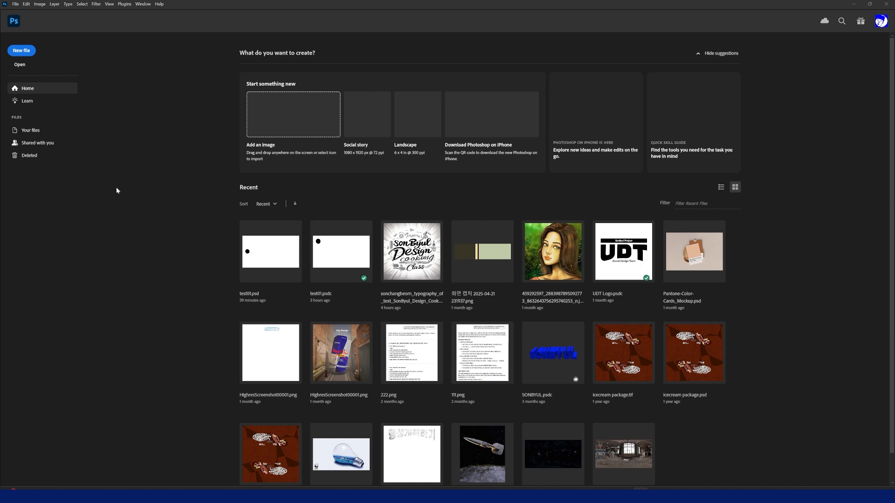
# Create a new 1280 x 720 px document from the HDV/HDTV 720p film preset, with a white background, named Test_0001.
pyautogui.click(21, 51)
pyautogui.moveTo(0, 72); pyautogui.dragTo(345, 97)
pyautogui.click(254, 106)
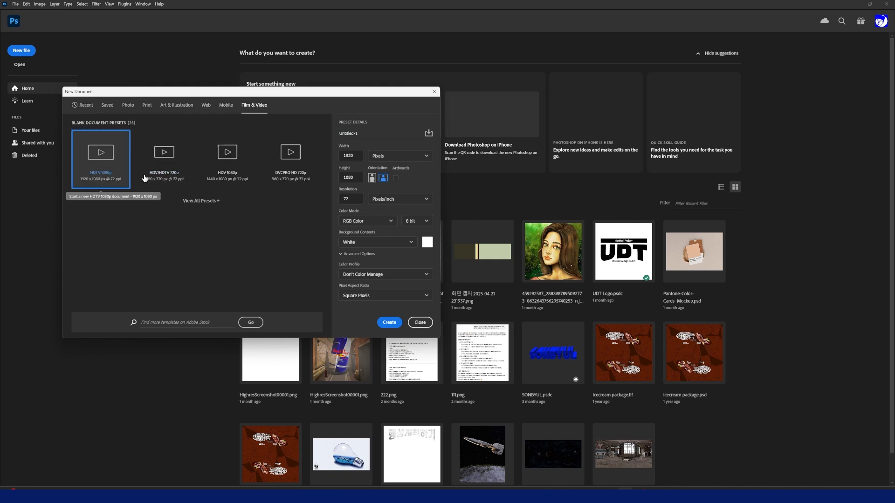
pyautogui.click(163, 180)
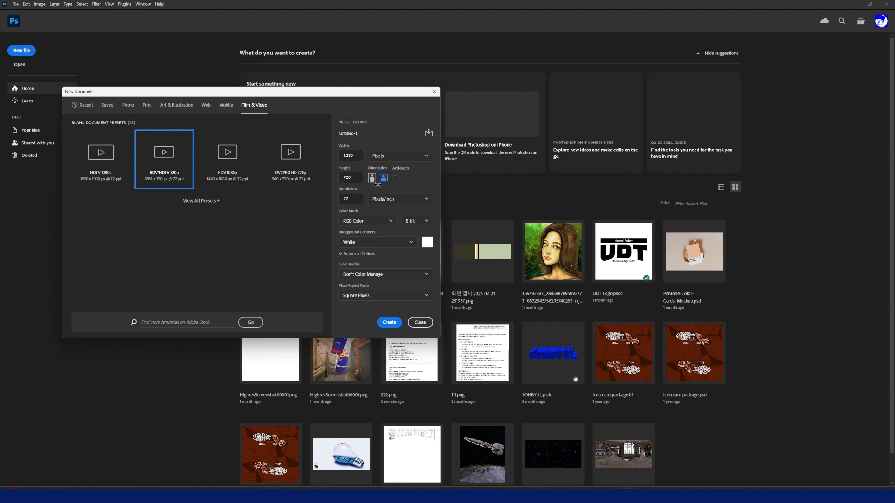
pyautogui.click(365, 243)
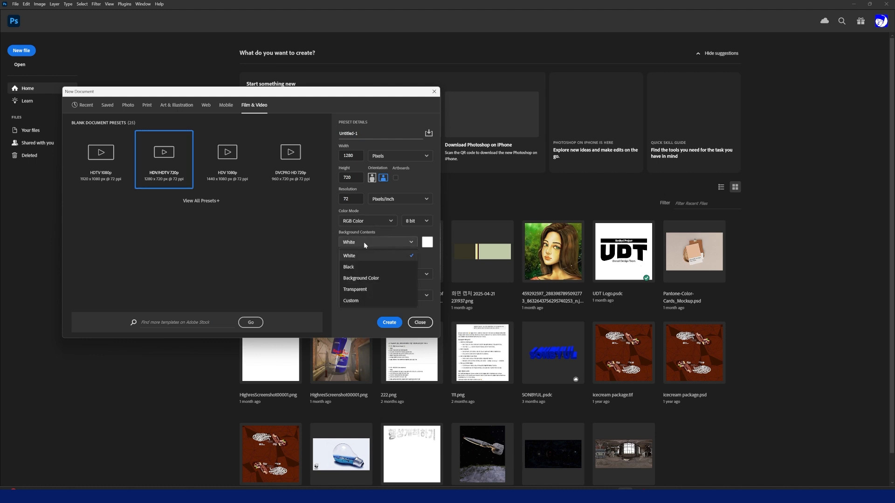
pyautogui.click(364, 242)
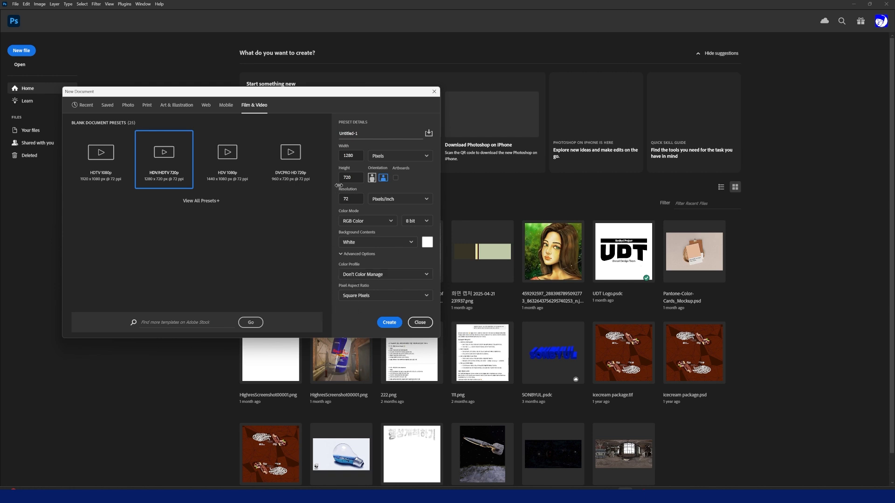
pyautogui.click(365, 135)
pyautogui.moveTo(365, 135); pyautogui.dragTo(336, 135)
pyautogui.write('Test_0001')
pyautogui.click(389, 322)
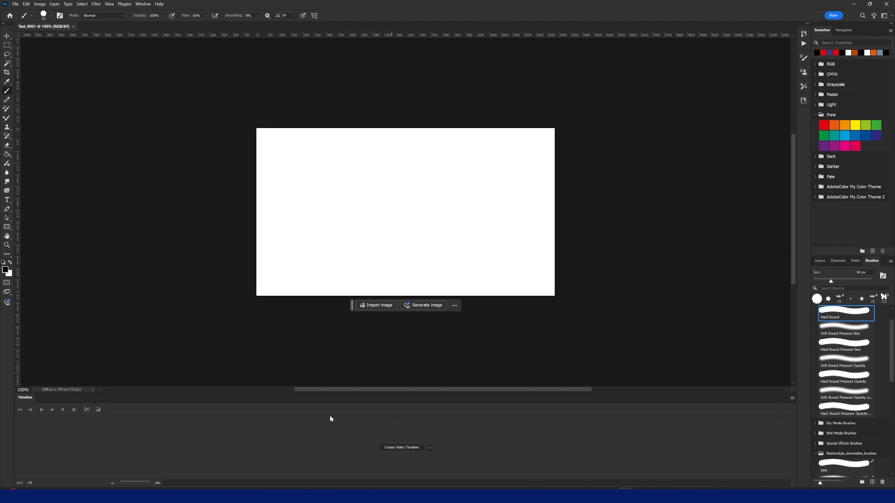
pyautogui.click(889, 17)
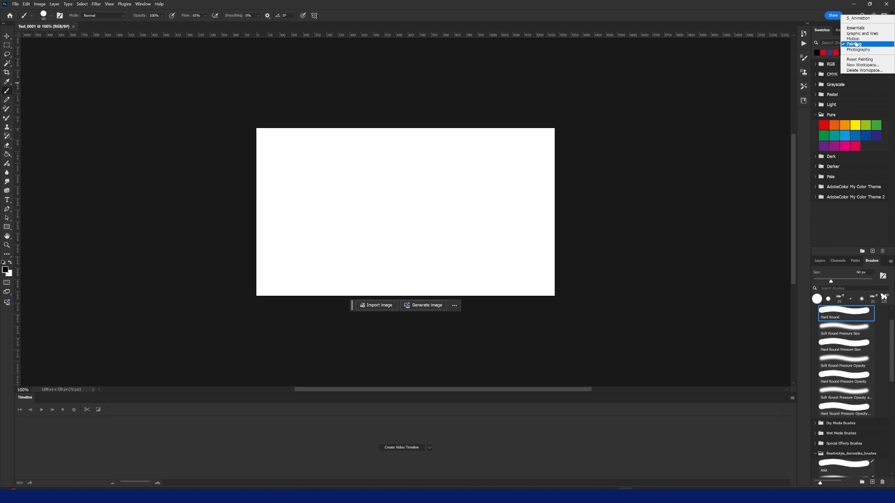
pyautogui.click(646, 3)
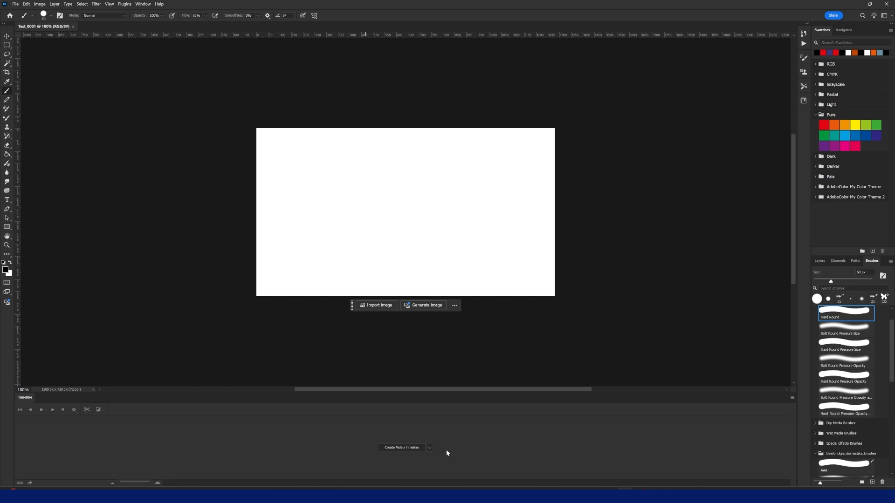
pyautogui.click(142, 4)
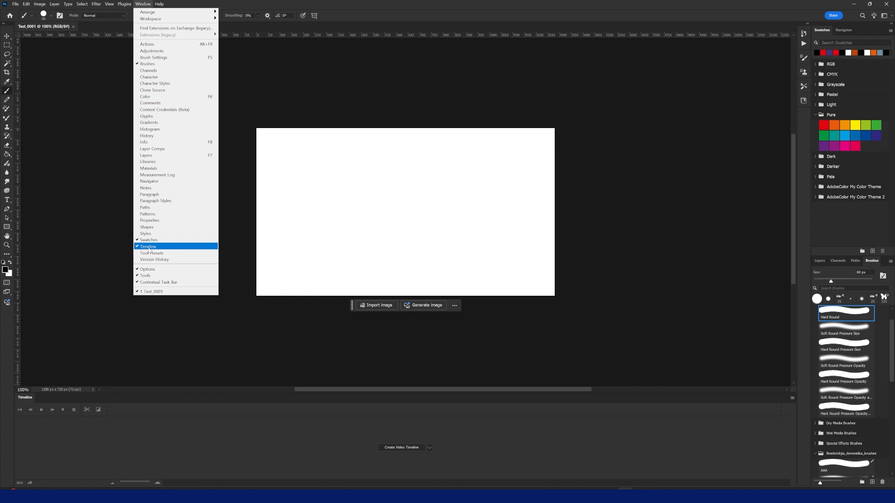
pyautogui.click(148, 247)
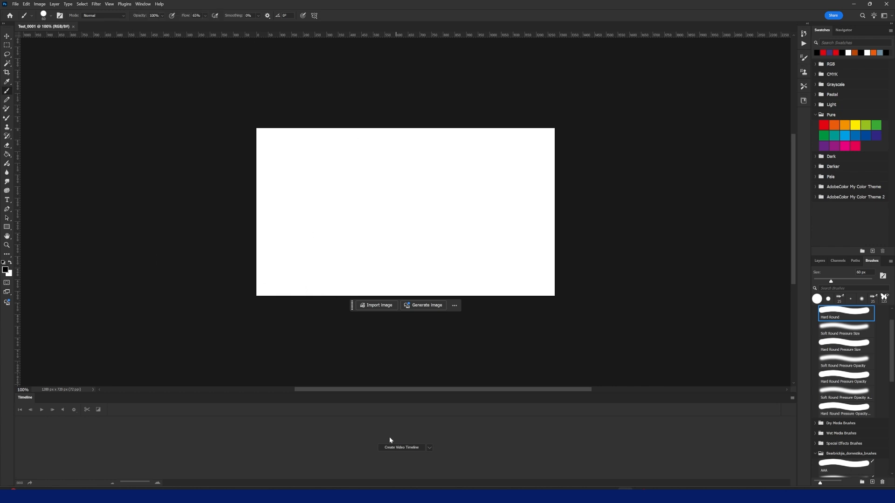
# Create a frame animation timeline for the document and add a new empty layer above the Background.
pyautogui.click(429, 447)
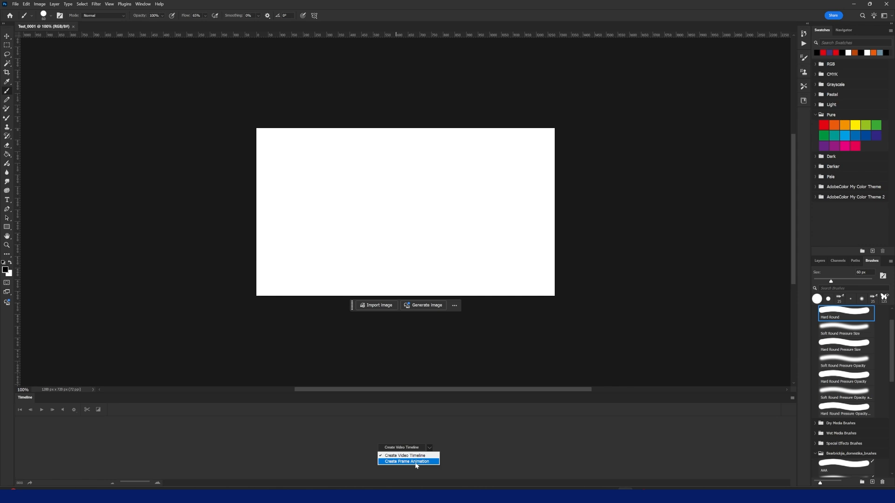
pyautogui.click(506, 439)
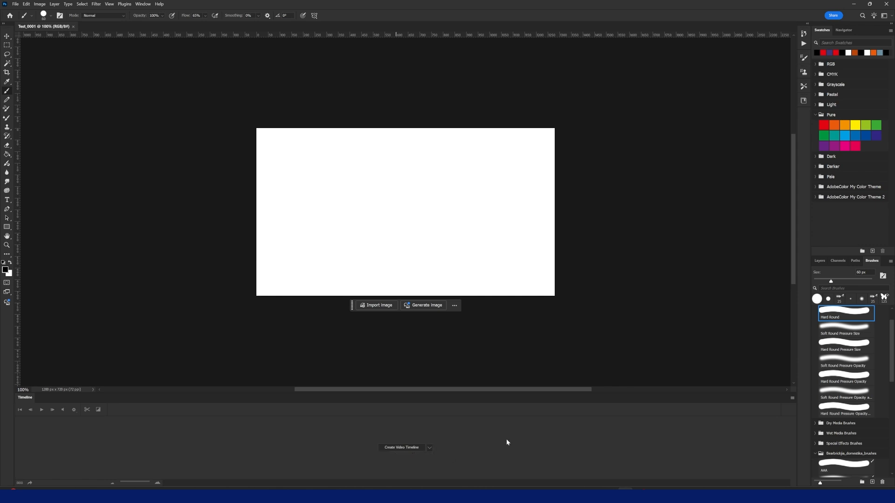
pyautogui.click(429, 448)
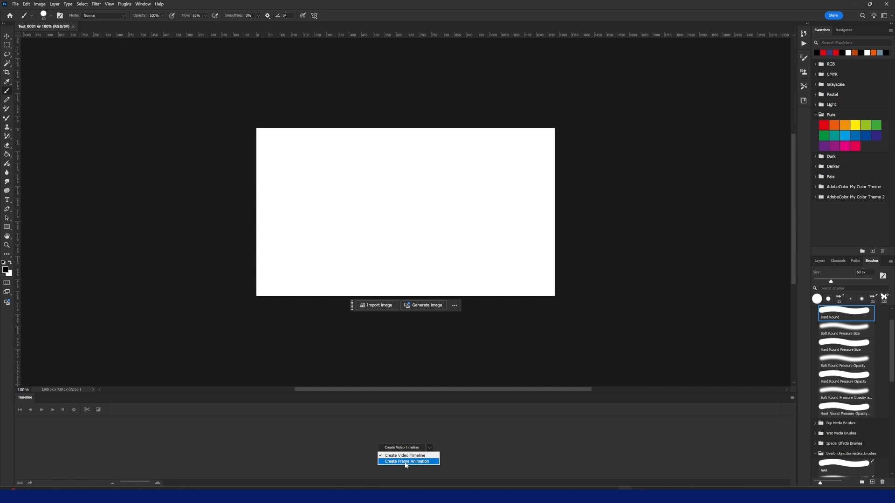
pyautogui.click(405, 461)
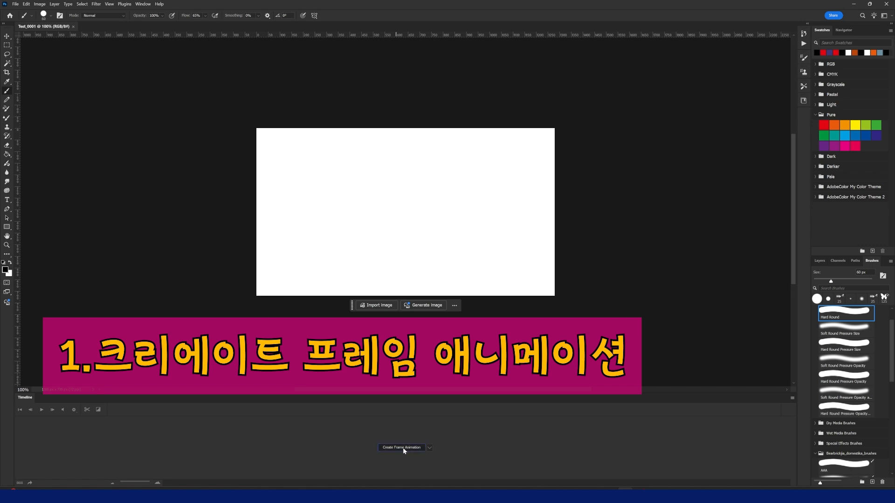
pyautogui.click(403, 448)
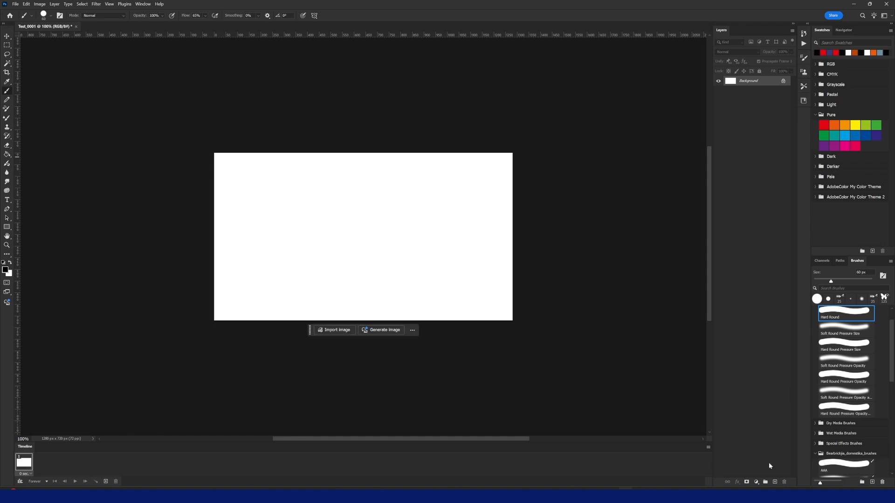
pyautogui.click(775, 482)
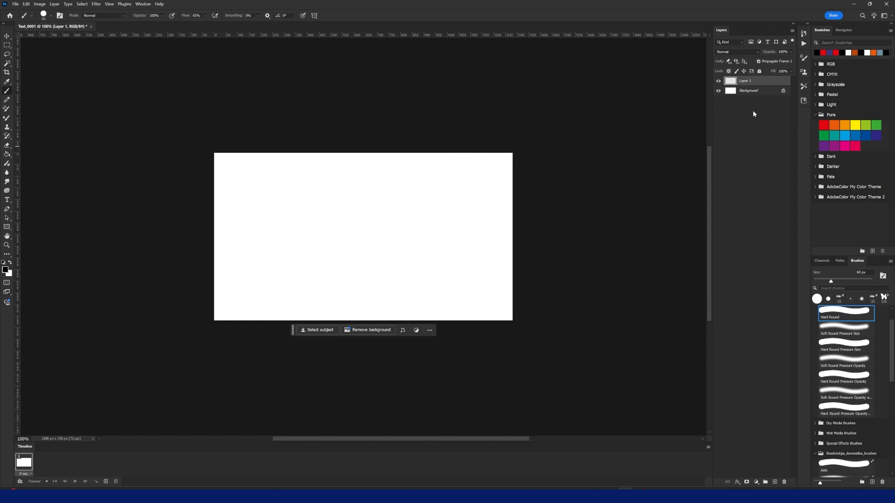
# Dock the Brush Settings panel as its own full-height column beside the Layers panel and adjust its width.
pyautogui.click(805, 58)
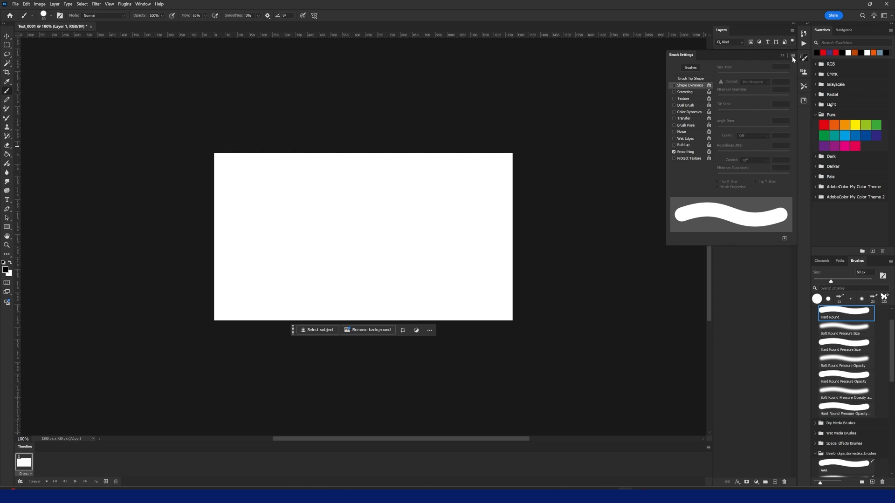
pyautogui.click(792, 56)
pyautogui.moveTo(676, 56)
pyautogui.mouseDown()
pyautogui.moveTo(611, 90)
pyautogui.moveTo(786, 281)
pyautogui.moveTo(796, 256)
pyautogui.mouseUp()
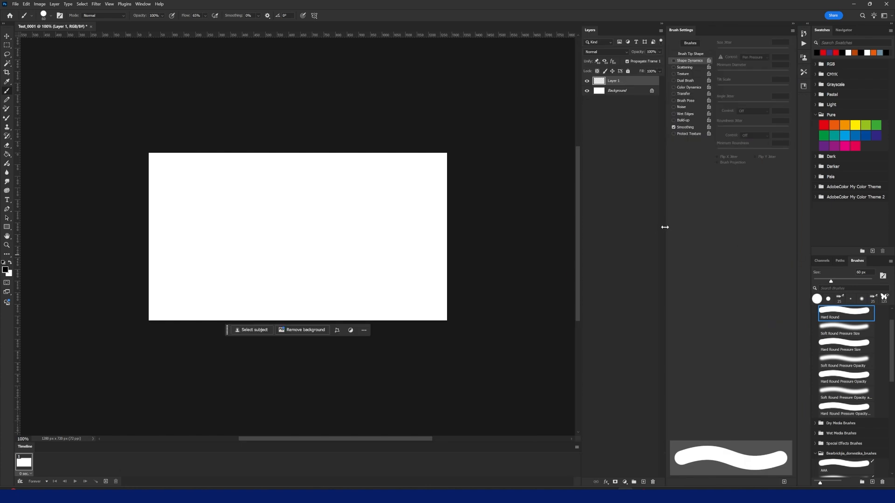
pyautogui.moveTo(664, 227); pyautogui.dragTo(679, 226)
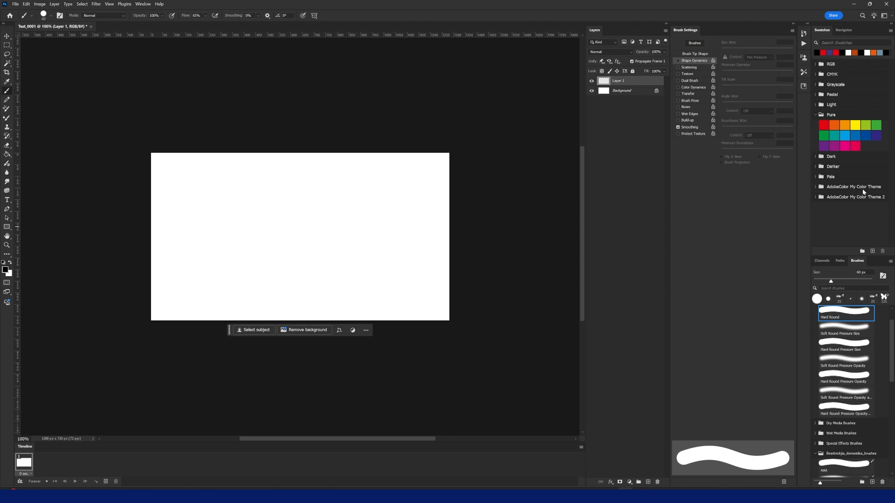
pyautogui.click(140, 5)
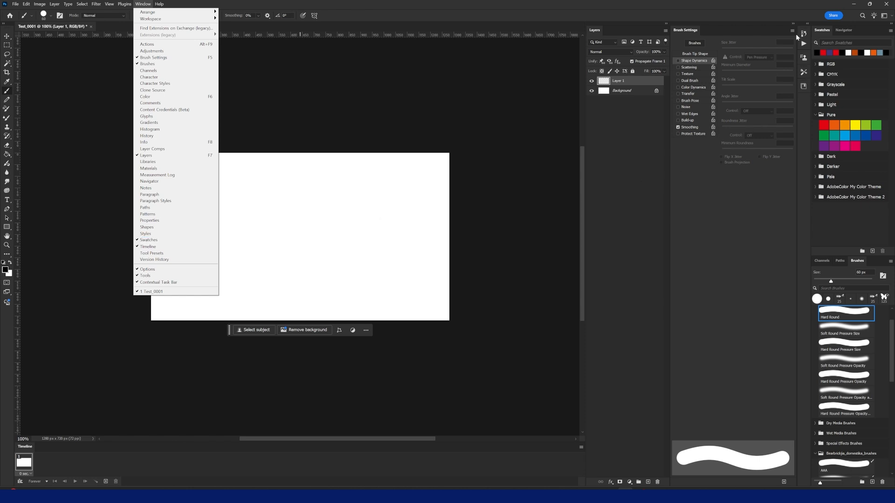
pyautogui.press('Escape')
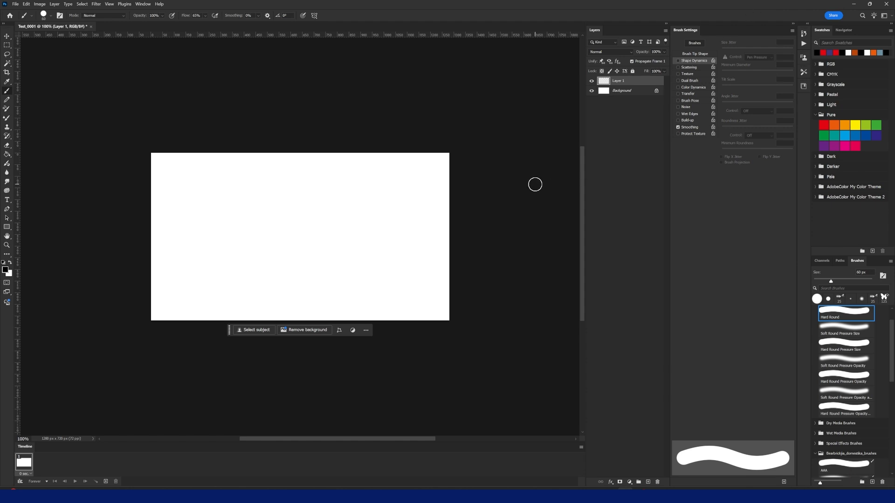
# Try Shape Dynamics with Pen Pressure control on a black test dab, undo the dab, and disable Shape Dynamics.
pyautogui.hotkey('ctrl', '+')
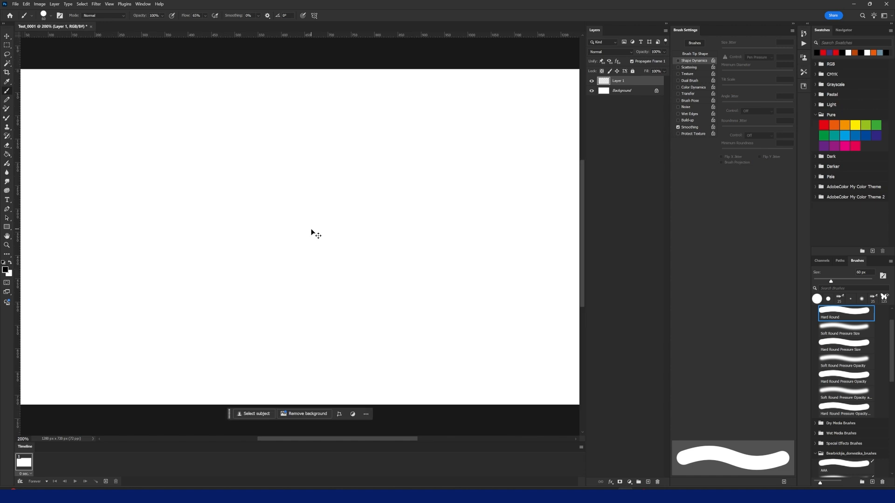
pyautogui.hotkey('ctrl', '-')
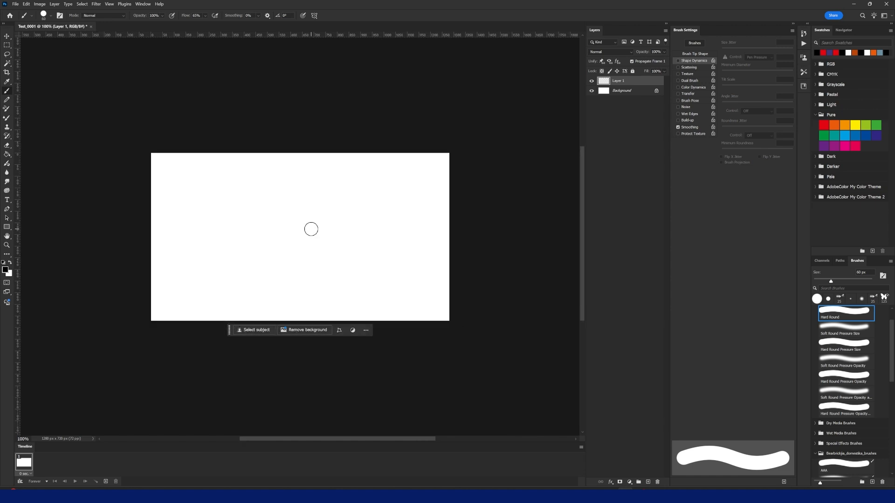
pyautogui.hscroll(-1, 311, 233)
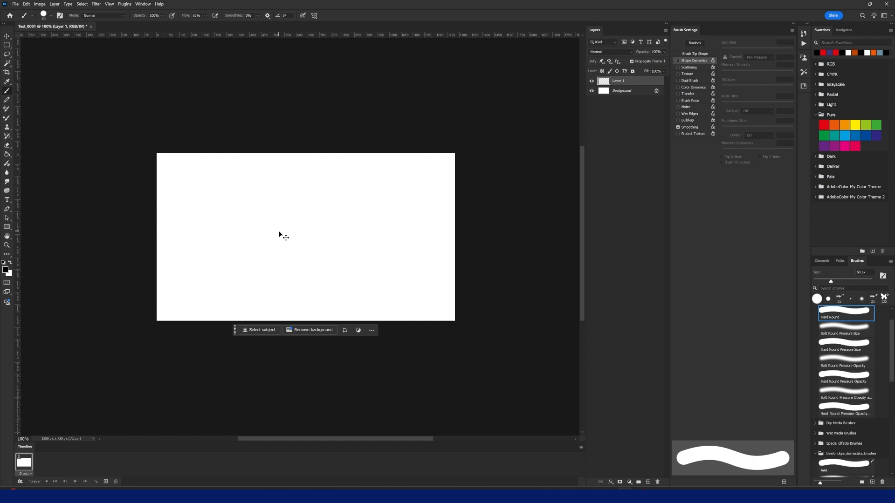
pyautogui.scroll(3, 279, 235)
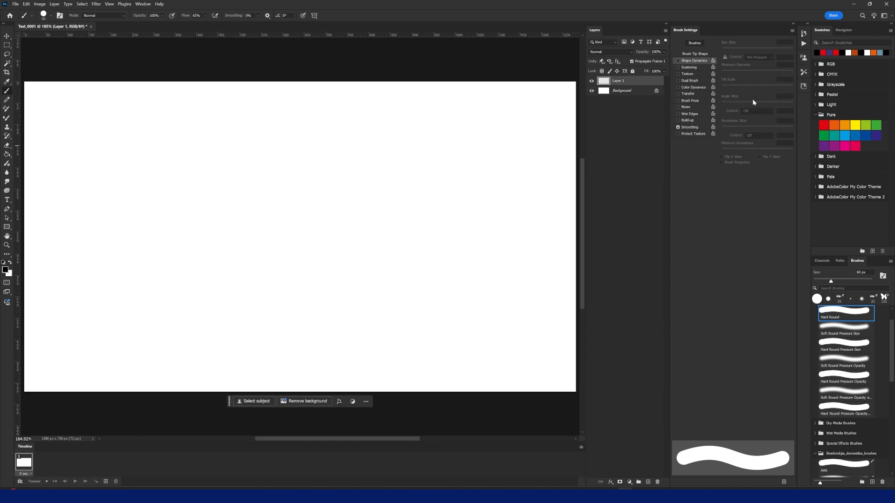
pyautogui.click(678, 61)
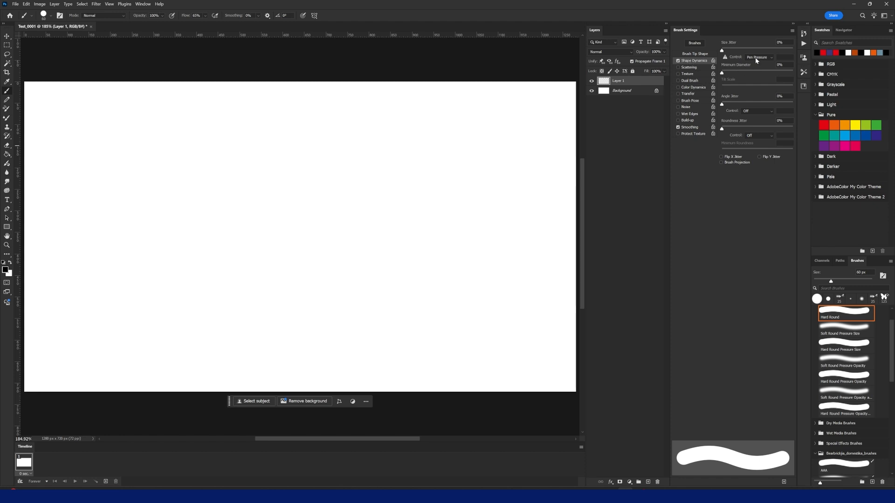
pyautogui.click(624, 140)
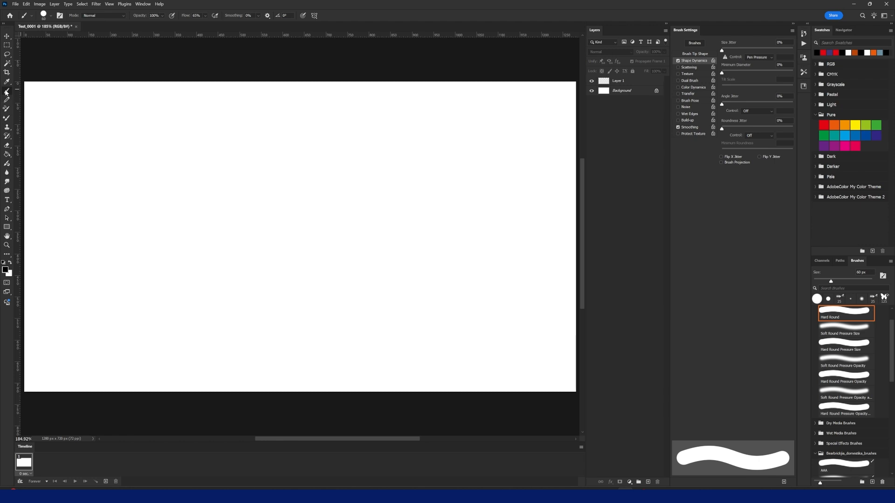
pyautogui.click(132, 312)
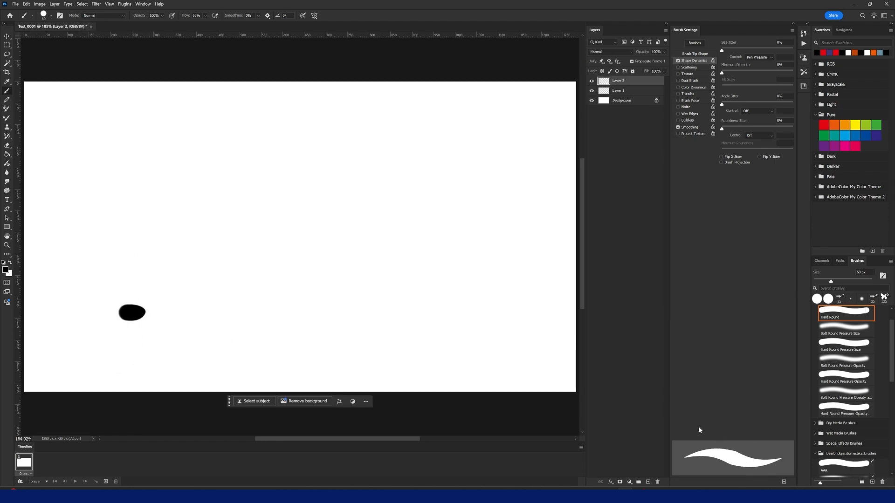
pyautogui.hotkey('ctrl', 'z')
pyautogui.hotkey('ctrl', 'z')
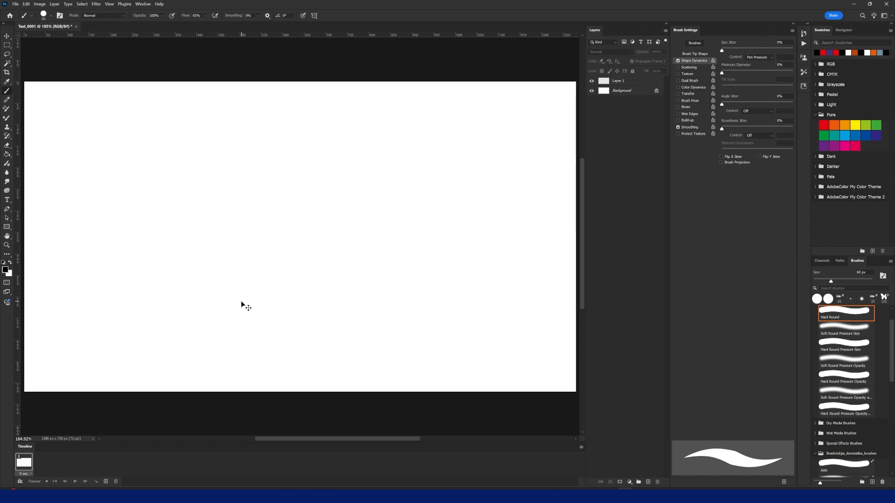
pyautogui.click(677, 61)
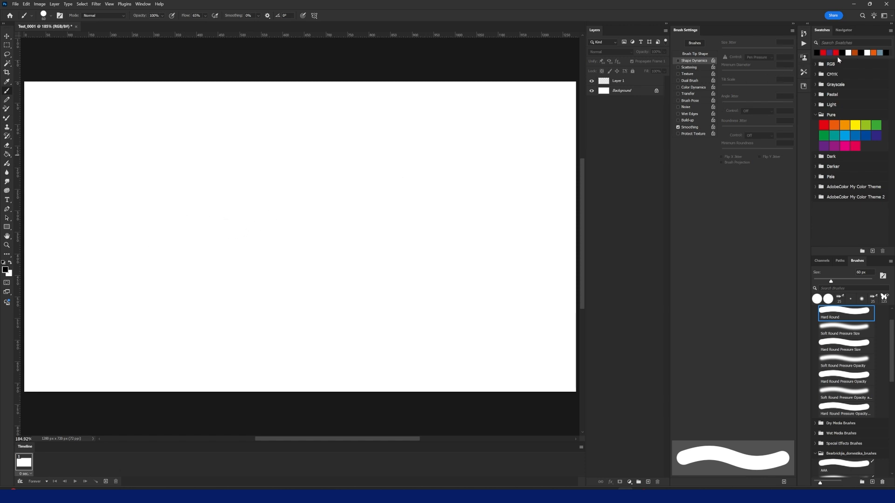
# Set the foreground colour to red and reduce the Hard Round brush size to 10 px.
pyautogui.click(817, 53)
pyautogui.press('[')
pyautogui.press('[')
pyautogui.press('[')
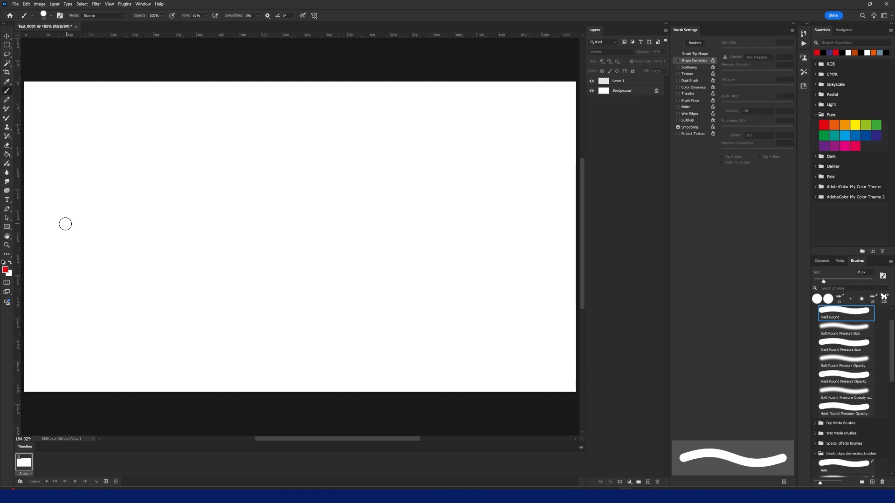
pyautogui.press('[')
pyautogui.press('[')
pyautogui.press('[')
pyautogui.press('[')
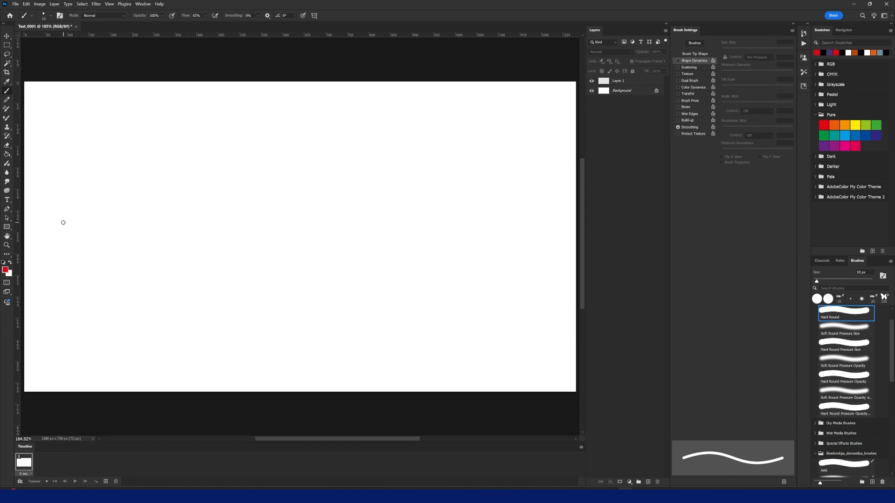
# Add a new layer and paint a horizontal red guide line across the canvas with a short vertical tick at each end.
pyautogui.hotkey('ctrl', 'shift', 'alt', 'n')
pyautogui.moveTo(63, 222); pyautogui.dragTo(63, 240)
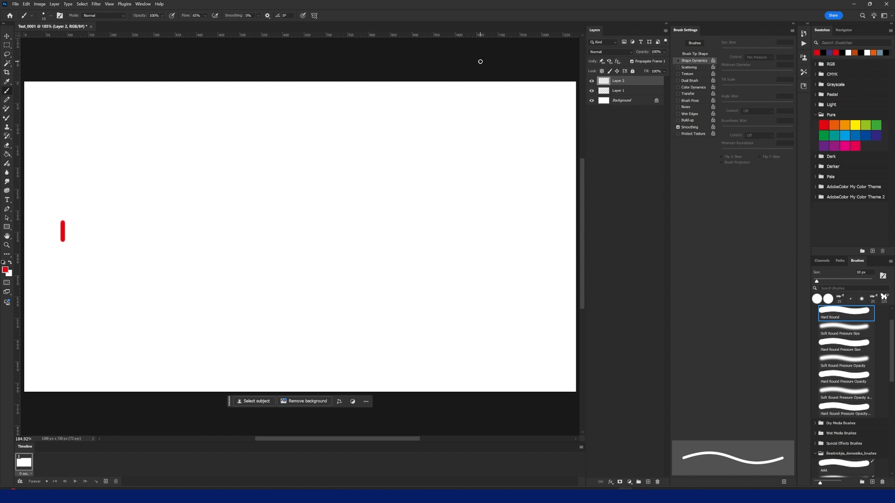
pyautogui.moveTo(63, 230); pyautogui.dragTo(520, 244)
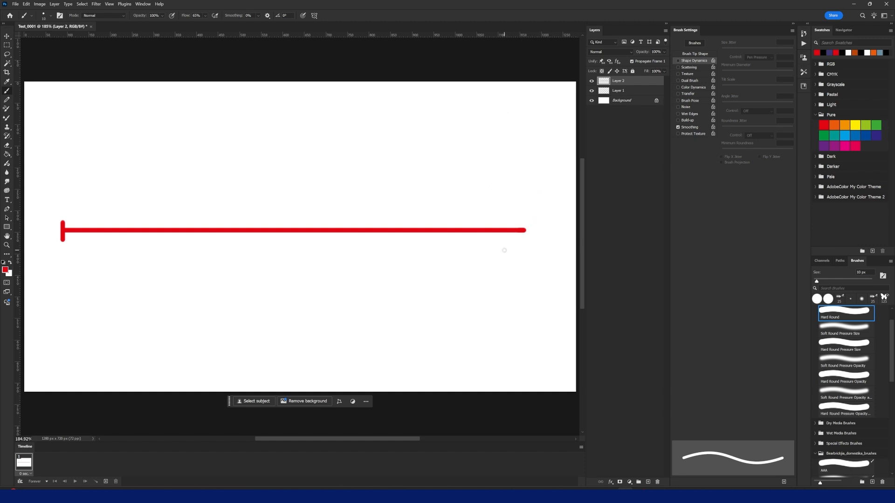
pyautogui.keyDown('shift'); pyautogui.click(525, 222); pyautogui.keyUp('shift')
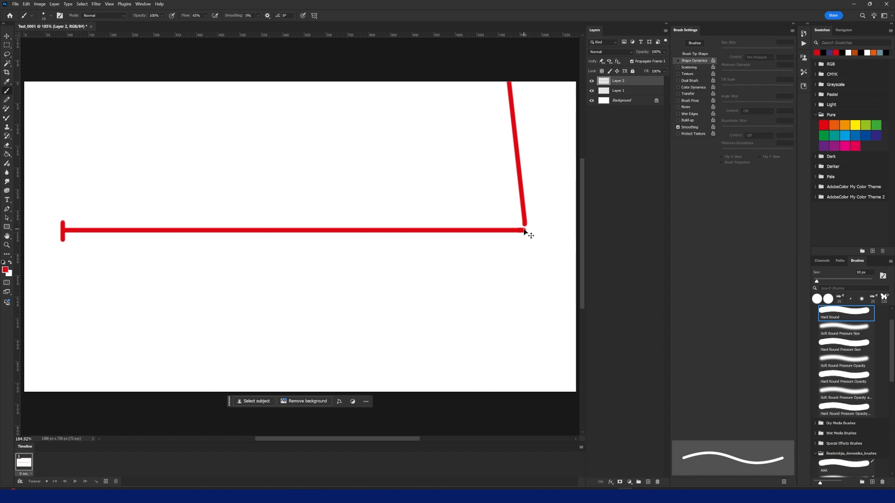
pyautogui.hotkey('ctrl', 'z')
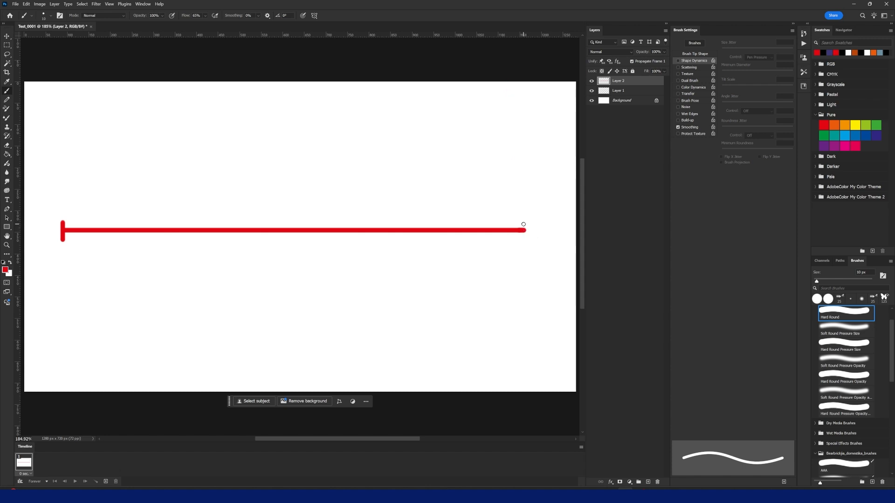
pyautogui.moveTo(526, 222); pyautogui.dragTo(524, 240)
# Paint a longer tick at the middle of the red line and four ticks between the starting end and the middle, spaced progressively wider.
pyautogui.moveTo(307, 216); pyautogui.dragTo(307, 240)
pyautogui.click(84, 226)
pyautogui.moveTo(85, 233); pyautogui.dragTo(85, 236)
pyautogui.moveTo(124, 224); pyautogui.dragTo(123, 238)
pyautogui.moveTo(172, 225); pyautogui.dragTo(172, 238)
pyautogui.moveTo(229, 224); pyautogui.dragTo(228, 238)
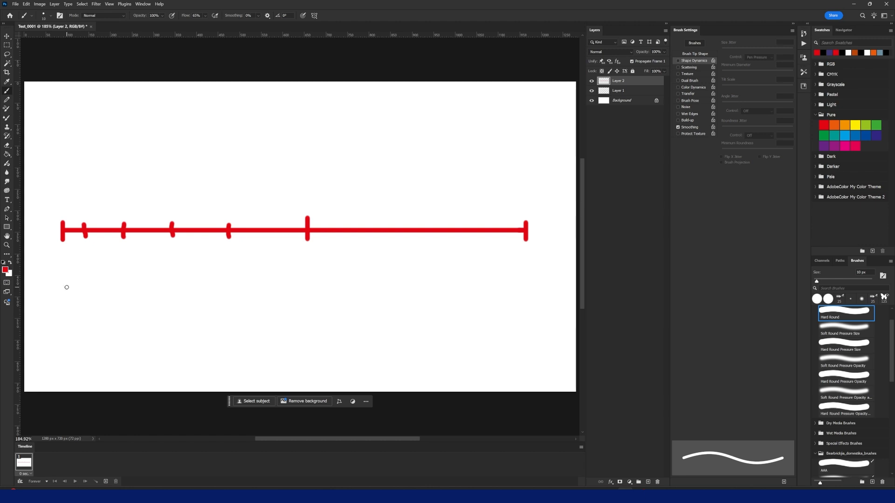
# Handwrite the numbers 1 to 6 in red below the ticks from the starting end to the middle.
pyautogui.moveTo(67, 285)
pyautogui.mouseDown()
pyautogui.moveTo(62, 295)
pyautogui.moveTo(188, 286)
pyautogui.moveTo(183, 294)
pyautogui.mouseUp()
pyautogui.moveTo(231, 278)
pyautogui.mouseDown()
pyautogui.moveTo(229, 292)
pyautogui.moveTo(244, 279)
pyautogui.mouseUp()
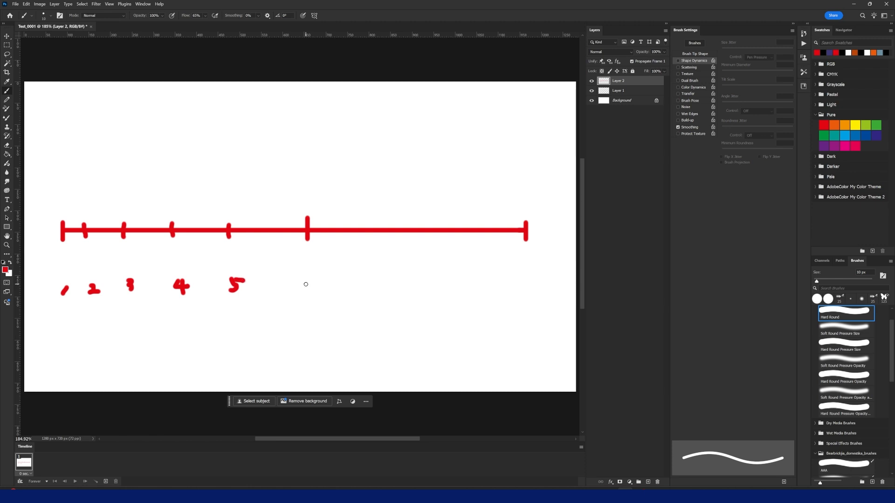
pyautogui.moveTo(320, 277)
pyautogui.mouseDown()
pyautogui.moveTo(318, 291)
pyautogui.moveTo(307, 290)
pyautogui.mouseUp()
# Paint four ticks on the second half of the red line, spaced progressively closer towards the far end.
pyautogui.click(503, 224)
pyautogui.moveTo(502, 231); pyautogui.dragTo(503, 237)
pyautogui.moveTo(463, 223)
pyautogui.mouseDown()
pyautogui.moveTo(463, 236)
pyautogui.moveTo(415, 239)
pyautogui.mouseUp()
pyautogui.moveTo(370, 218); pyautogui.dragTo(368, 242)
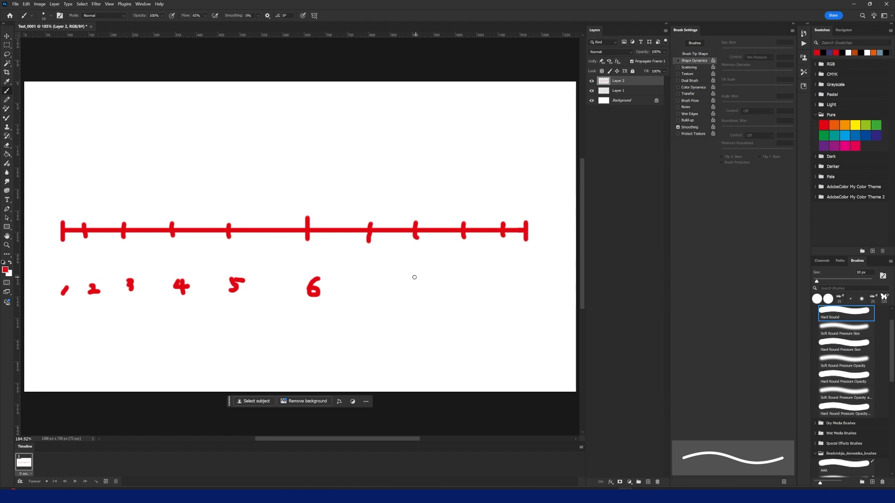
# Handwrite the numbers 7 to 11 in red below the ticks on the second half of the line.
pyautogui.moveTo(366, 279)
pyautogui.mouseDown()
pyautogui.moveTo(376, 275)
pyautogui.moveTo(371, 292)
pyautogui.mouseUp()
pyautogui.moveTo(429, 275)
pyautogui.mouseDown()
pyautogui.moveTo(421, 285)
pyautogui.moveTo(428, 279)
pyautogui.moveTo(462, 299)
pyautogui.mouseUp()
pyautogui.moveTo(497, 271)
pyautogui.mouseDown()
pyautogui.moveTo(493, 283)
pyautogui.moveTo(525, 282)
pyautogui.mouseUp()
pyautogui.moveTo(543, 268); pyautogui.dragTo(536, 281)
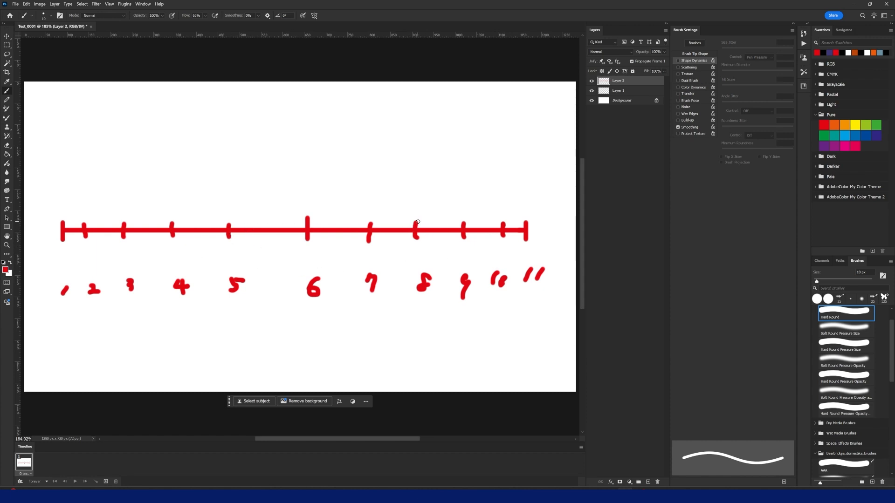
# Rename the layer holding the red guide line as Xsheet.
pyautogui.doubleClick(625, 81)
pyautogui.write('Xsheet')
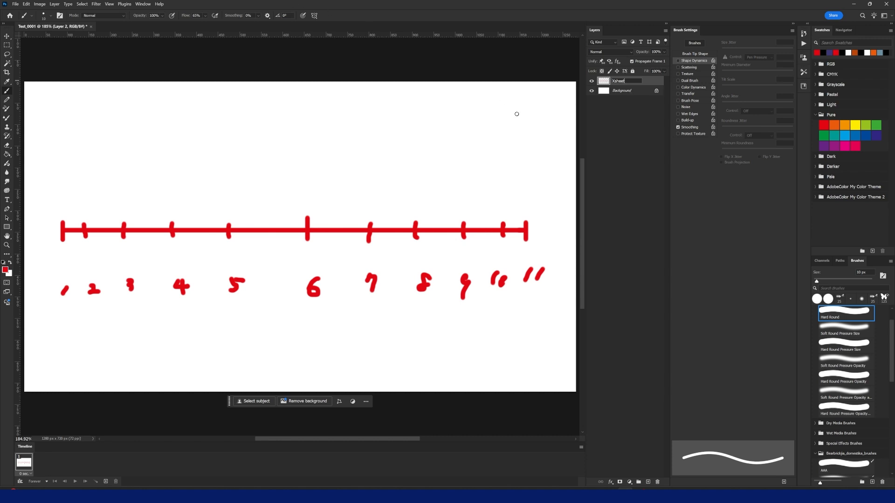
pyautogui.click(602, 127)
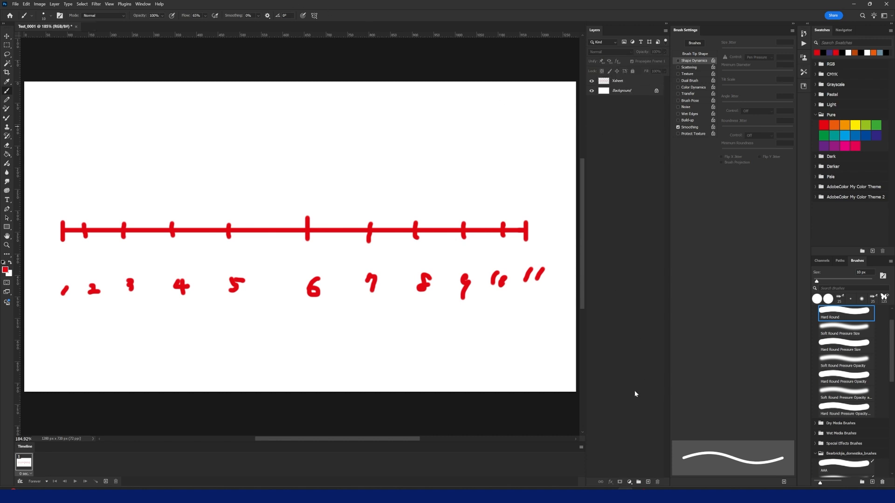
# Add a new layer above Xsheet and rename it 001.
pyautogui.click(648, 481)
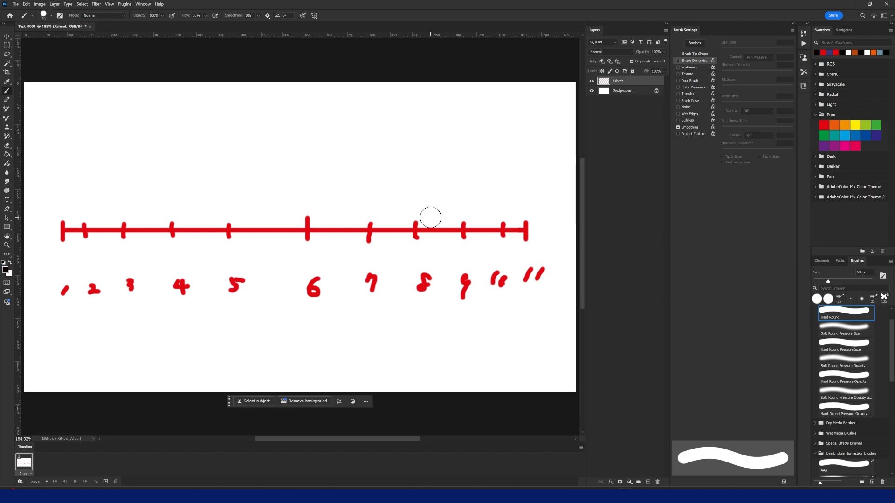
pyautogui.click(647, 482)
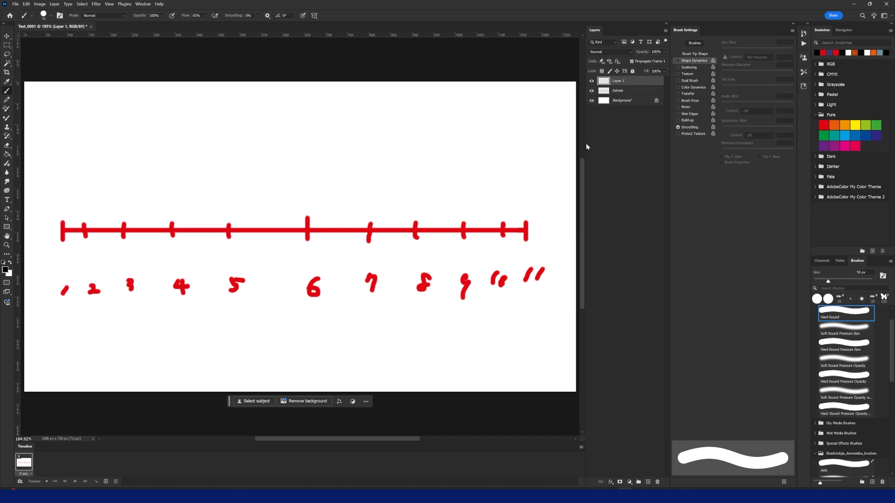
pyautogui.doubleClick(617, 81)
pyautogui.write('001')
pyautogui.click(608, 165)
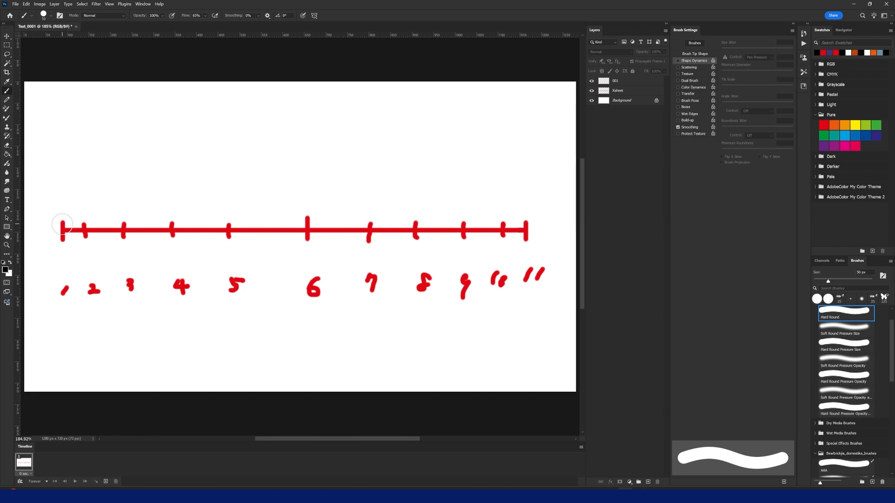
# Enlarge the brush to 90 px and paint a solid black ball over tick 1 on layer 001.
pyautogui.press(']')
pyautogui.press(']')
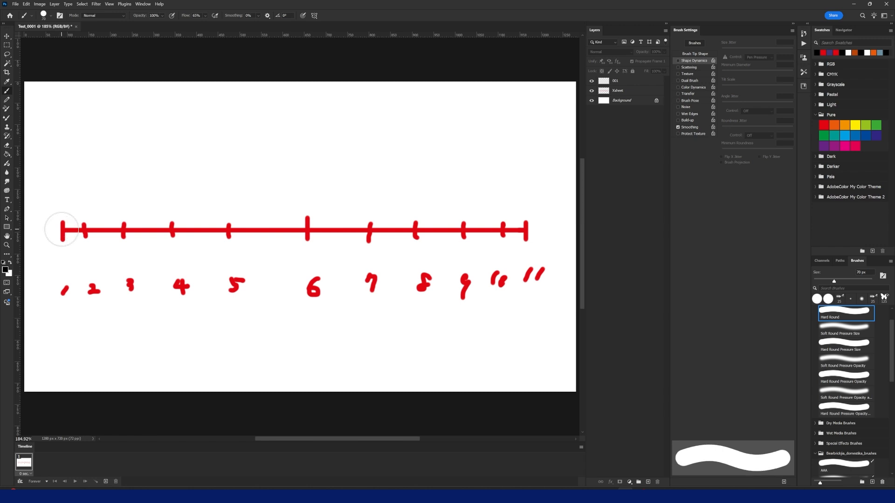
pyautogui.press(']')
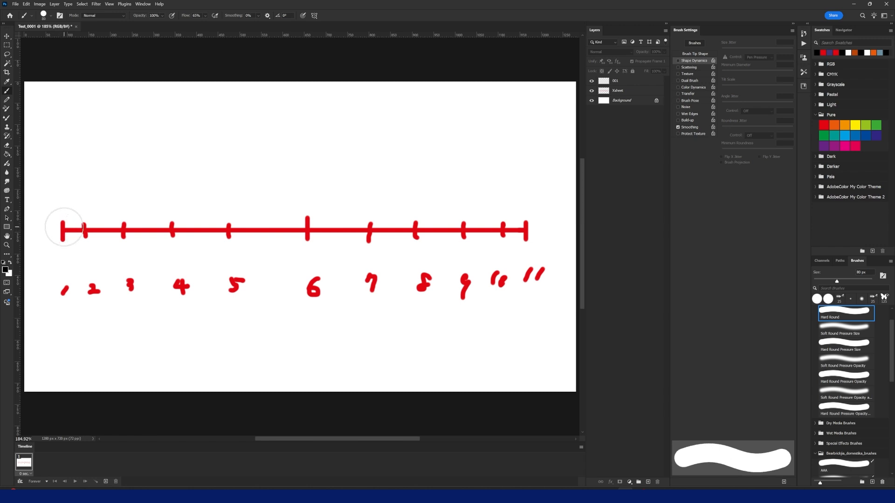
pyautogui.press(']')
pyautogui.click(606, 82)
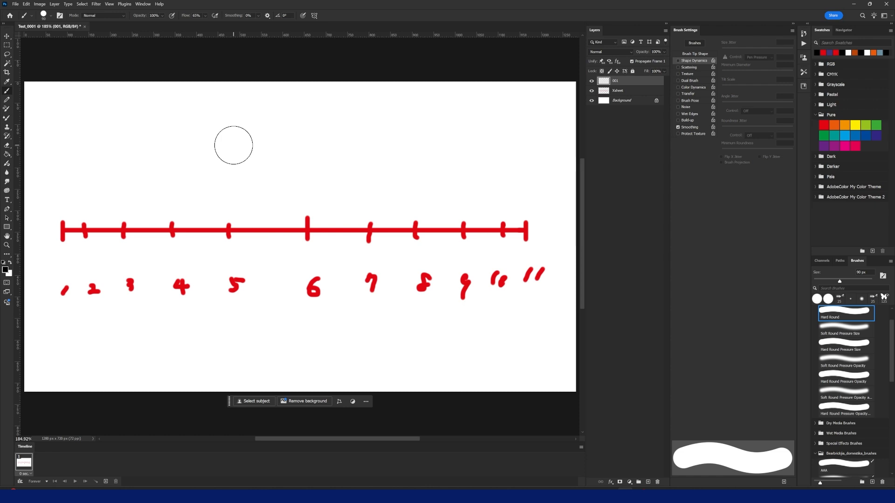
pyautogui.click(64, 228)
pyautogui.moveTo(64, 228); pyautogui.dragTo(63, 229)
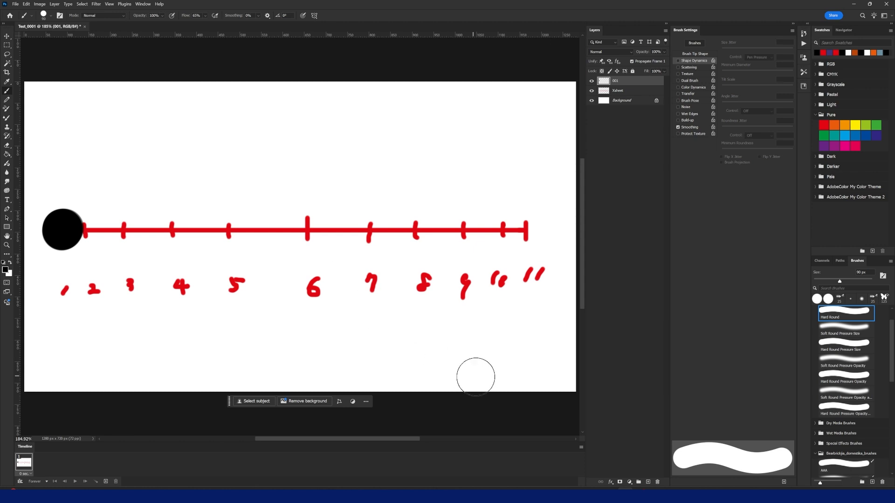
# Add another new layer above 001 and rename it 002.
pyautogui.click(647, 481)
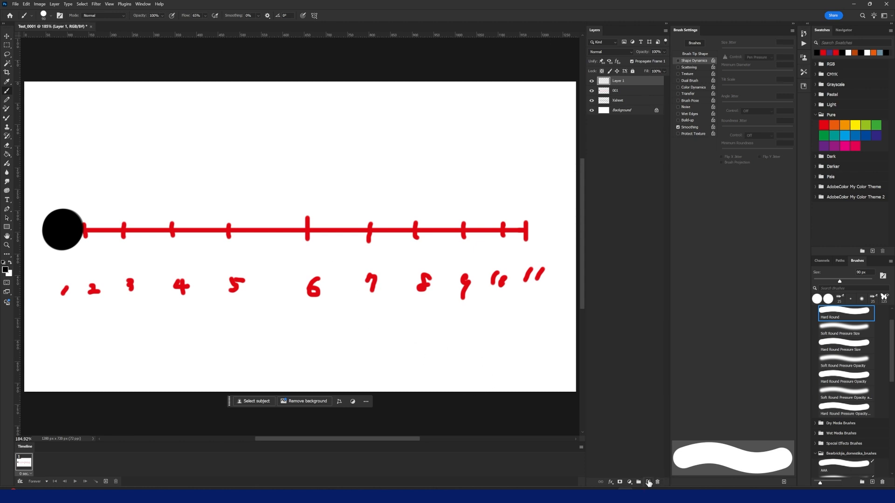
pyautogui.doubleClick(617, 80)
pyautogui.write('002')
pyautogui.click(622, 142)
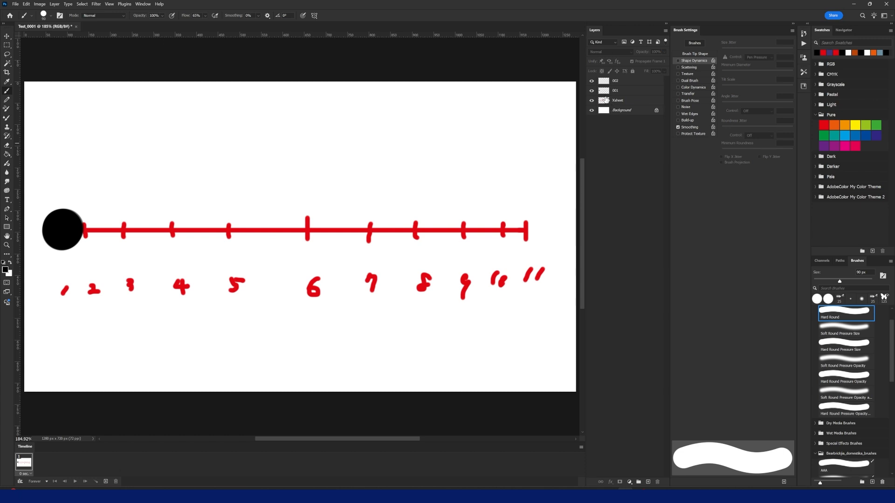
# Lower the opacity of layer 001 to 34%.
pyautogui.click(606, 83)
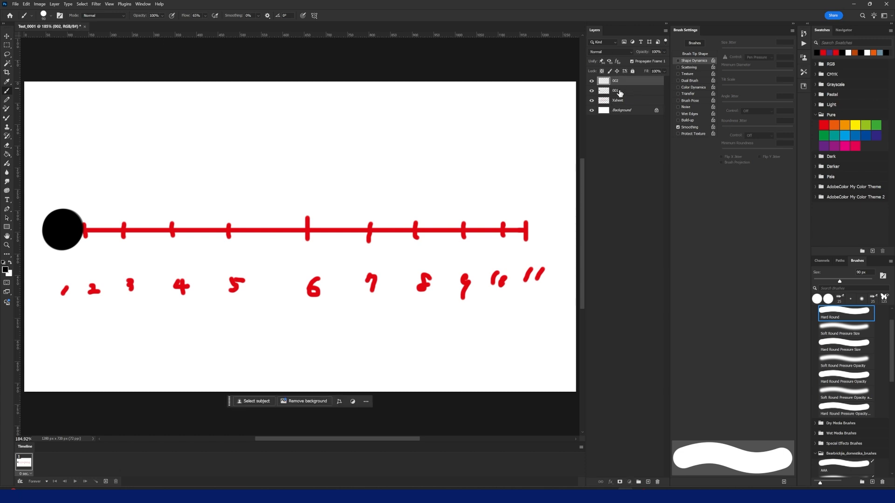
pyautogui.click(621, 92)
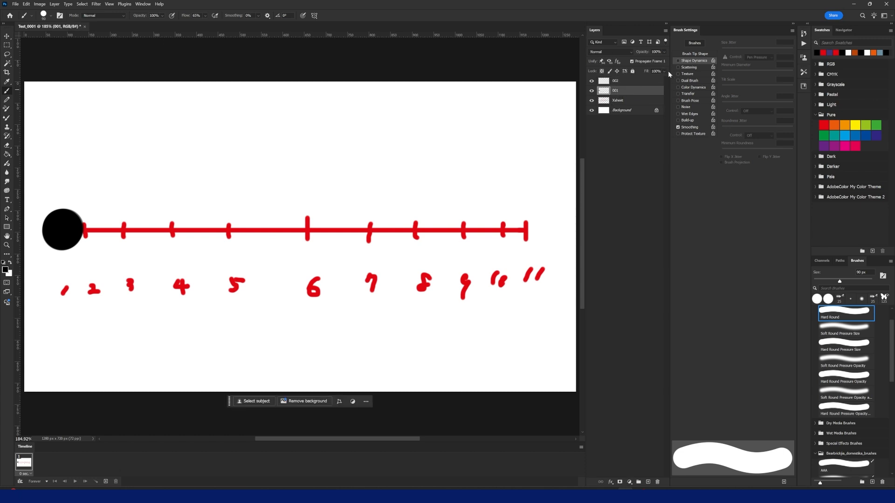
pyautogui.click(664, 52)
pyautogui.moveTo(662, 60); pyautogui.dragTo(643, 63)
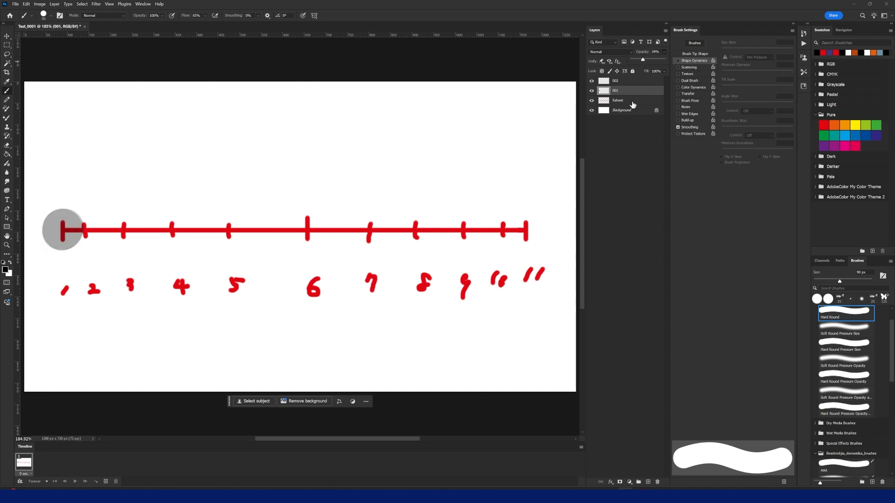
pyautogui.click(629, 140)
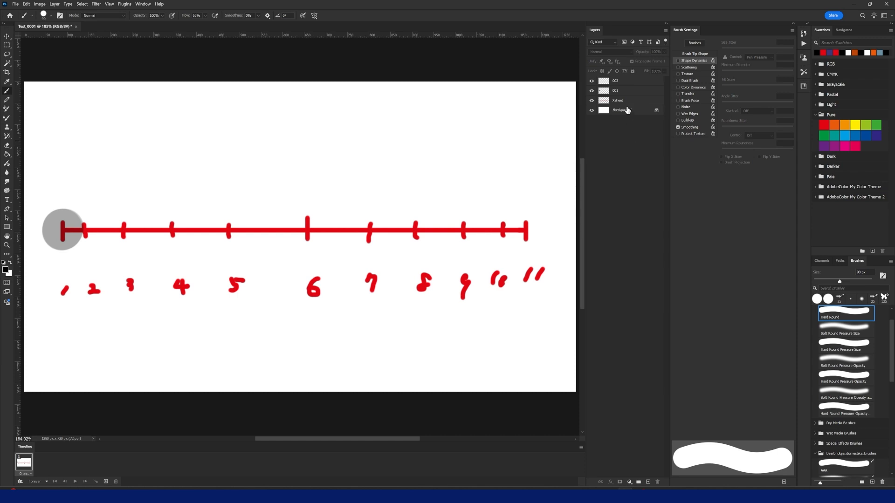
# Paint a solid black ball over tick 2 on layer 002.
pyautogui.click(609, 83)
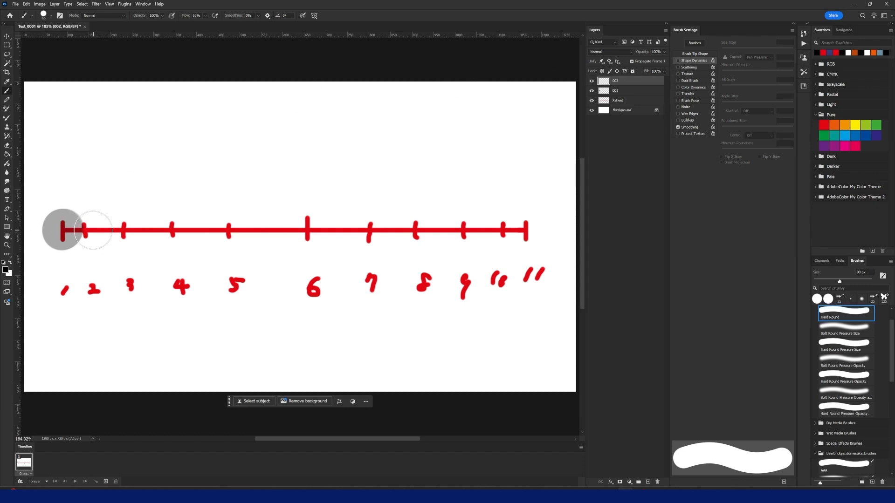
pyautogui.click(85, 229)
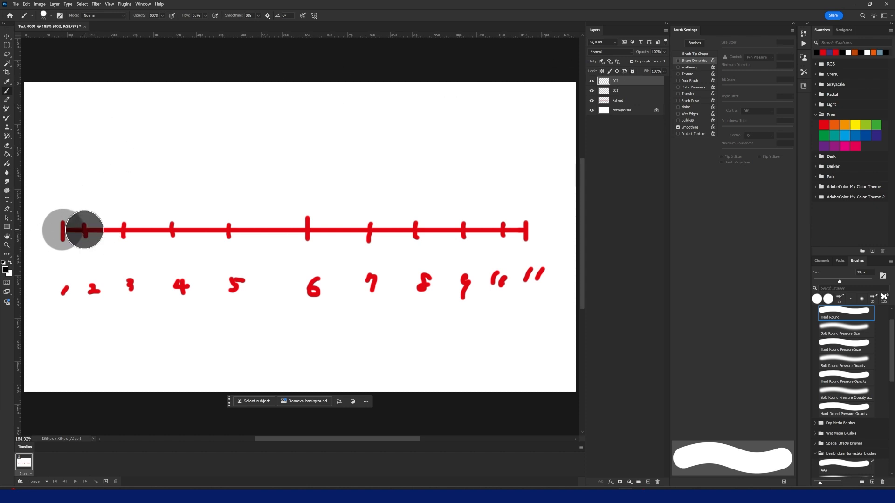
pyautogui.click(86, 230)
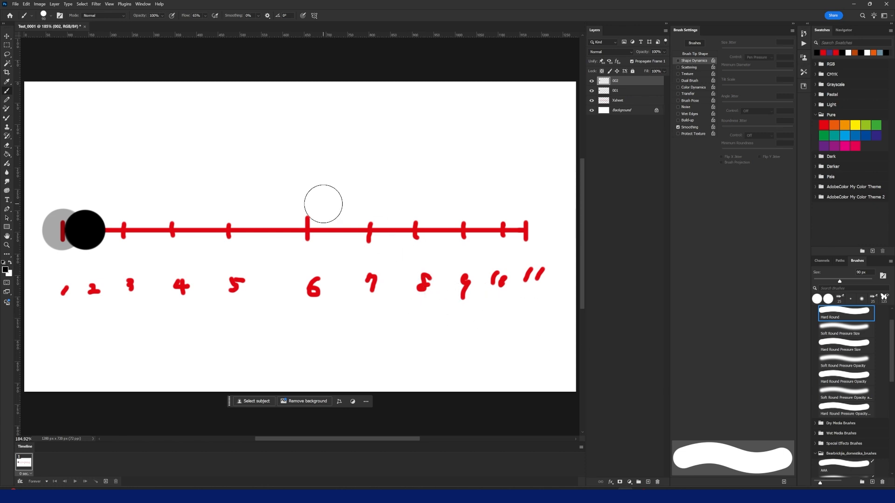
# Show the Actions panel, float it over the canvas and collapse Action 1 in its list.
pyautogui.click(143, 4)
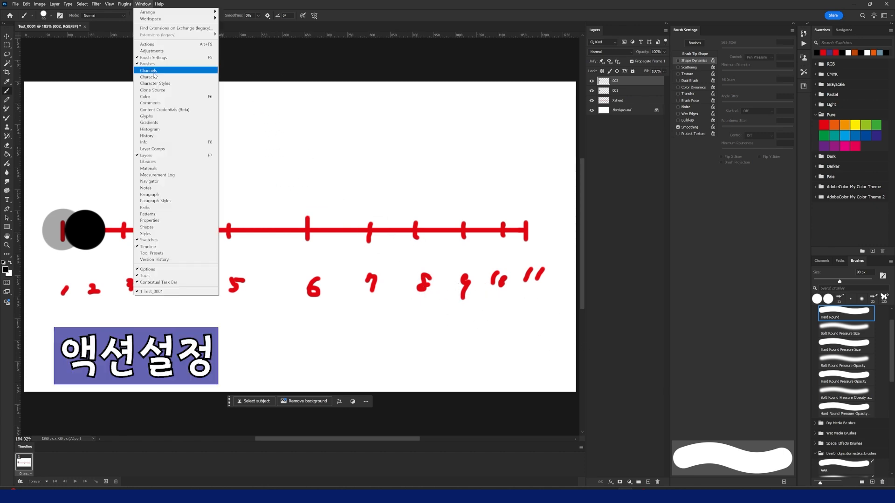
pyautogui.click(153, 45)
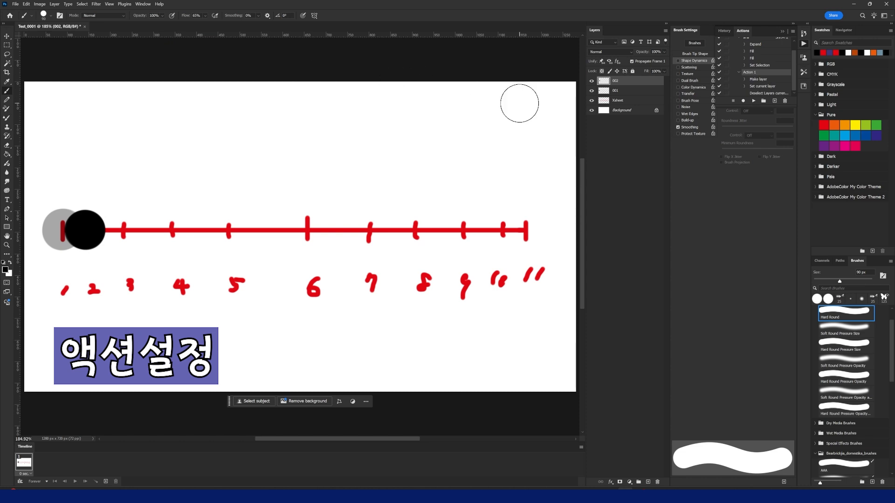
pyautogui.moveTo(743, 31); pyautogui.dragTo(452, 56)
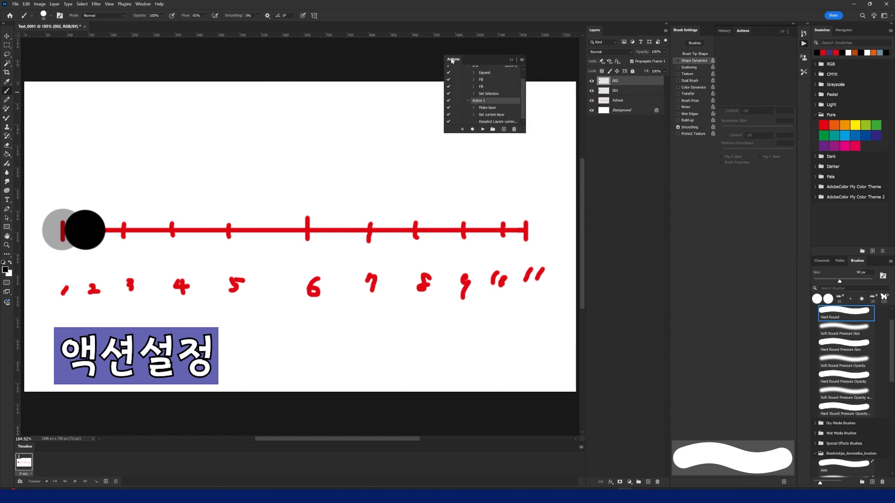
pyautogui.click(468, 98)
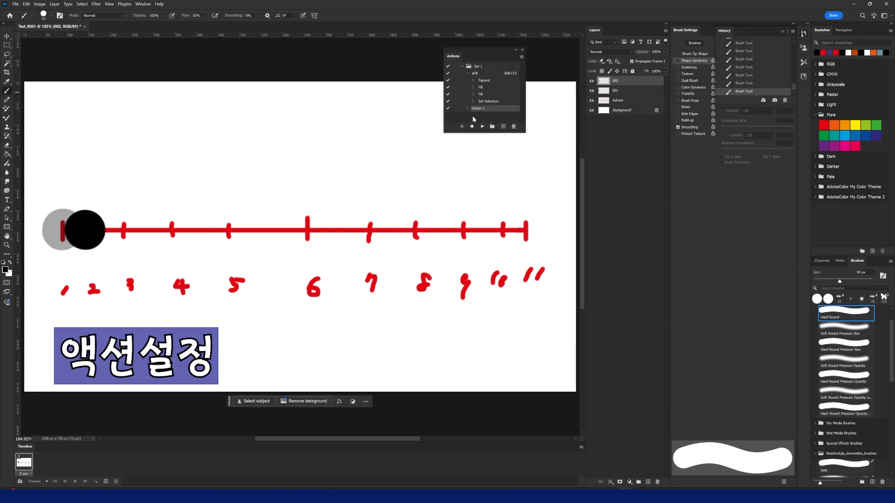
# Record a new action in Set 1 that creates a layer and renames it 00, and collapse the recorded action.
pyautogui.click(503, 126)
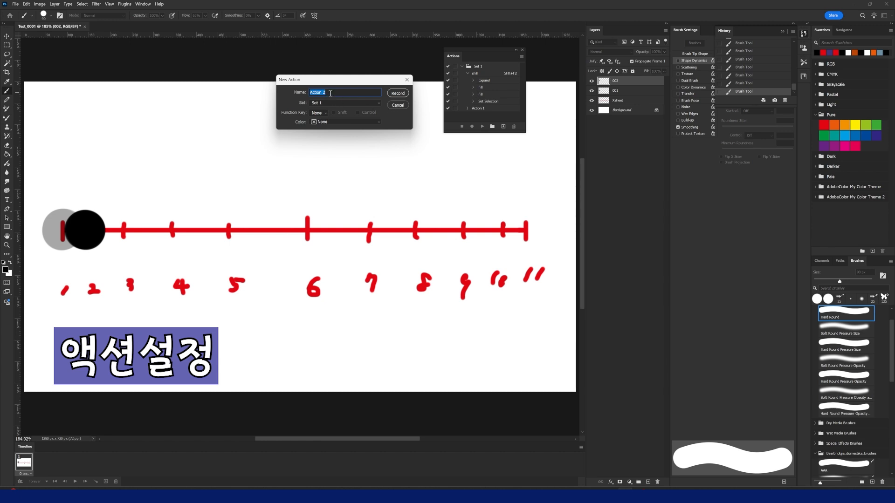
pyautogui.click(403, 95)
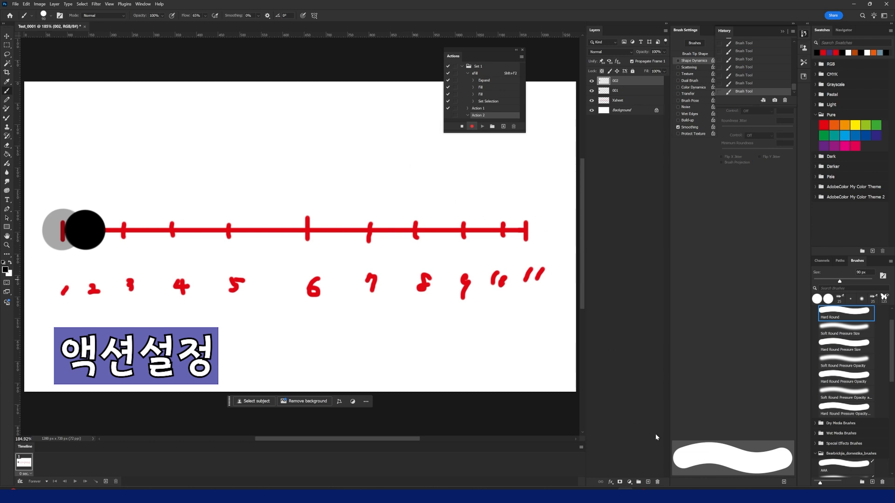
pyautogui.click(648, 482)
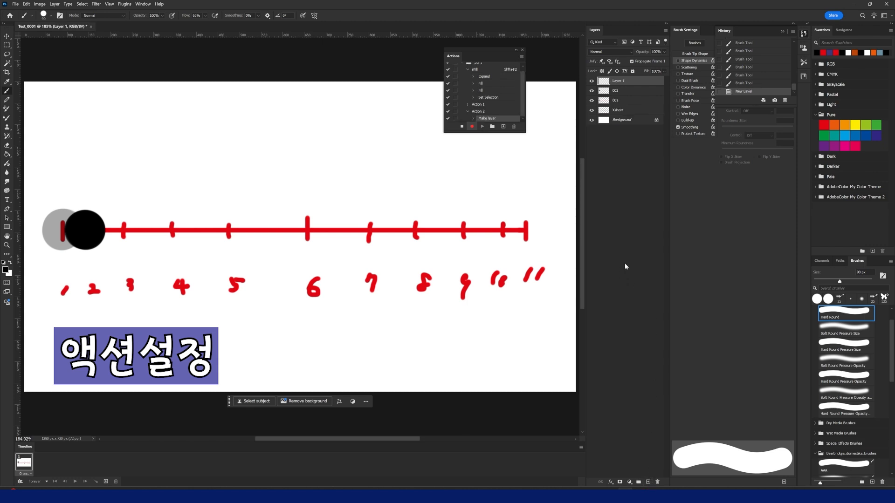
pyautogui.doubleClick(619, 80)
pyautogui.write('00')
pyautogui.press('Return')
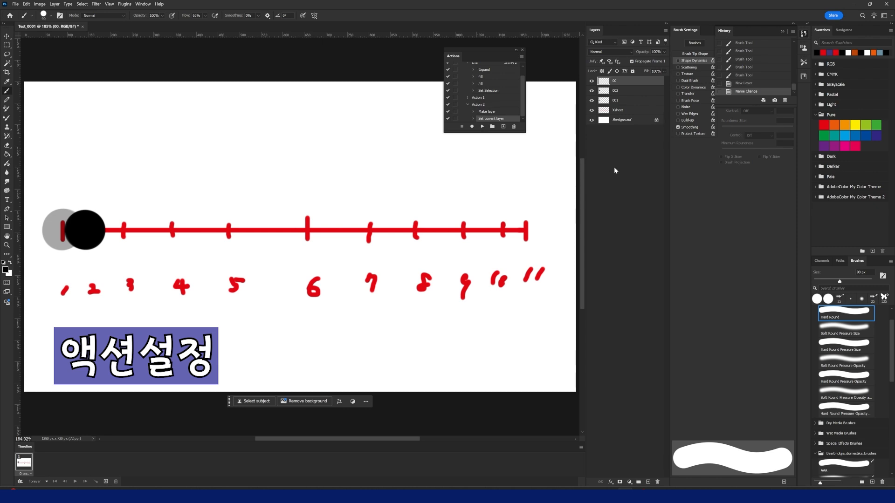
pyautogui.click(467, 105)
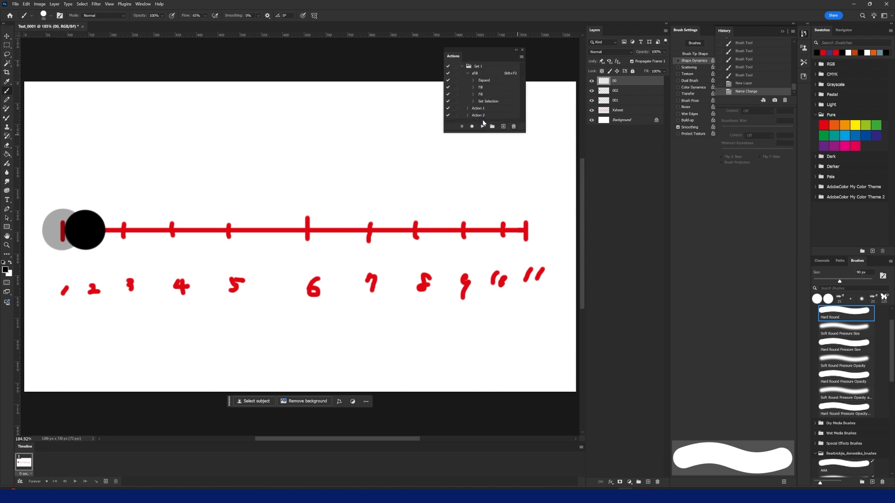
# Play the recorded Action 2 twice to add two more layers named 00.
pyautogui.click(477, 115)
pyautogui.click(483, 128)
pyautogui.click(482, 128)
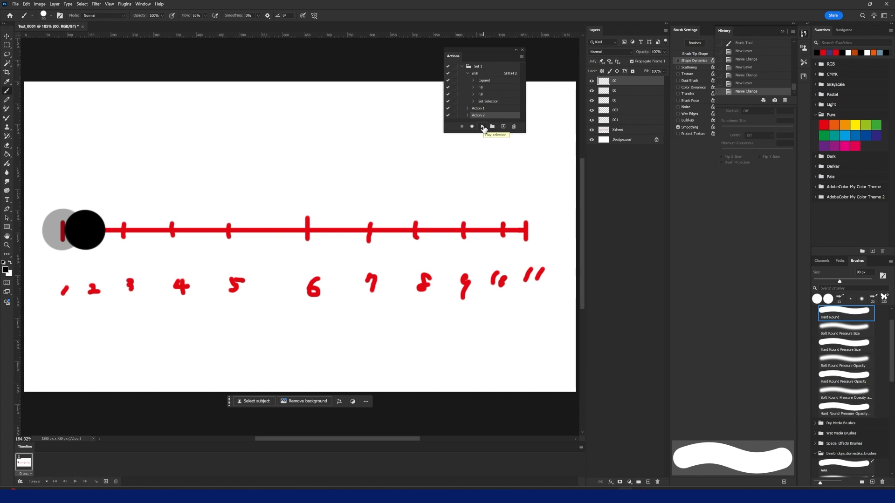
# Rename the three 00 layers above layer 002 as 003, 004 and 005 from the lowest up.
pyautogui.click(614, 110)
pyautogui.doubleClick(615, 100)
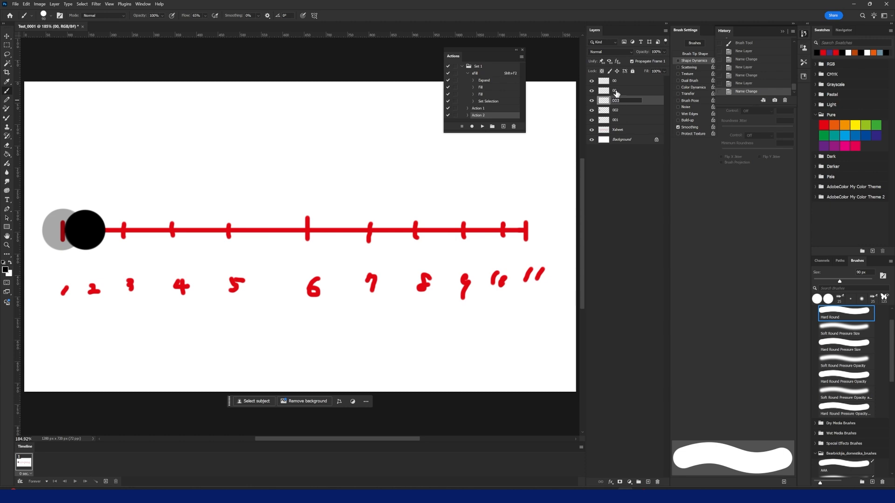
pyautogui.doubleClick(615, 91)
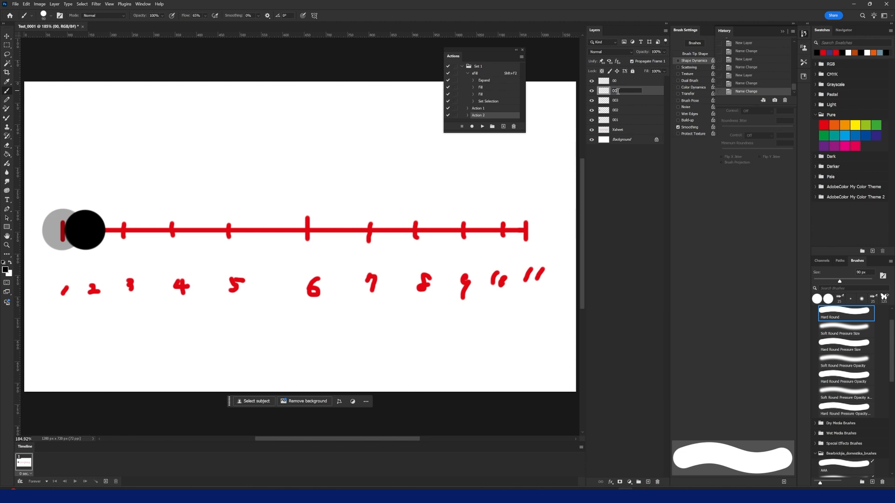
pyautogui.write('4')
pyautogui.doubleClick(620, 82)
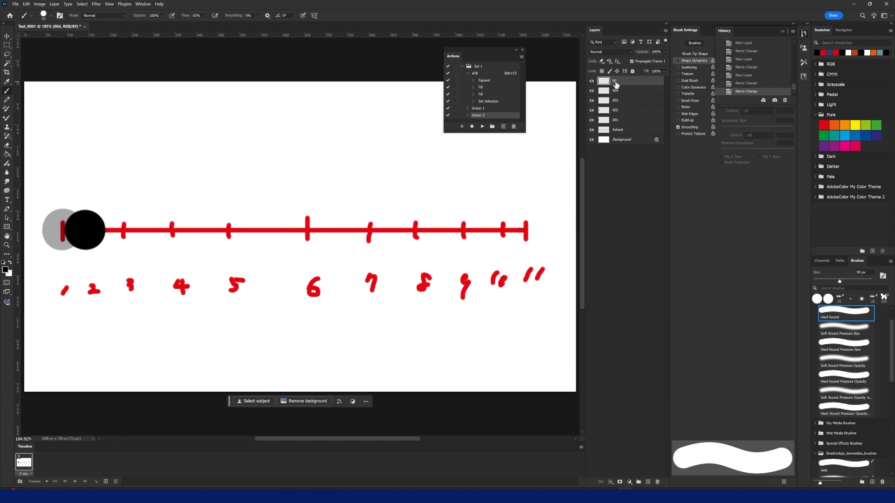
pyautogui.write('5')
pyautogui.click(617, 186)
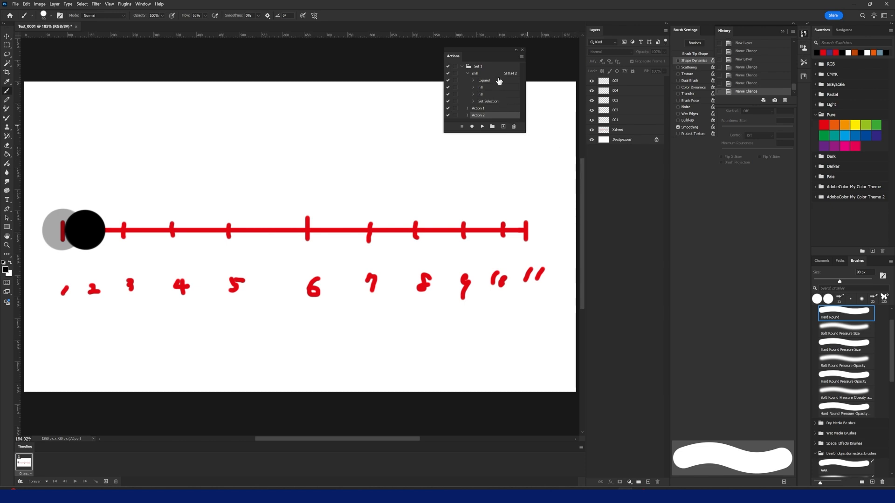
# Shift the floating Actions panel slightly aside and collapse the first action listed in Set 1.
pyautogui.moveTo(486, 46); pyautogui.dragTo(498, 48)
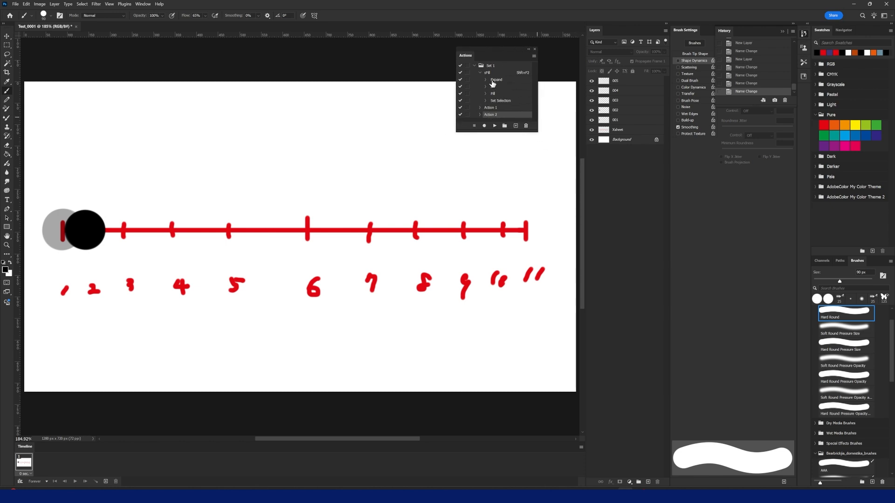
pyautogui.click(480, 72)
# Hide layers 004 and 005 and paint a solid black ball over tick 3 on layer 003.
pyautogui.click(604, 120)
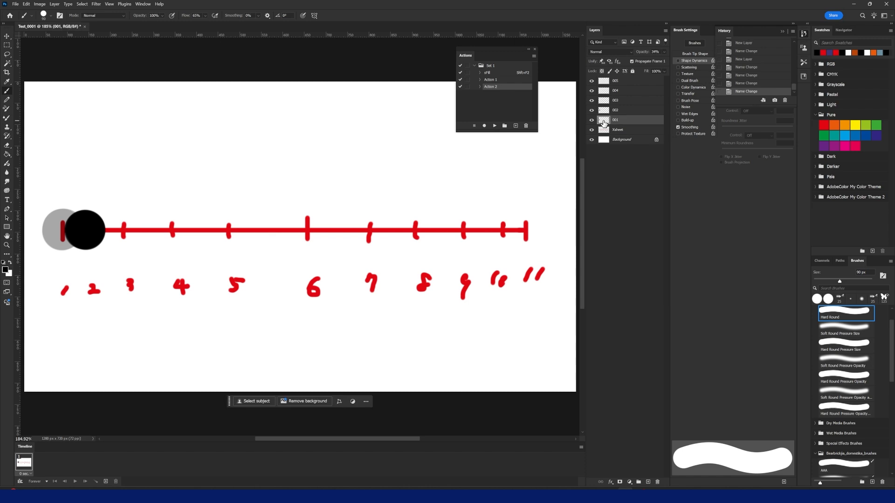
pyautogui.click(605, 111)
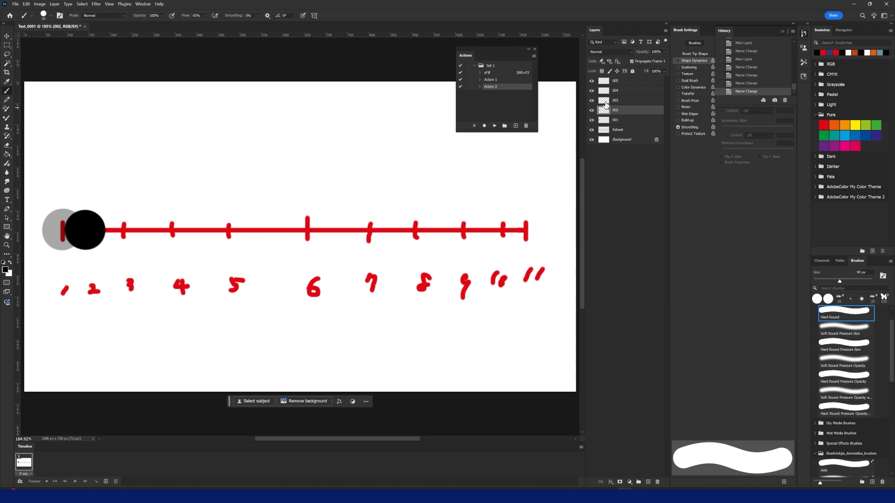
pyautogui.click(606, 100)
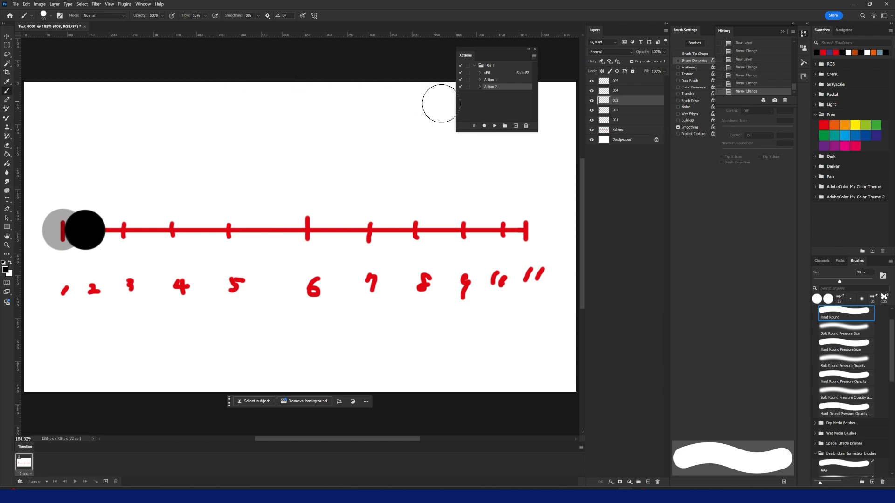
pyautogui.click(592, 91)
pyautogui.click(592, 81)
pyautogui.click(124, 230)
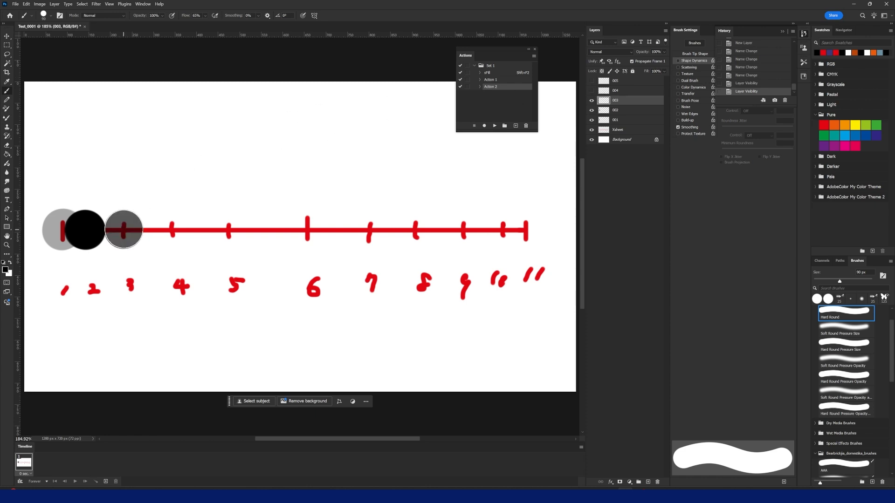
pyautogui.click(124, 230)
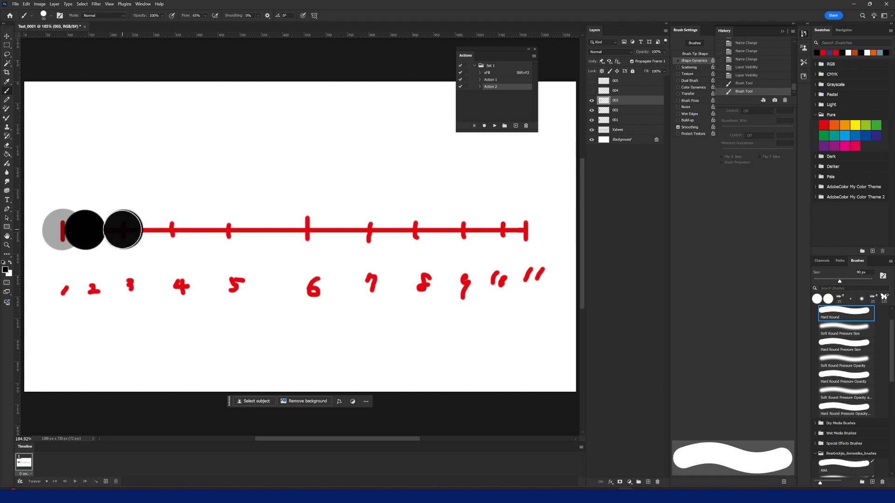
pyautogui.click(124, 230)
pyautogui.click(124, 230)
pyautogui.click(124, 230)
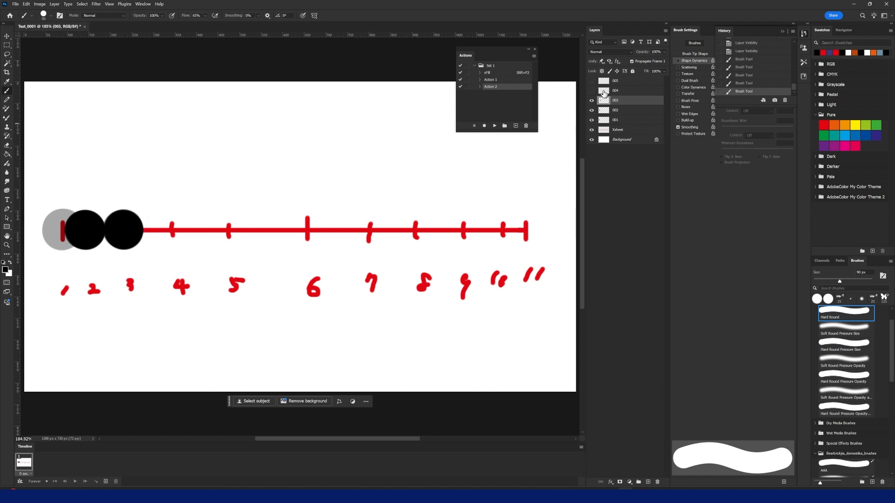
# Show layer 004 and paint a solid black ball over tick 4 on it.
pyautogui.click(606, 91)
pyautogui.click(591, 91)
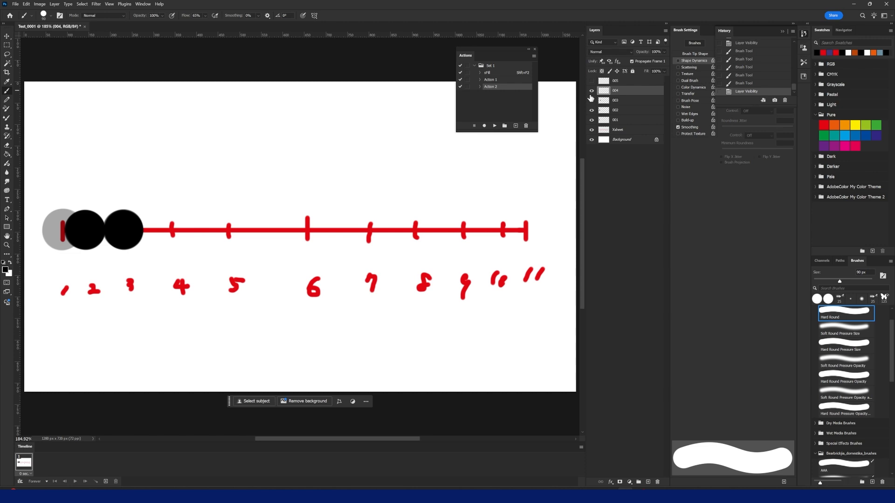
pyautogui.click(172, 229)
pyautogui.click(172, 229)
pyautogui.click(172, 230)
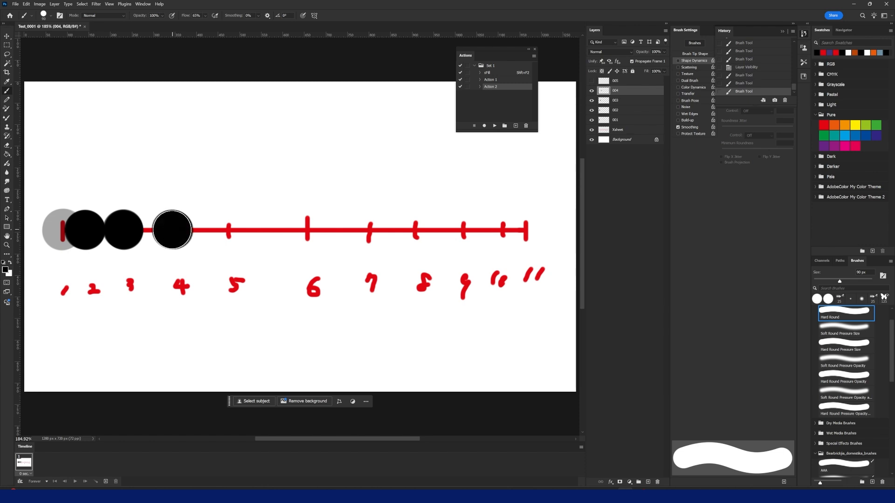
pyautogui.click(172, 230)
pyautogui.click(172, 230)
pyautogui.click(172, 229)
pyautogui.click(172, 230)
# Show layer 005 and paint a solid black ball over tick 5 on it.
pyautogui.click(591, 81)
pyautogui.click(603, 82)
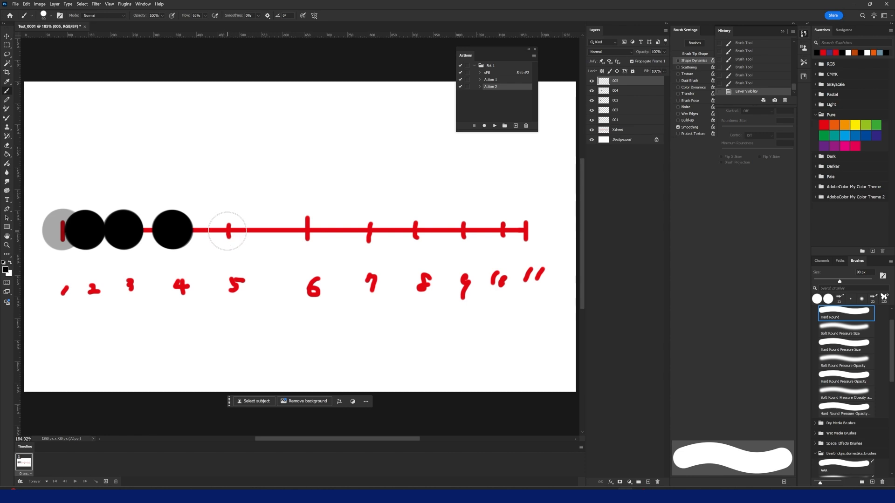
pyautogui.click(228, 229)
pyautogui.click(228, 229)
pyautogui.click(229, 229)
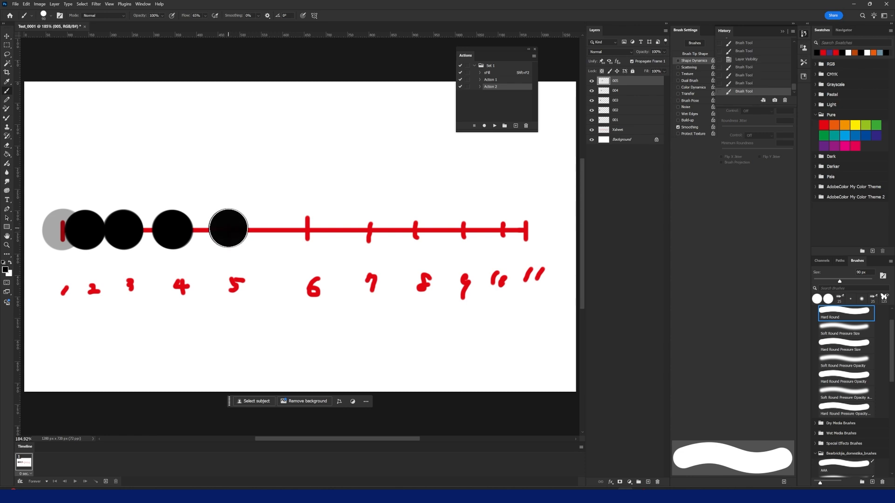
pyautogui.click(228, 228)
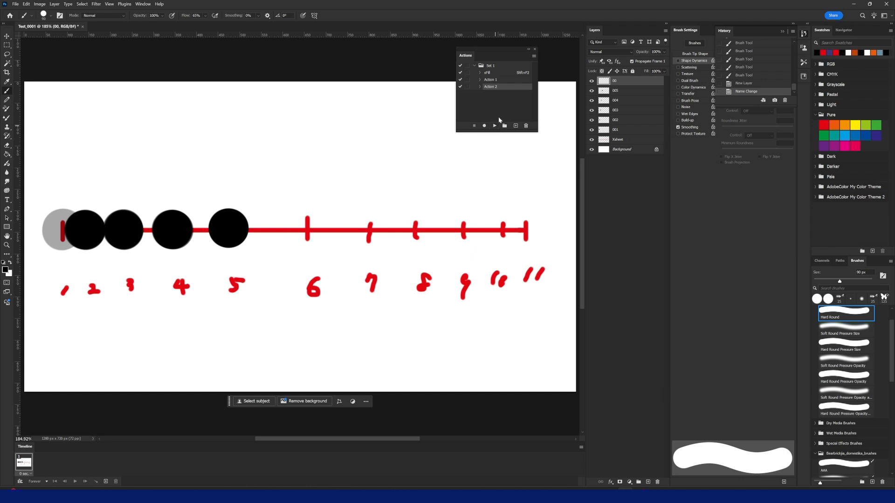
# Rename the new top layer 006 and paint a solid black ball over tick 6.
pyautogui.doubleClick(615, 81)
pyautogui.press('Return')
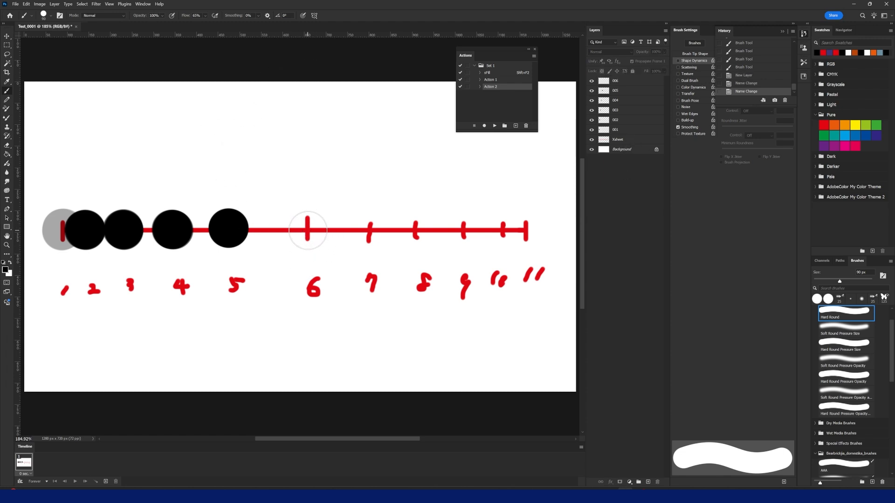
pyautogui.click(308, 229)
pyautogui.click(307, 230)
pyautogui.click(308, 229)
pyautogui.click(308, 230)
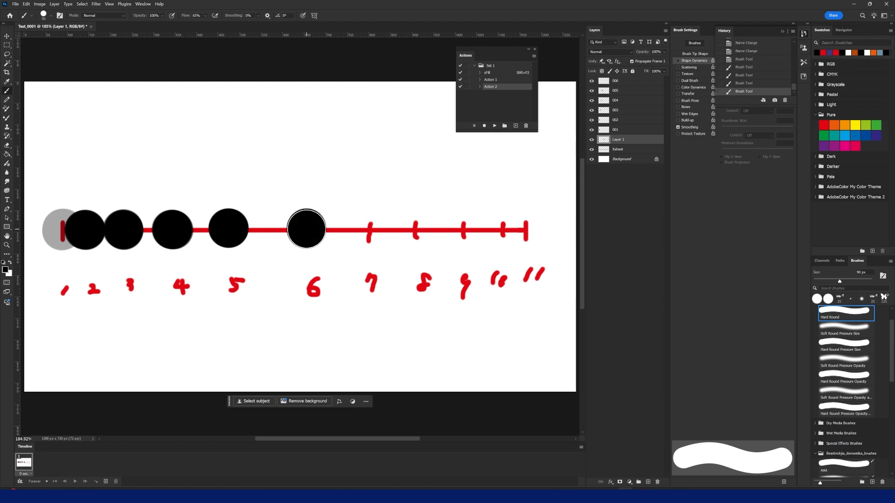
pyautogui.click(307, 229)
pyautogui.click(307, 230)
pyautogui.click(307, 229)
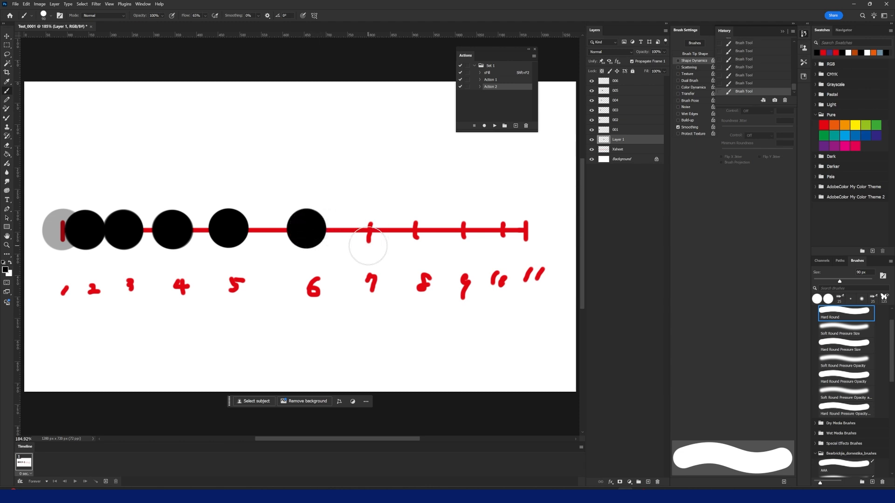
# Play Action 2 to add a layer, move it to the top of the stack and rename it 007.
pyautogui.click(495, 126)
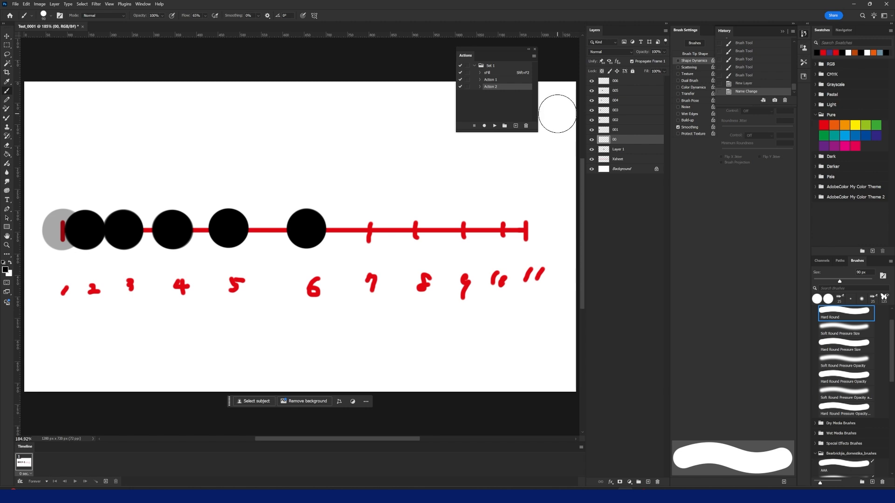
pyautogui.moveTo(613, 141); pyautogui.dragTo(619, 75)
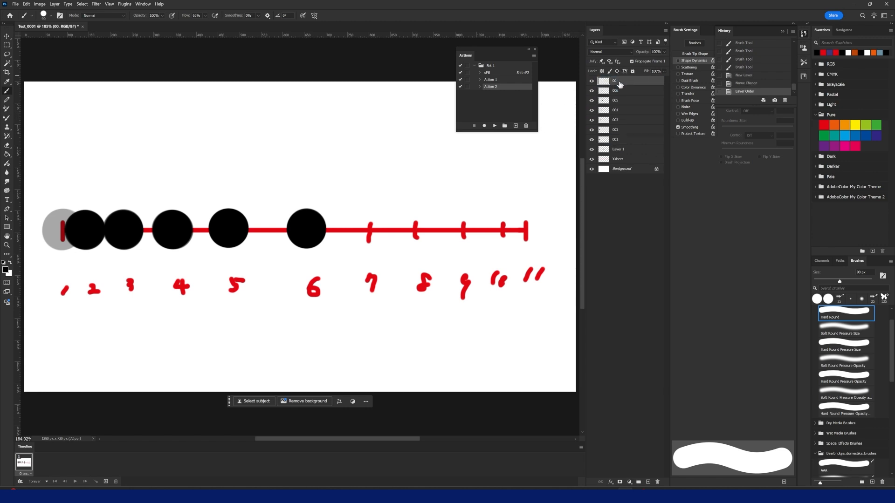
pyautogui.doubleClick(617, 81)
pyautogui.write('007')
pyautogui.press('Return')
# Paint a solid black ball over tick 7 on layer 007.
pyautogui.click(370, 228)
pyautogui.click(369, 228)
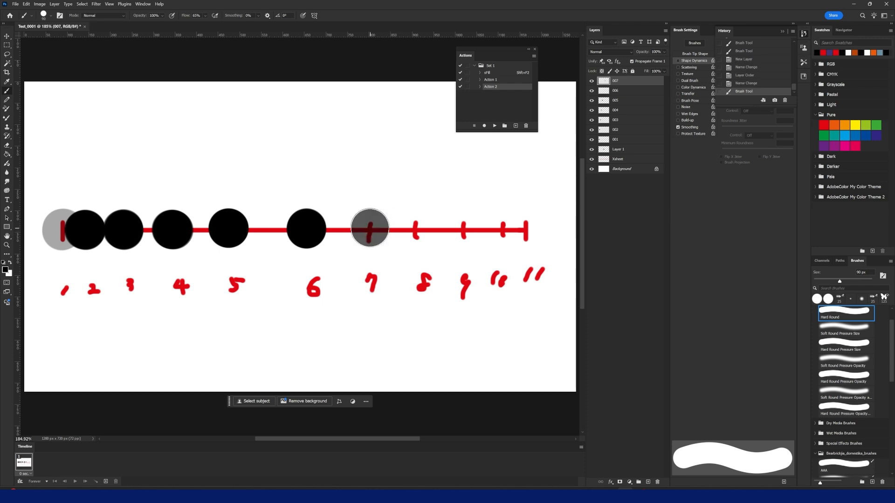
pyautogui.click(369, 228)
pyautogui.click(369, 228)
pyautogui.click(369, 228)
pyautogui.click(369, 228)
pyautogui.click(370, 228)
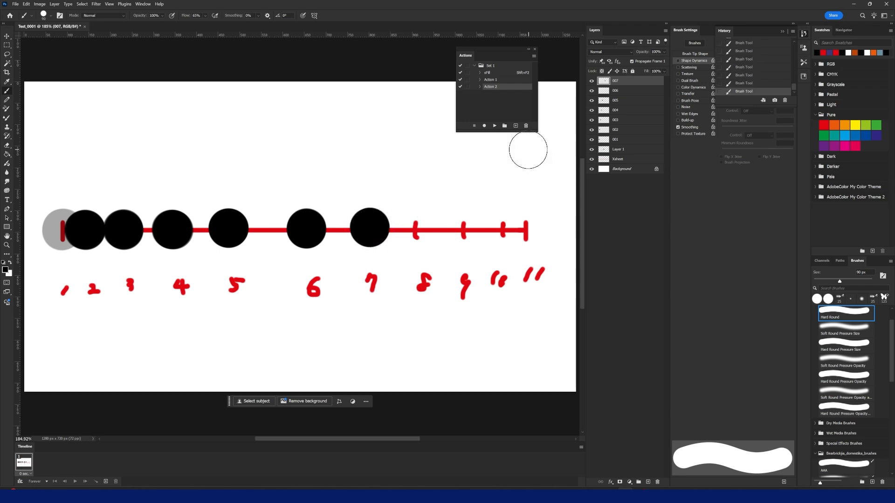
# Play Action 2 to add a layer above 007 and rename it 008.
pyautogui.click(494, 126)
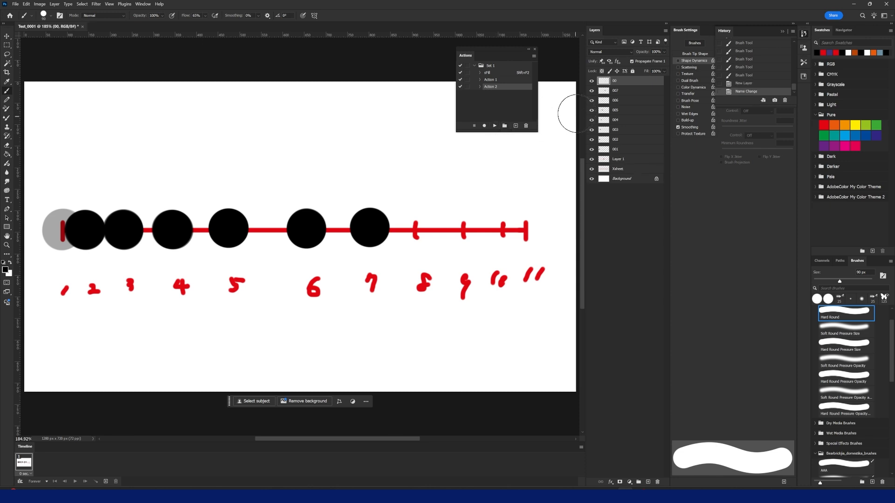
pyautogui.doubleClick(615, 81)
pyautogui.click(607, 82)
# Paint a solid black ball over tick 8 on layer 008.
pyautogui.click(414, 229)
pyautogui.click(414, 229)
pyautogui.click(414, 229)
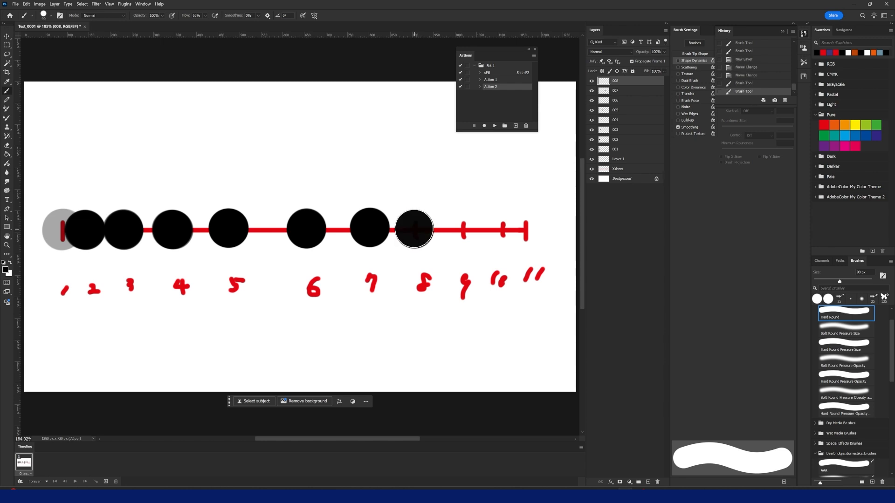
pyautogui.click(415, 229)
pyautogui.click(414, 229)
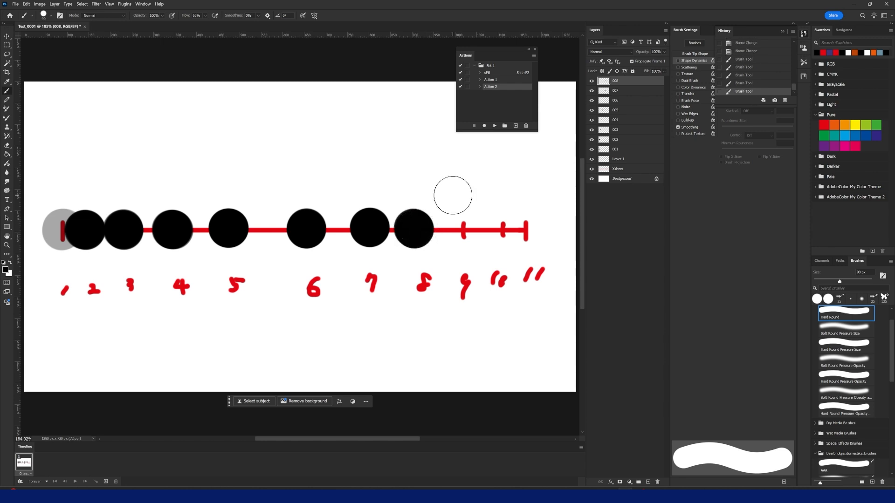
# Play Action 2 to add a layer above 008 and rename it 009.
pyautogui.click(494, 126)
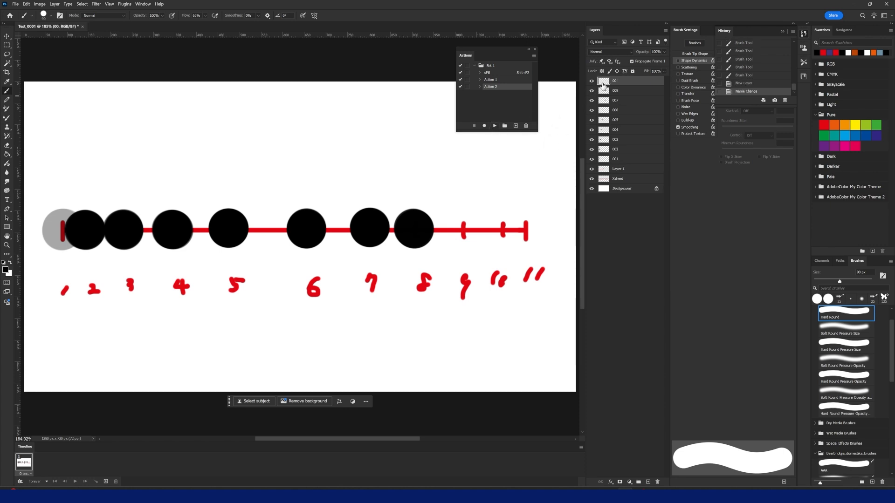
pyautogui.doubleClick(618, 82)
pyautogui.click(605, 83)
# Paint a solid black ball over tick 9 on layer 009.
pyautogui.click(464, 230)
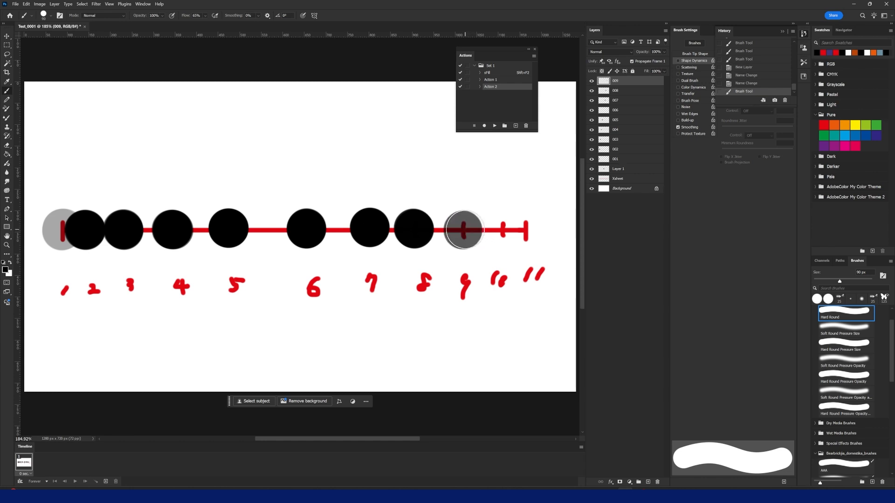
pyautogui.click(464, 231)
pyautogui.click(464, 231)
pyautogui.click(464, 231)
pyautogui.click(463, 232)
pyautogui.click(463, 231)
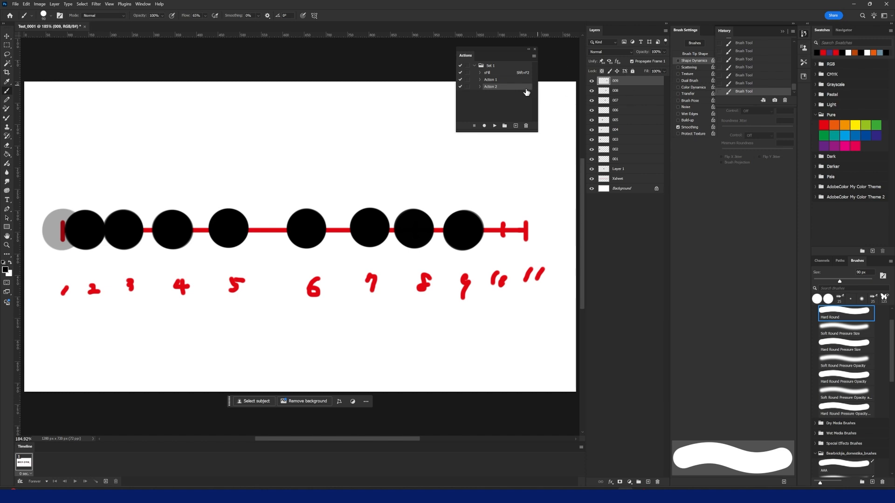
# Play Action 2 to add a layer above 009 and rename it 010.
pyautogui.click(495, 126)
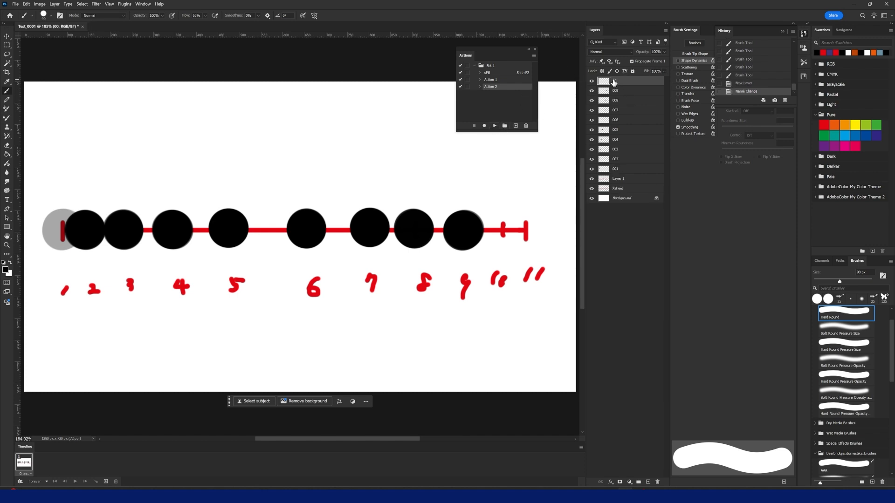
pyautogui.doubleClick(614, 83)
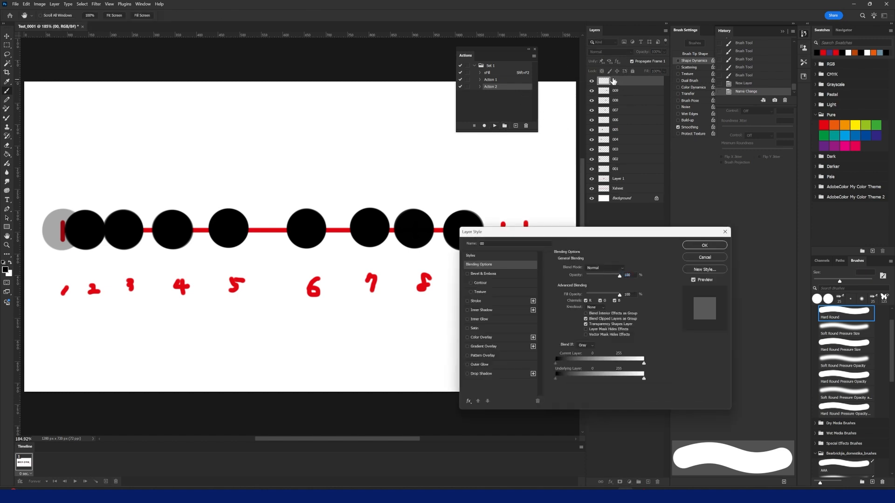
pyautogui.click(701, 259)
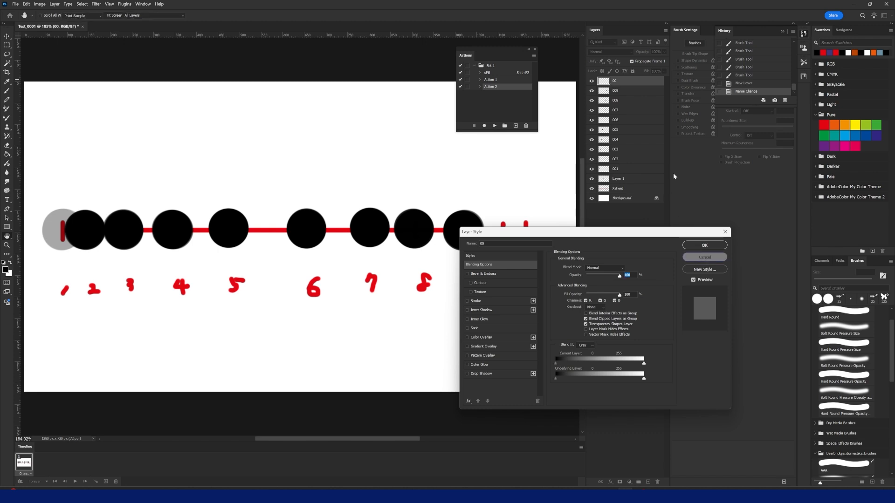
pyautogui.doubleClick(615, 81)
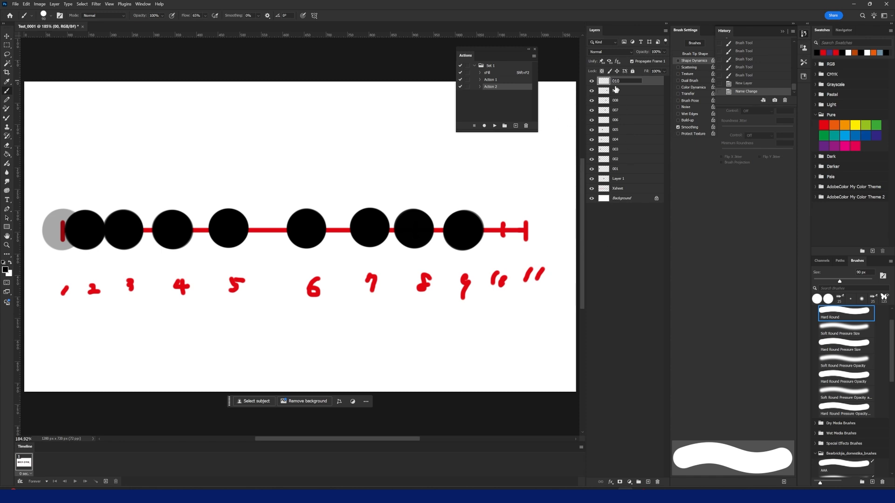
pyautogui.click(605, 83)
# Paint a solid black ball over tick 10 on layer 010.
pyautogui.click(503, 229)
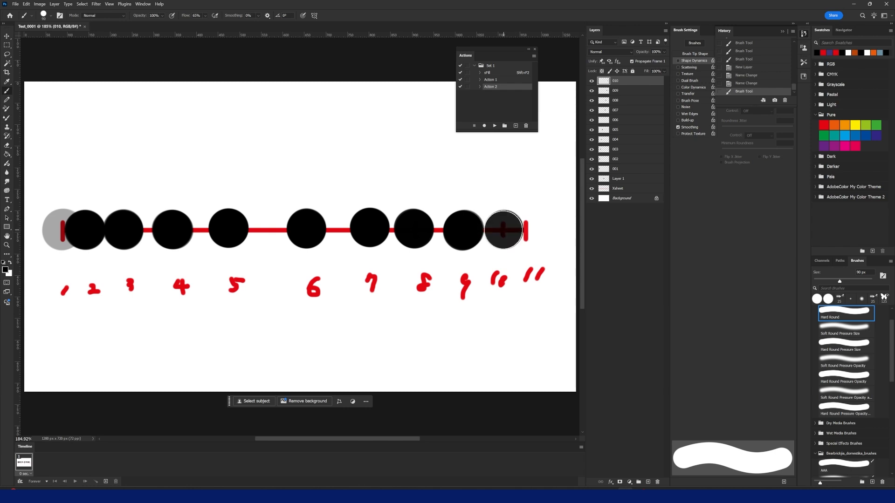
pyautogui.click(503, 230)
pyautogui.click(503, 229)
pyautogui.click(504, 230)
pyautogui.click(503, 229)
pyautogui.click(503, 229)
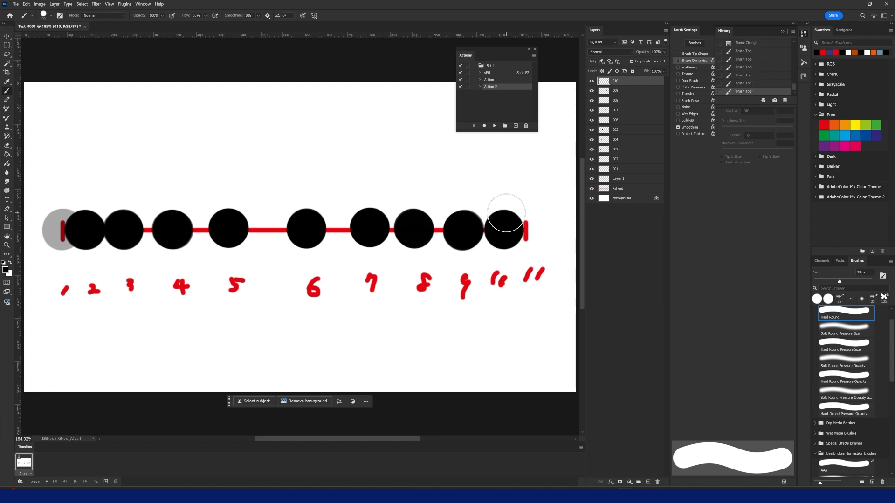
# Play Action 2 to add a layer above 010 and rename it 011.
pyautogui.click(494, 125)
pyautogui.doubleClick(615, 81)
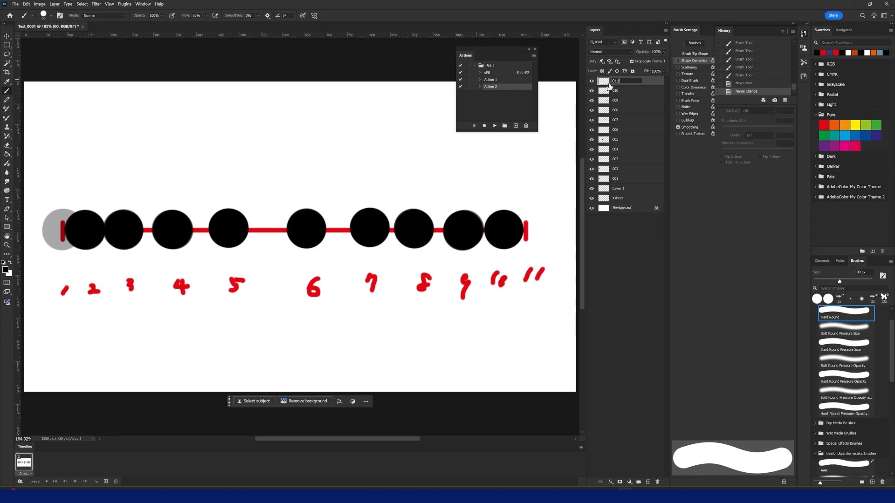
pyautogui.press('Return')
# Lower the opacity of layer 010 to reveal tick 11, and make layer 011 active again.
pyautogui.click(611, 91)
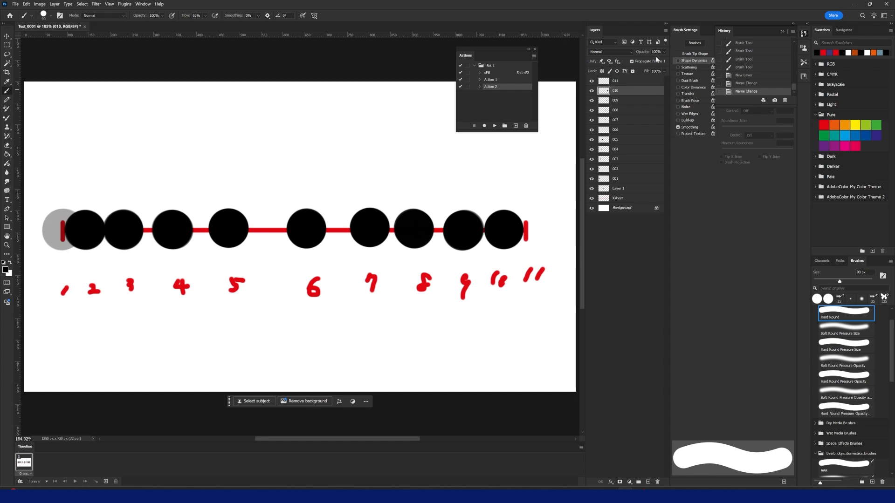
pyautogui.click(663, 53)
pyautogui.click(642, 61)
pyautogui.click(612, 82)
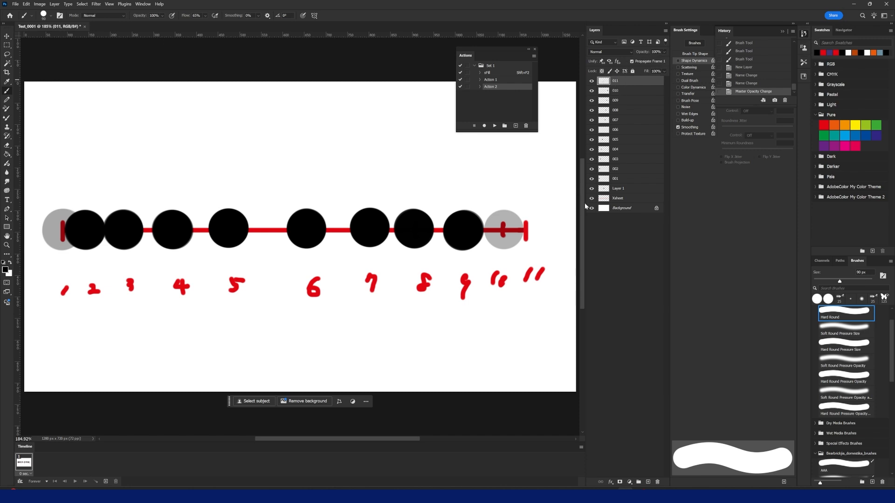
pyautogui.click(529, 227)
pyautogui.click(528, 228)
pyautogui.click(527, 229)
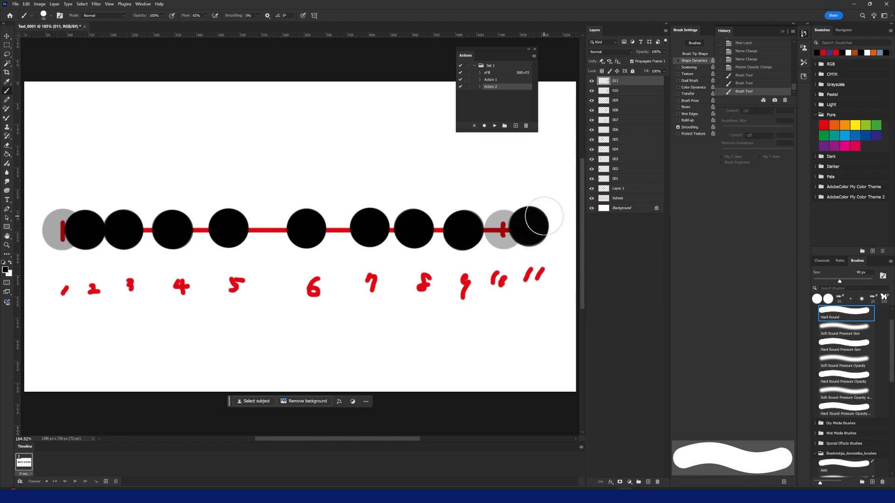
pyautogui.hotkey('ctrl', 'z')
pyautogui.hotkey('ctrl', 'z')
pyautogui.hotkey('ctrl', 'z')
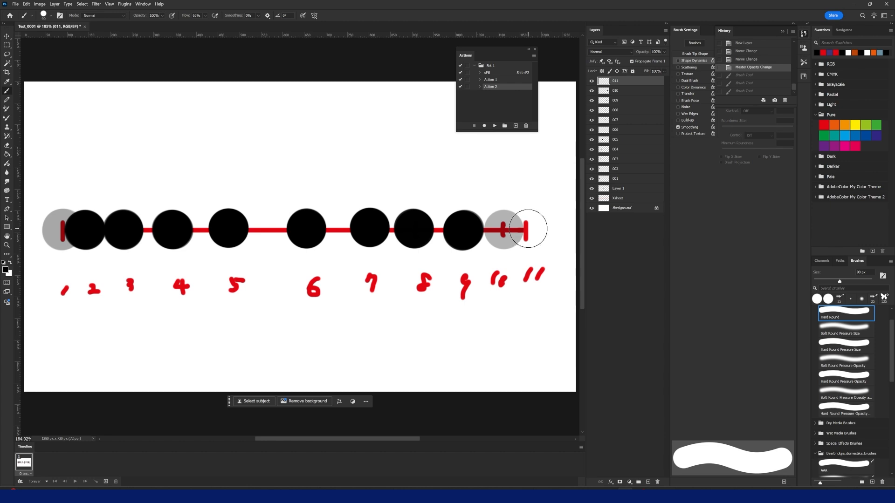
# Paint a solid black ball over tick 11 on layer 011.
pyautogui.moveTo(527, 227); pyautogui.dragTo(527, 226)
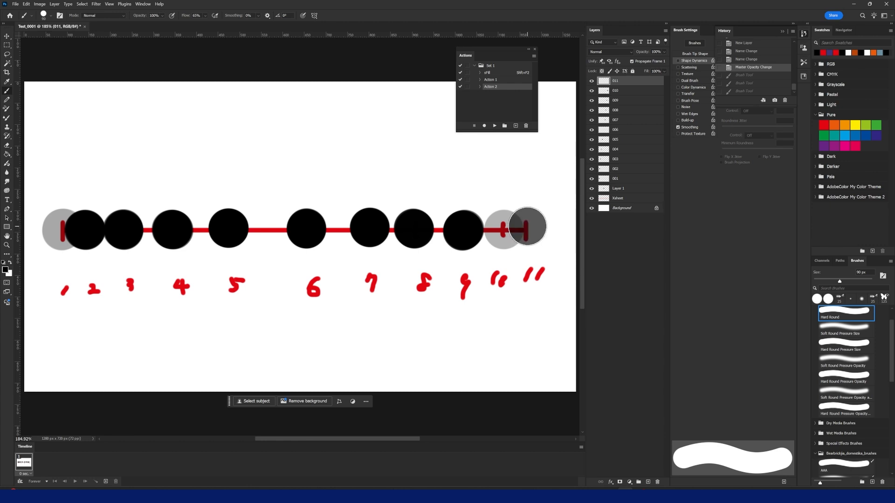
pyautogui.click(527, 227)
pyautogui.click(527, 228)
pyautogui.click(528, 228)
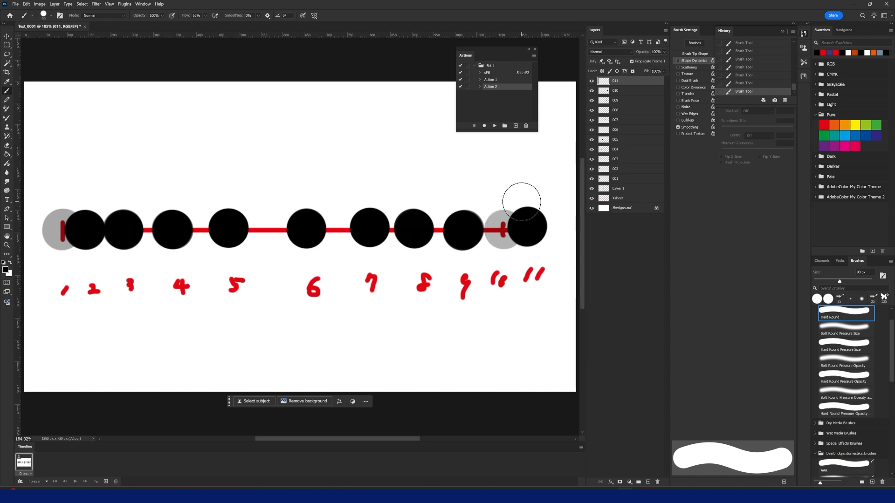
# Set the opacity of layers 010 and 001 to 100%.
pyautogui.click(623, 92)
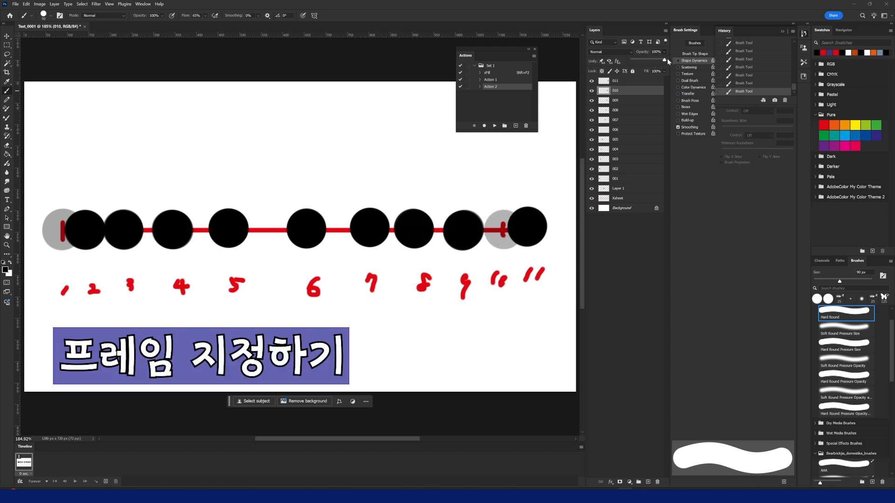
pyautogui.moveTo(687, 61); pyautogui.dragTo(722, 58)
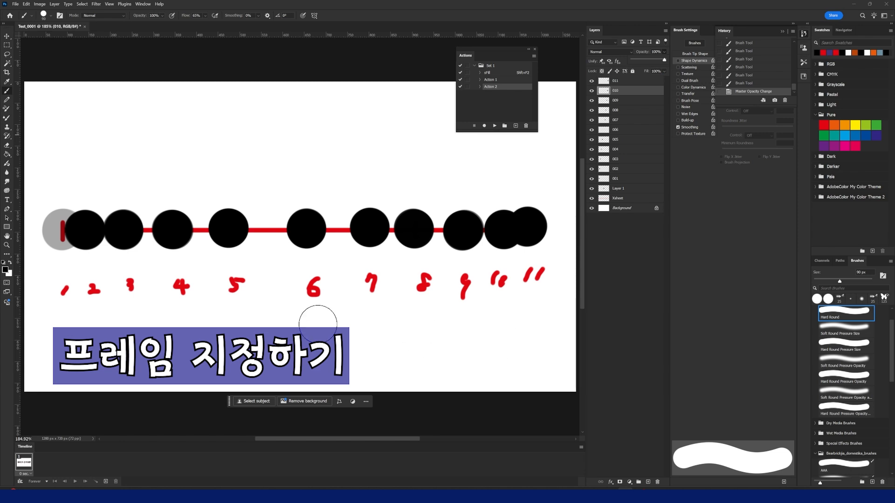
pyautogui.click(608, 191)
pyautogui.click(612, 180)
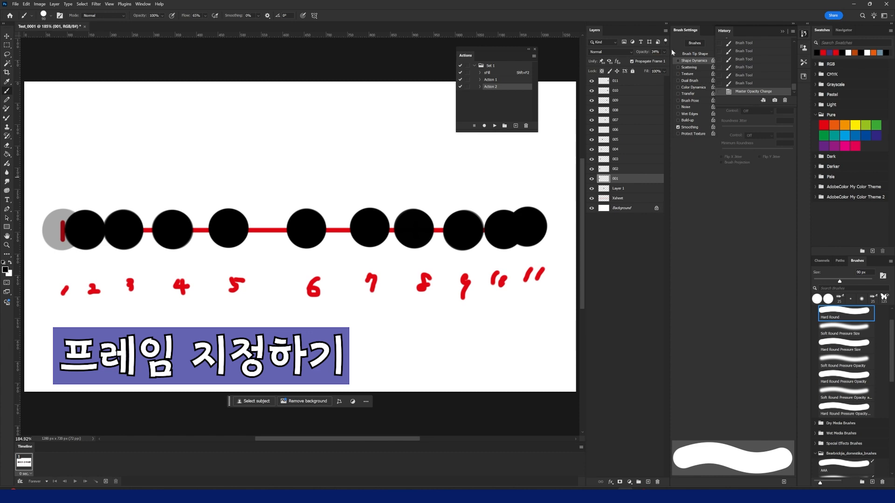
pyautogui.moveTo(643, 61); pyautogui.dragTo(681, 64)
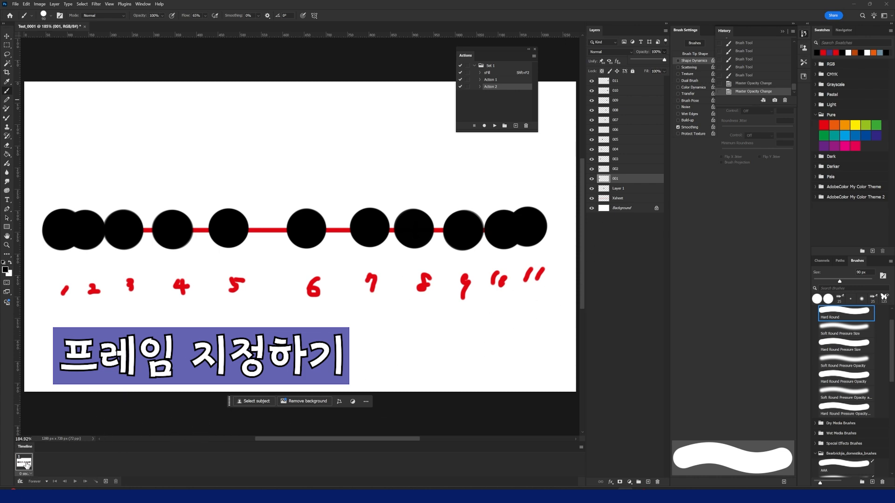
# Hide the Xsheet guide layer and delete Layer 1 after checking which ball it holds.
pyautogui.click(592, 199)
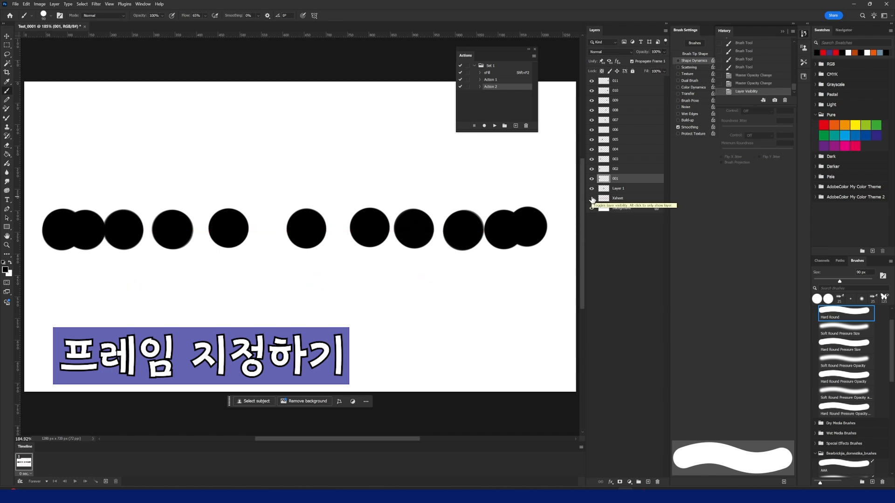
pyautogui.click(592, 188)
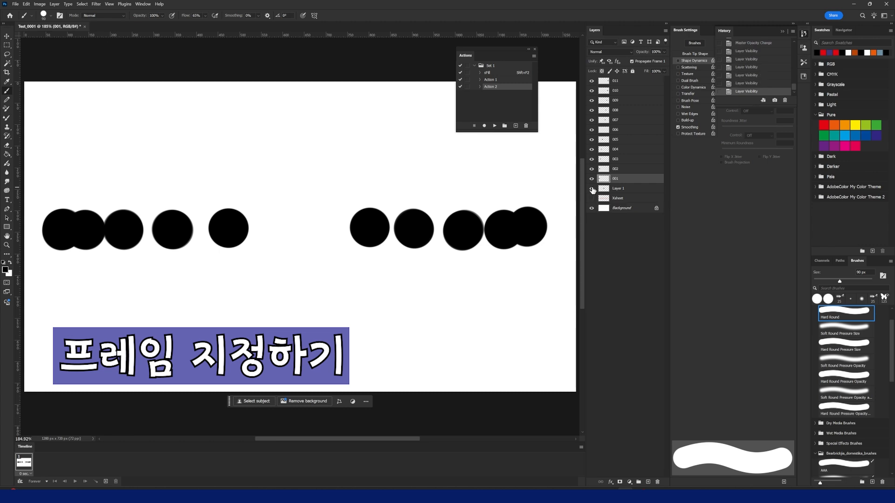
pyautogui.click(591, 189)
pyautogui.click(592, 189)
pyautogui.click(591, 188)
pyautogui.moveTo(623, 191); pyautogui.dragTo(660, 482)
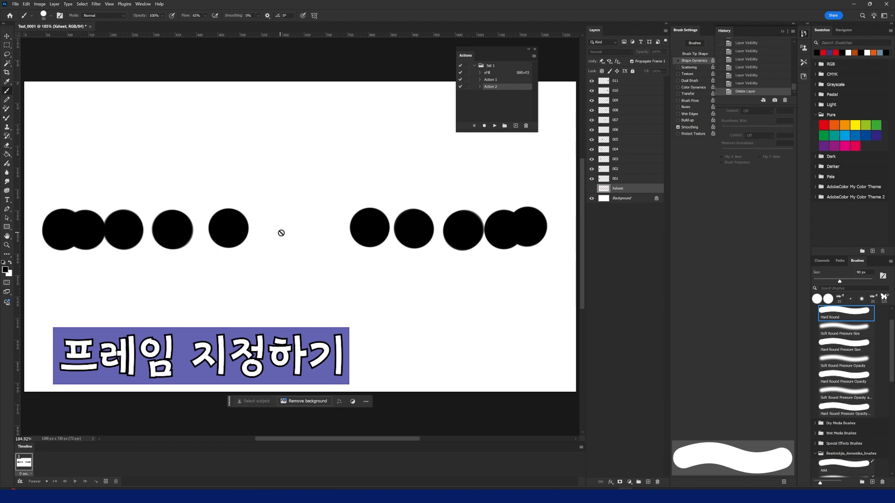
# Show the Xsheet guide and paint a solid black ball over tick 6 on layer 006.
pyautogui.click(607, 132)
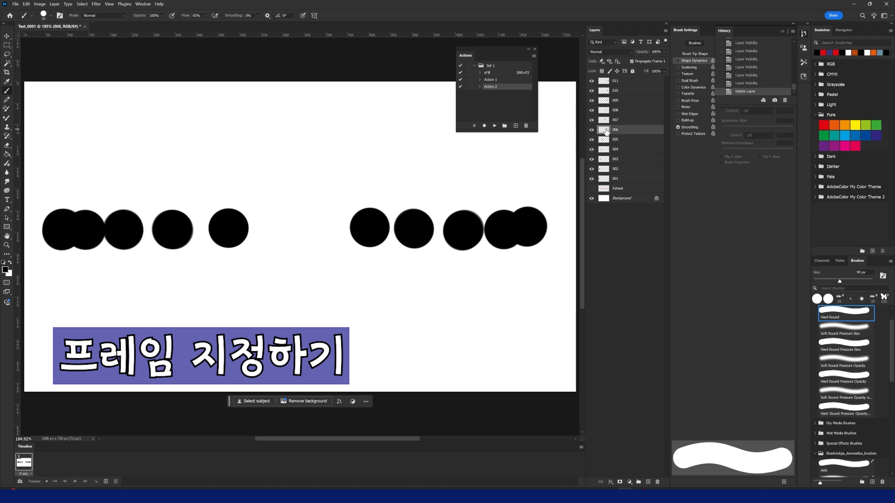
pyautogui.click(592, 188)
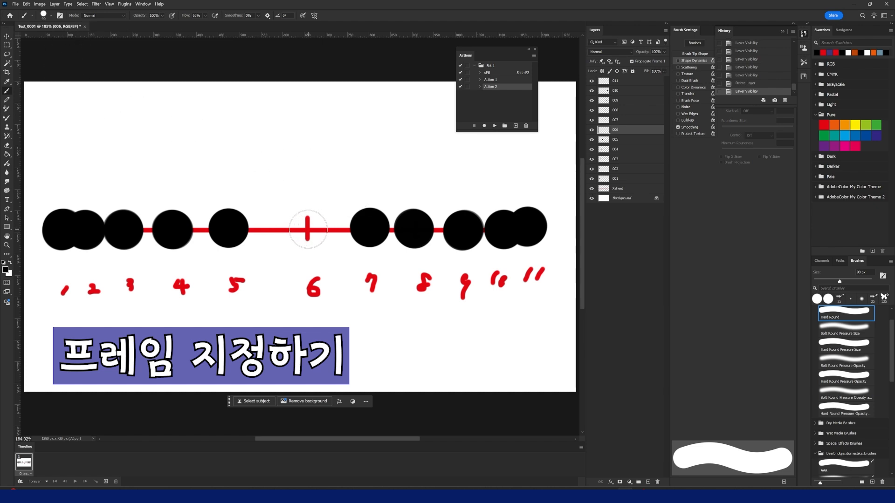
pyautogui.click(307, 230)
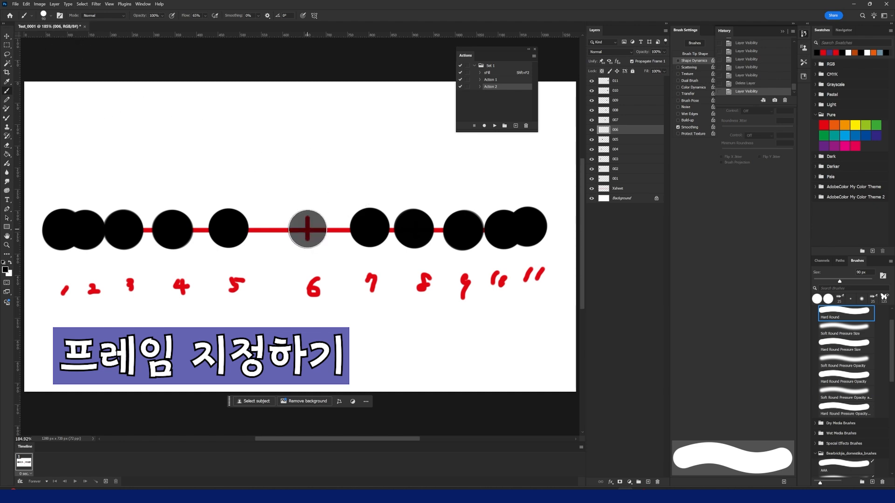
pyautogui.click(307, 229)
pyautogui.click(307, 230)
pyautogui.click(307, 229)
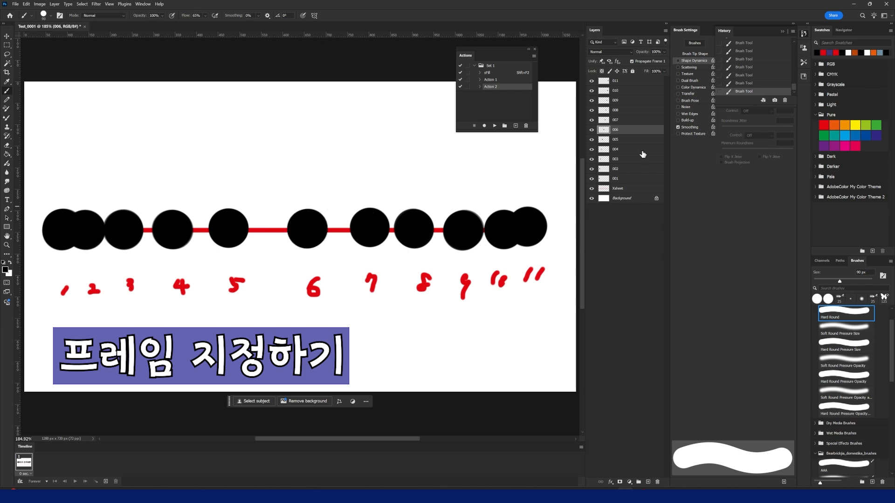
# Set up frame 1 with a 0.1 second delay, hiding the Xsheet guide and layers 002 to 011 so only the 001 ball shows.
pyautogui.click(591, 189)
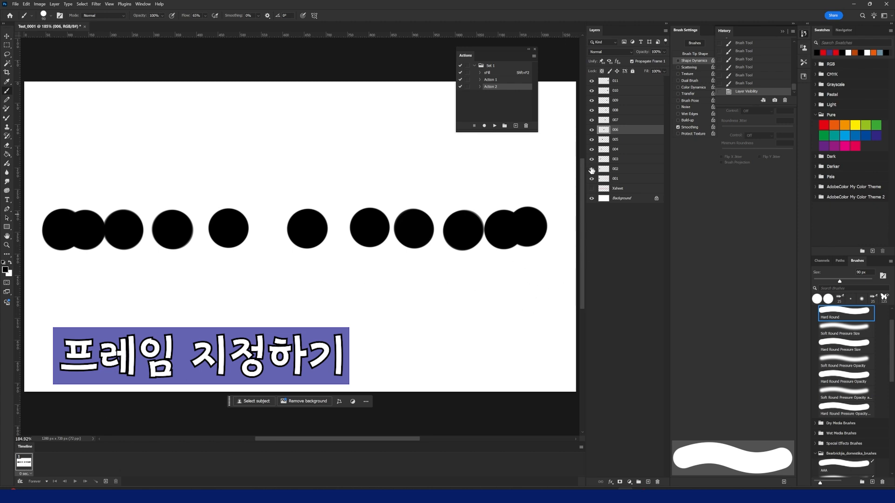
pyautogui.moveTo(592, 166); pyautogui.dragTo(594, 83)
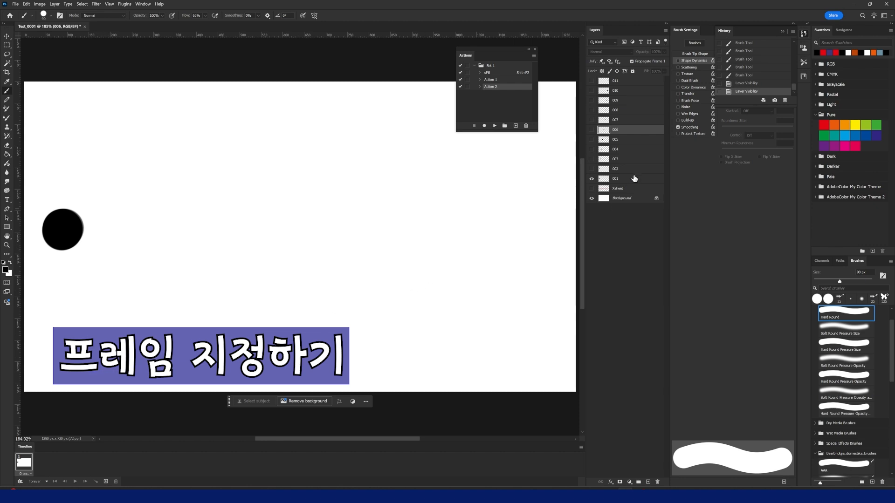
pyautogui.click(619, 180)
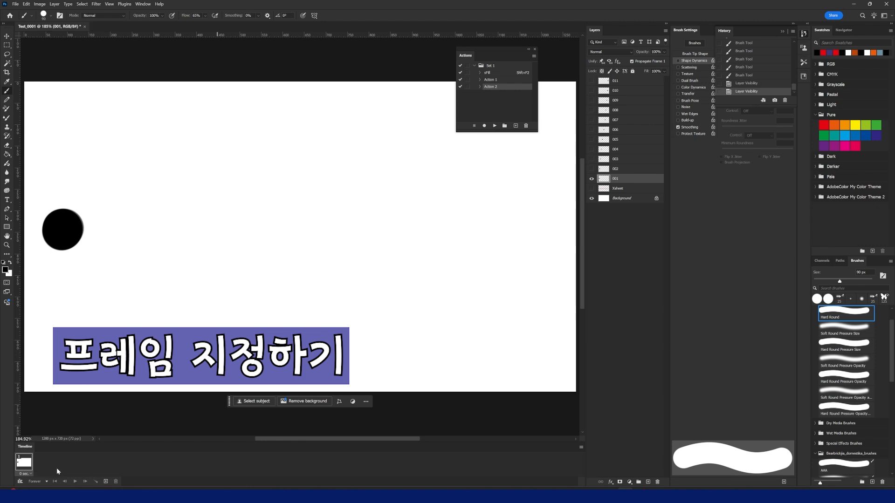
pyautogui.click(31, 474)
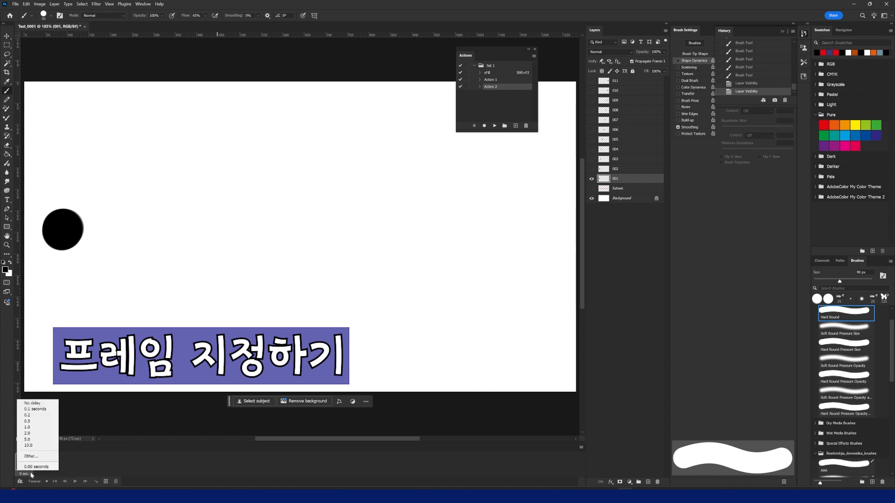
pyautogui.click(36, 410)
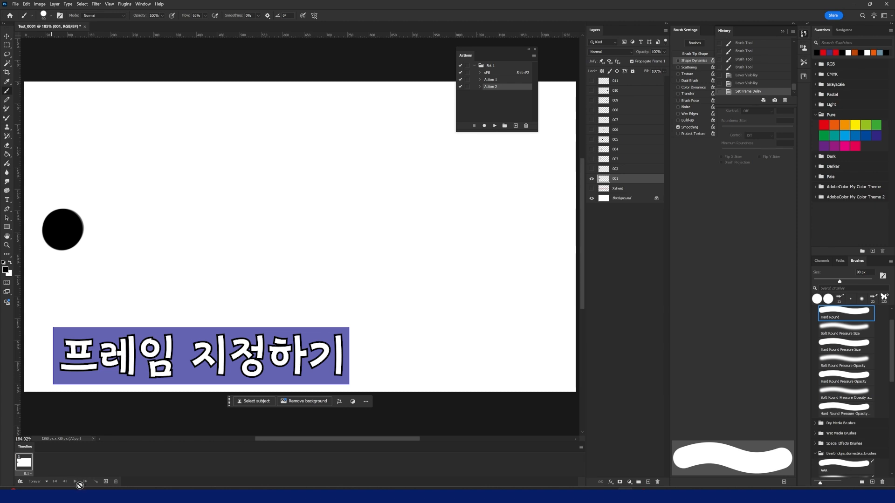
# Duplicate frames to add frame 2 showing only the ball on layer 002 and frame 3 showing only the one on 003.
pyautogui.click(106, 481)
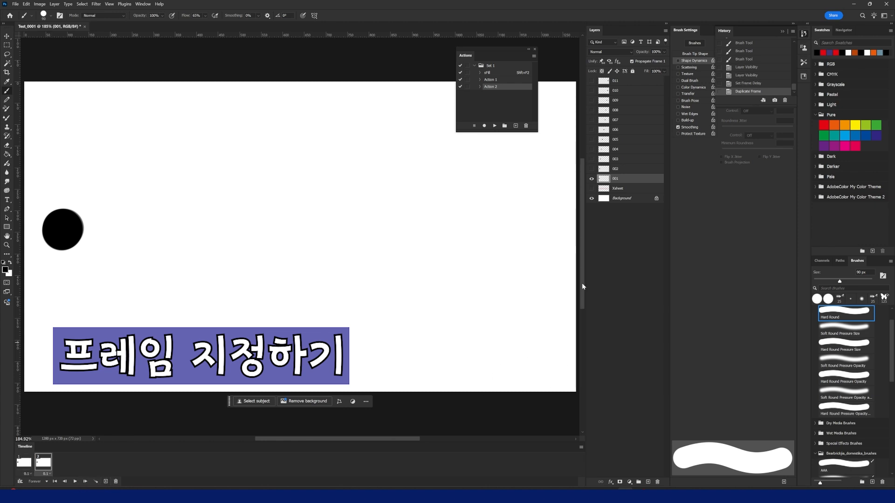
pyautogui.click(592, 169)
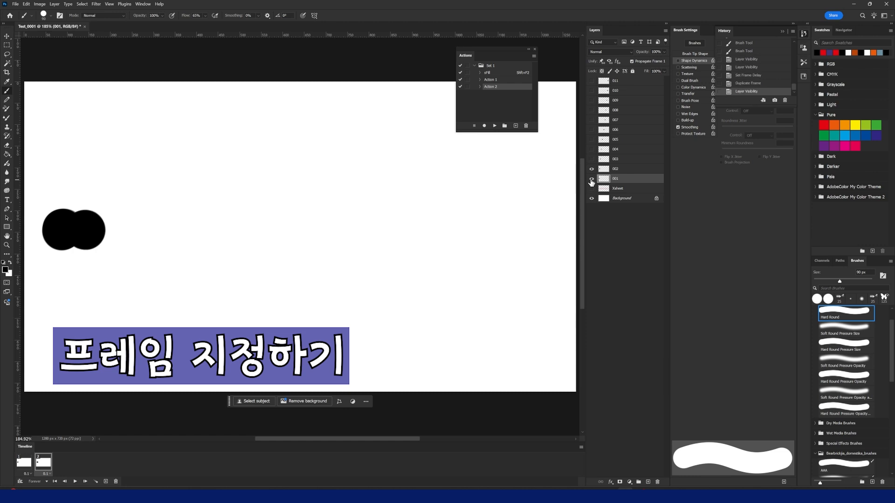
pyautogui.click(591, 179)
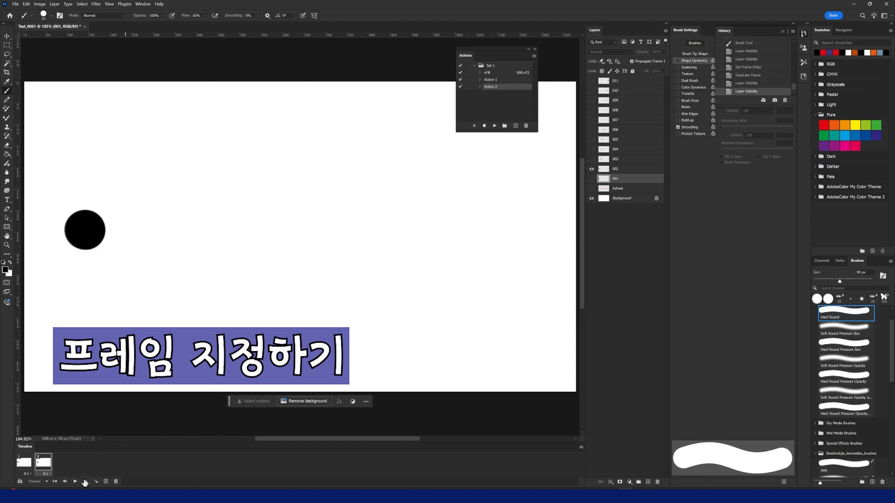
pyautogui.click(106, 482)
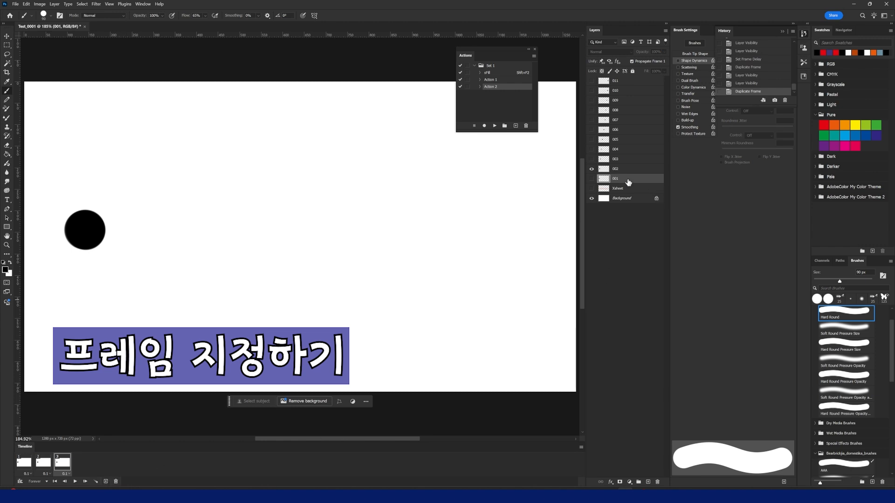
pyautogui.click(591, 168)
pyautogui.click(591, 159)
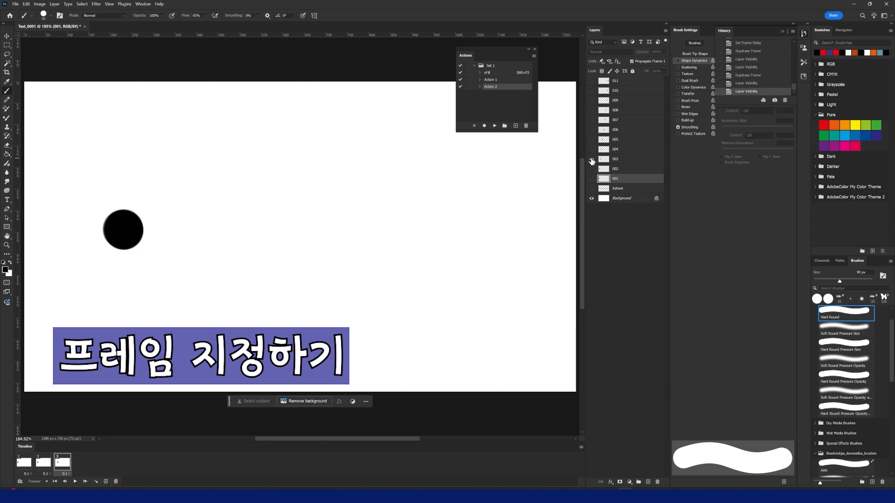
# Duplicate frames to add frame 4 showing only the ball on layer 004 and frame 5 showing only the one on 005.
pyautogui.click(105, 481)
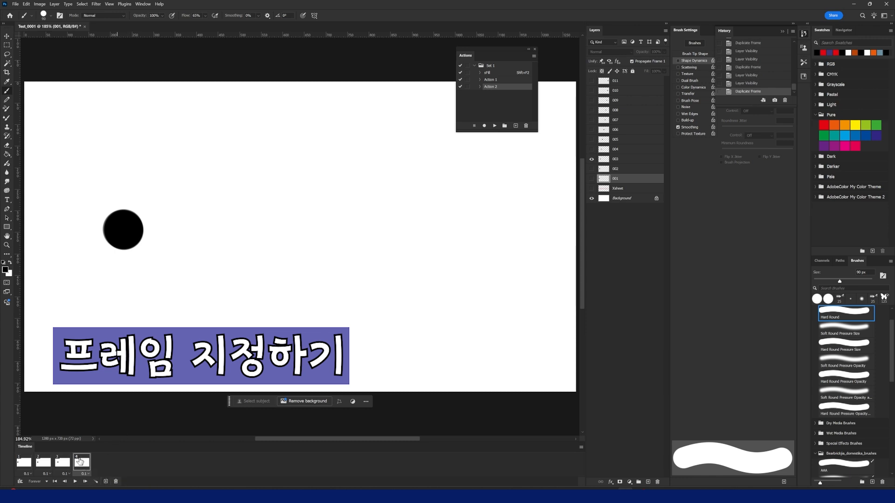
pyautogui.moveTo(81, 461); pyautogui.dragTo(453, 428)
pyautogui.click(592, 150)
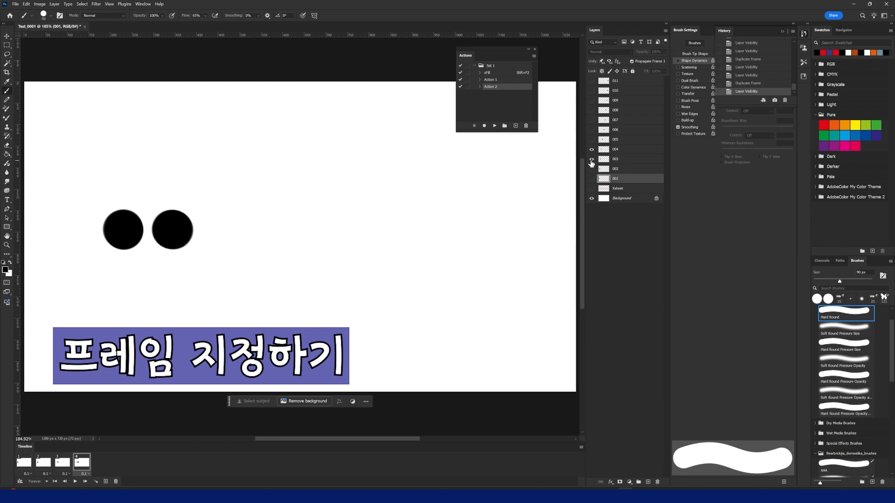
pyautogui.click(592, 159)
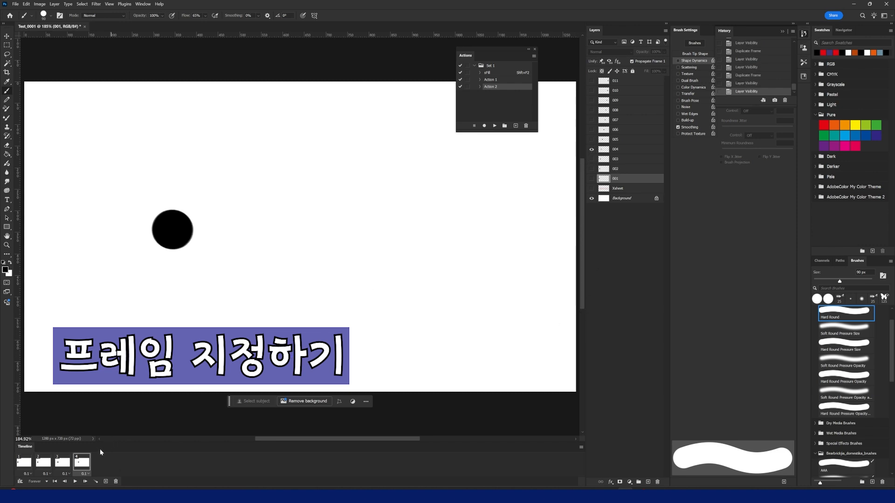
pyautogui.click(106, 482)
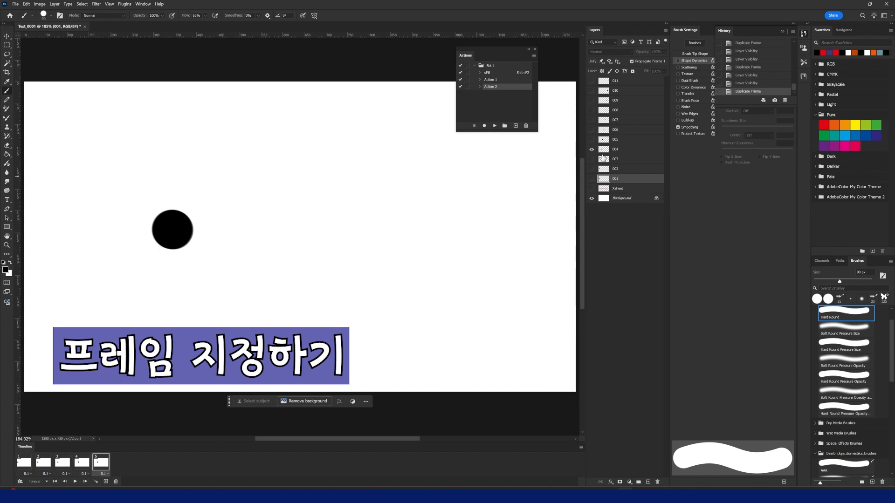
pyautogui.click(592, 140)
pyautogui.click(592, 149)
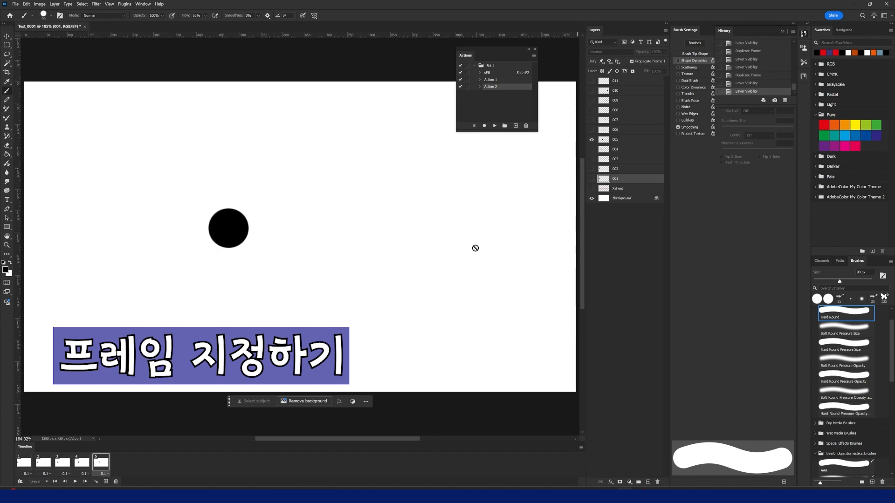
# Duplicate frames to add frame 6 showing only the ball on layer 006 and frame 7 showing only the one on 007.
pyautogui.click(106, 482)
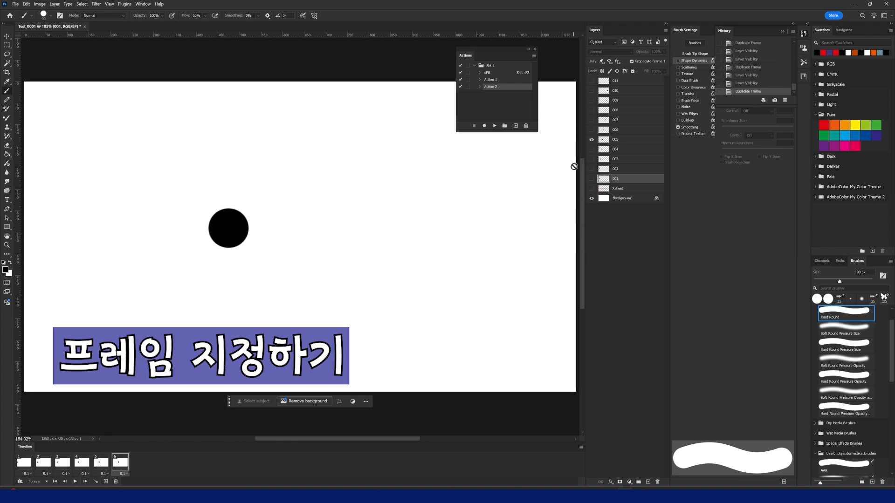
pyautogui.click(592, 129)
pyautogui.click(592, 140)
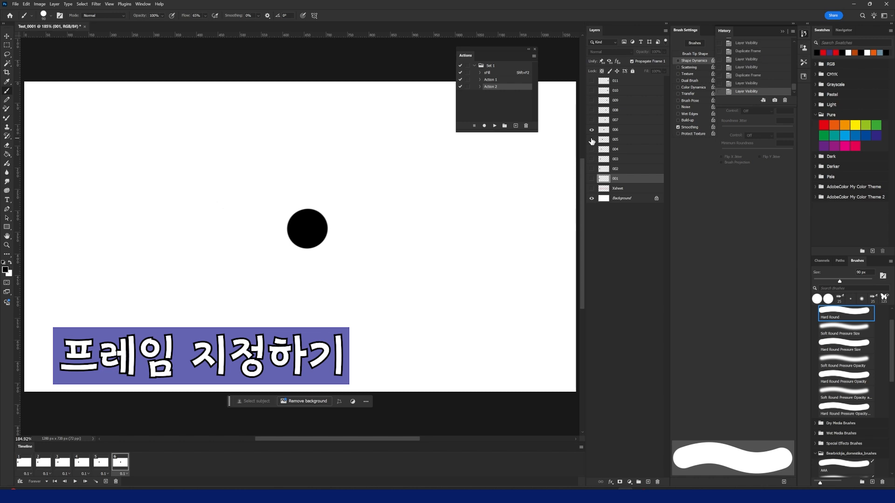
pyautogui.click(107, 482)
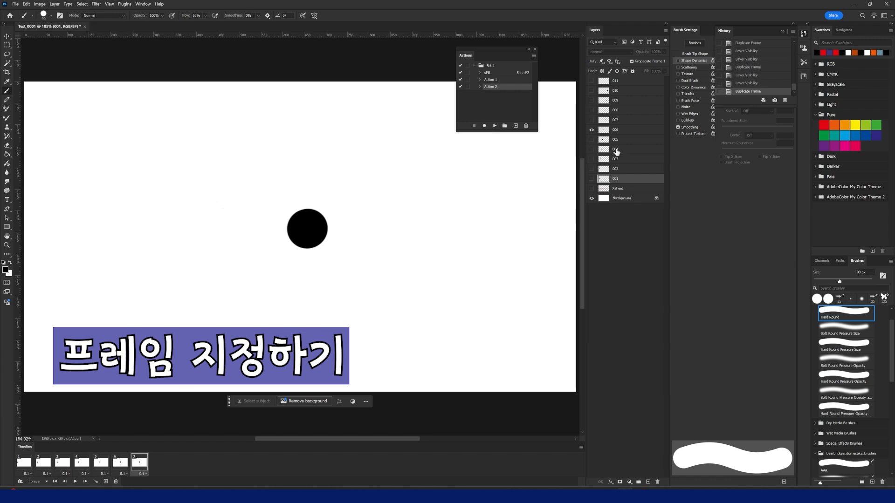
pyautogui.click(592, 120)
pyautogui.click(591, 130)
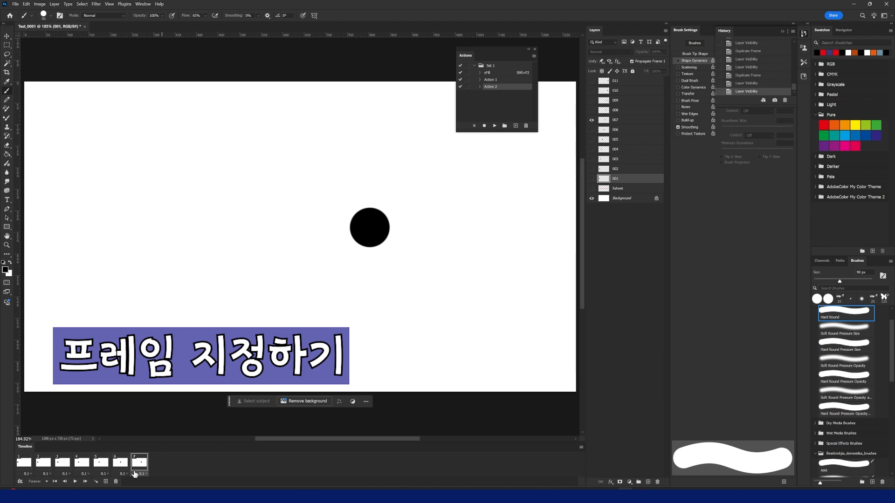
# Duplicate frames to add frame 8 showing only the ball on layer 008 and frame 9 showing only the one on 009.
pyautogui.click(106, 481)
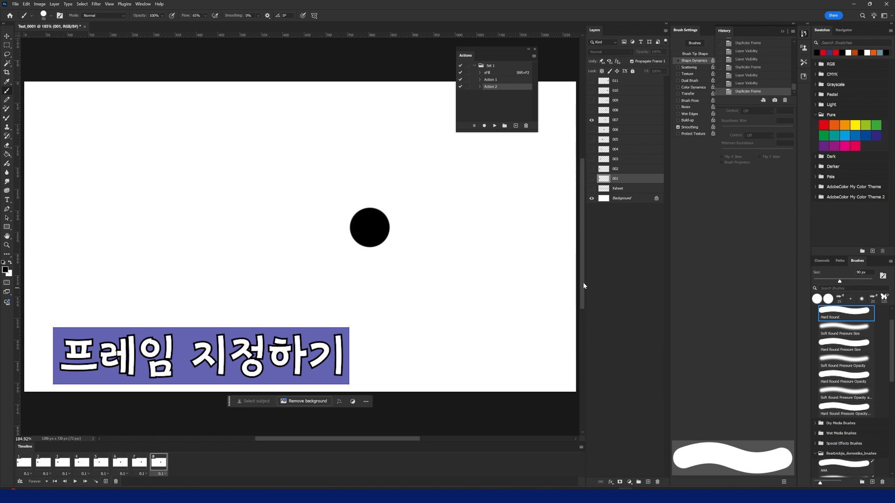
pyautogui.moveTo(591, 110); pyautogui.dragTo(591, 120)
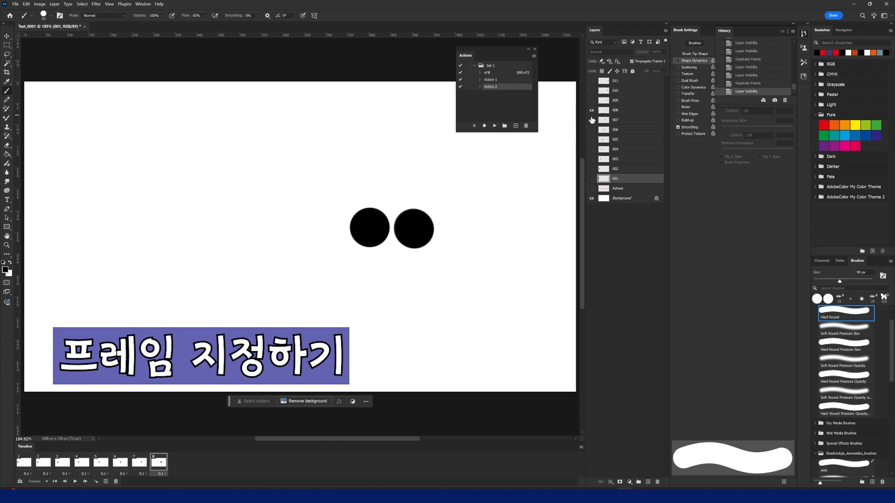
pyautogui.click(592, 120)
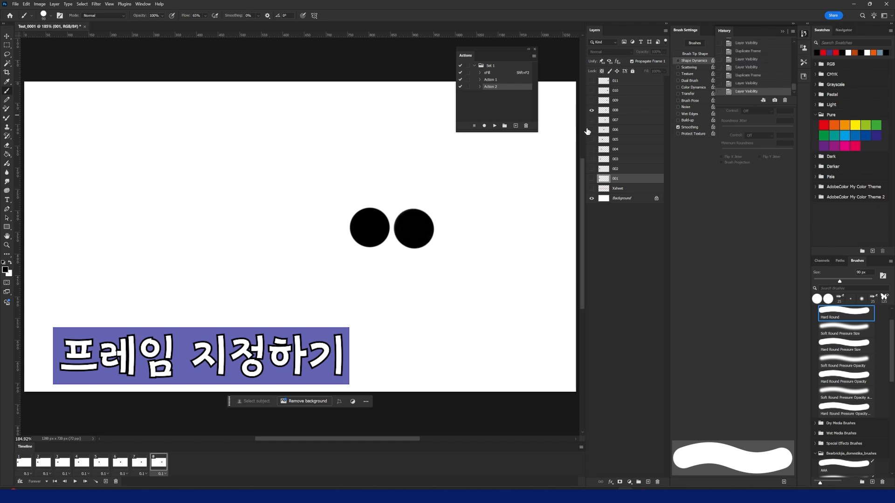
pyautogui.click(106, 482)
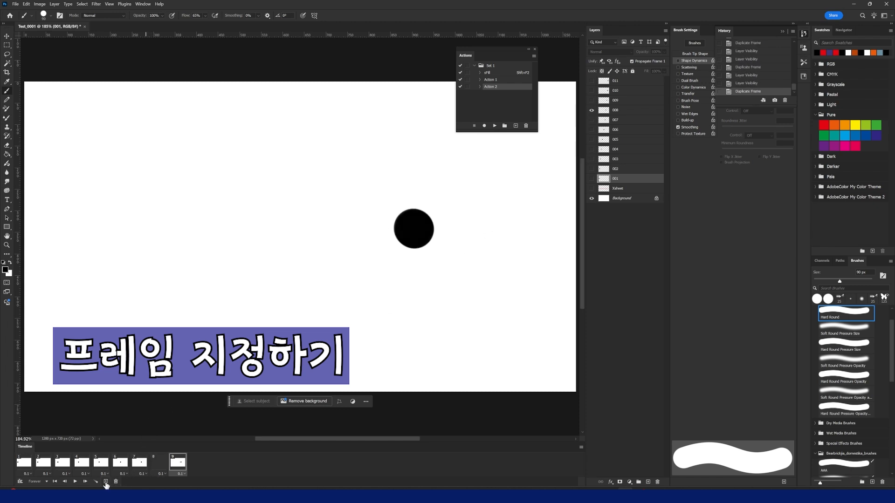
pyautogui.click(591, 100)
pyautogui.click(591, 110)
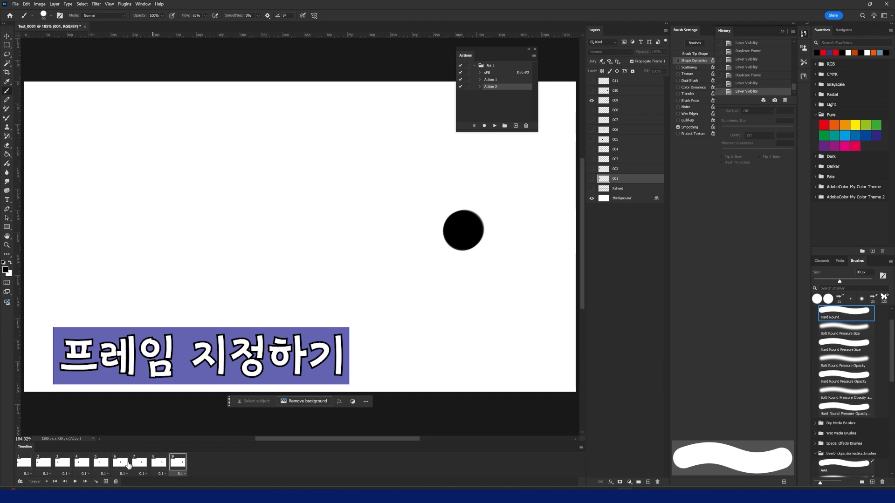
# Duplicate frames to add frame 10 showing only the ball on layer 010 and frame 11 showing only the one on 011.
pyautogui.click(106, 482)
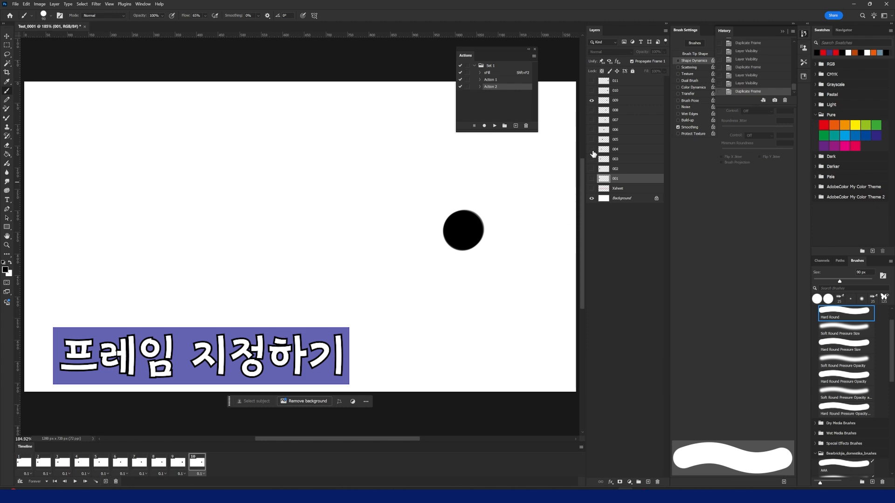
pyautogui.click(591, 90)
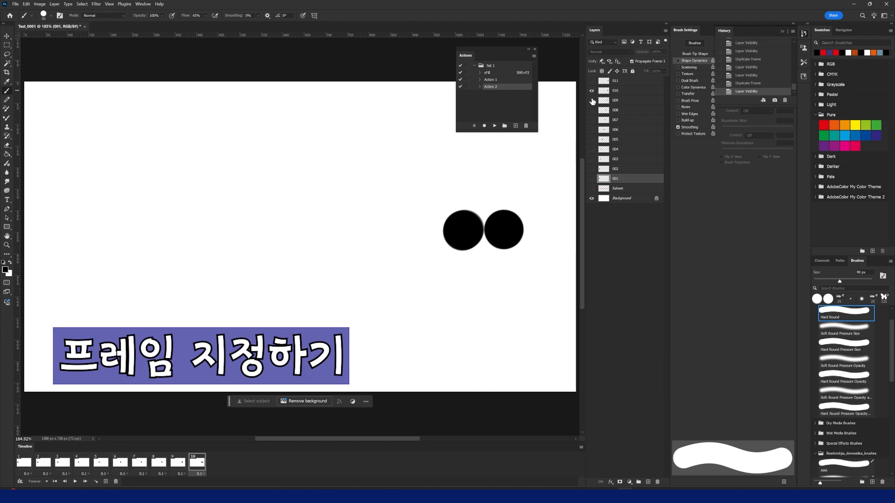
pyautogui.click(591, 100)
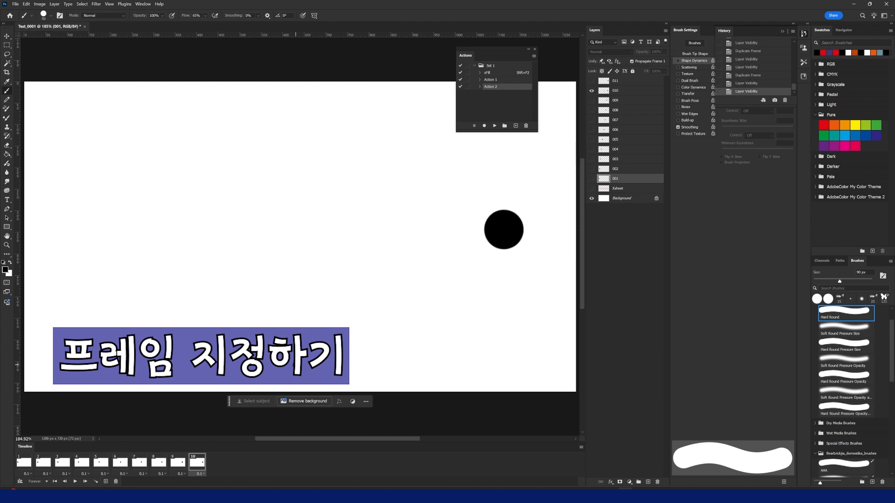
pyautogui.click(106, 482)
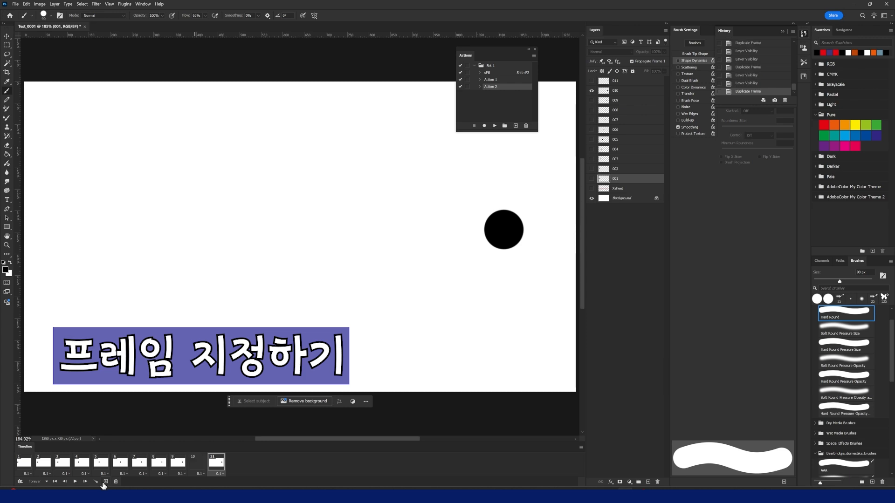
pyautogui.click(591, 80)
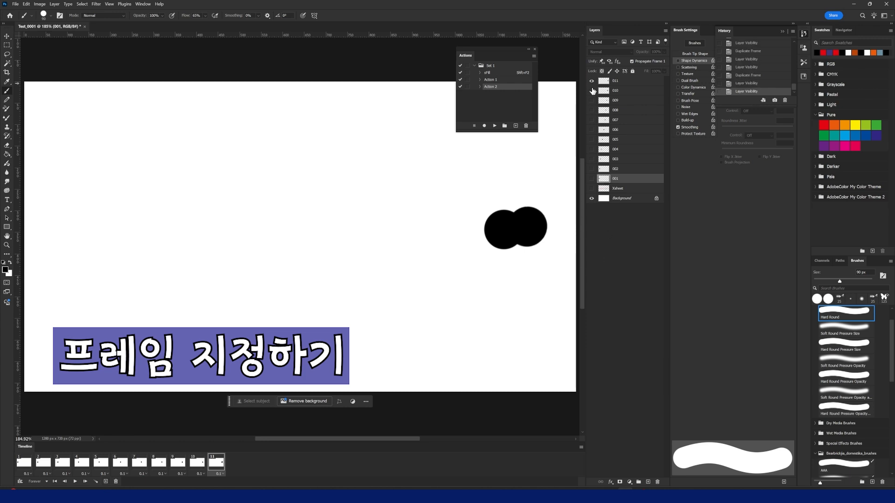
pyautogui.click(592, 90)
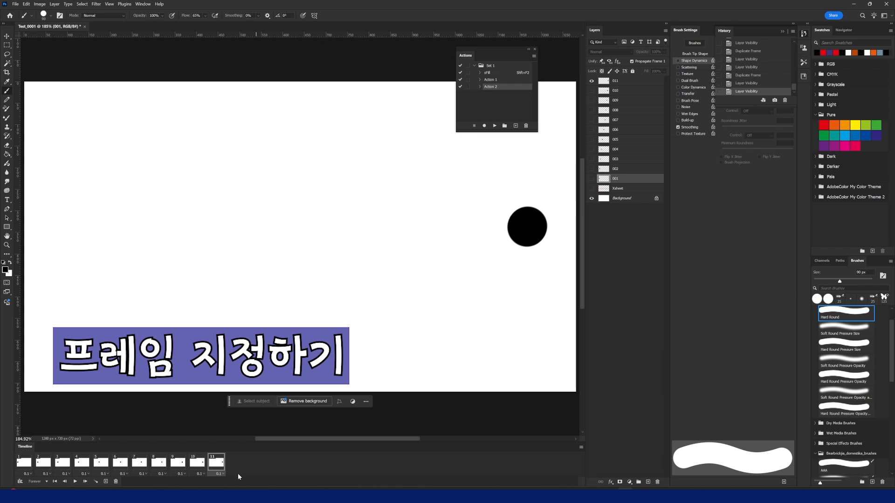
# Preview the animation and set the delay of frames 1 and 11 to 0.2 seconds.
pyautogui.click(73, 482)
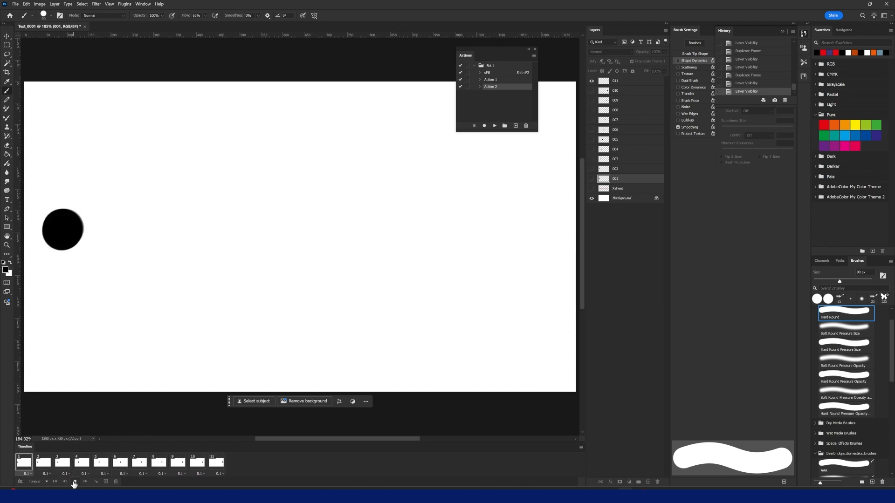
pyautogui.click(75, 482)
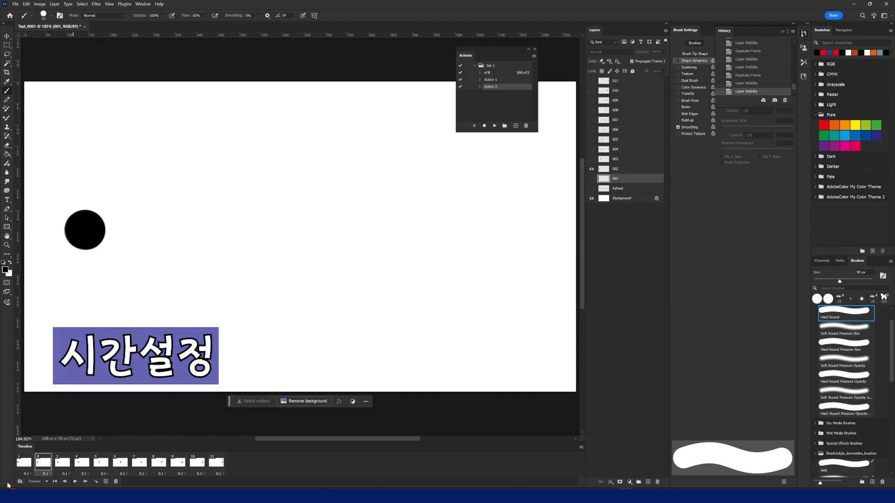
pyautogui.click(29, 474)
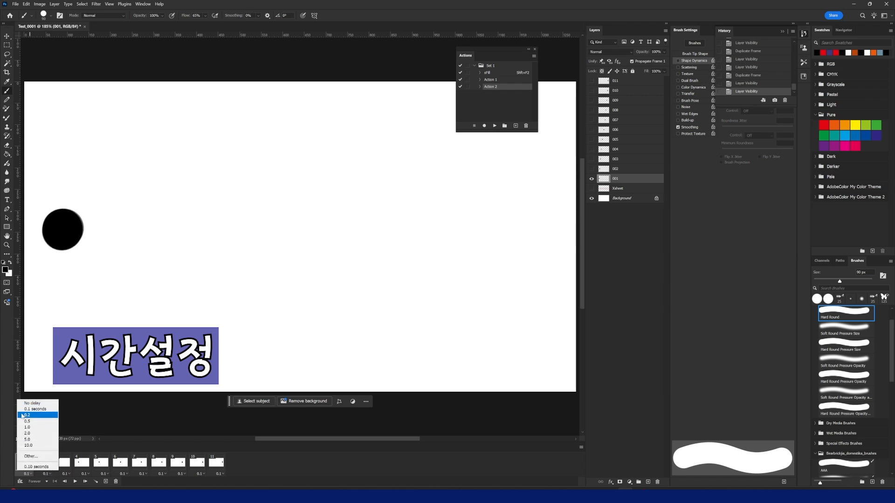
pyautogui.click(24, 416)
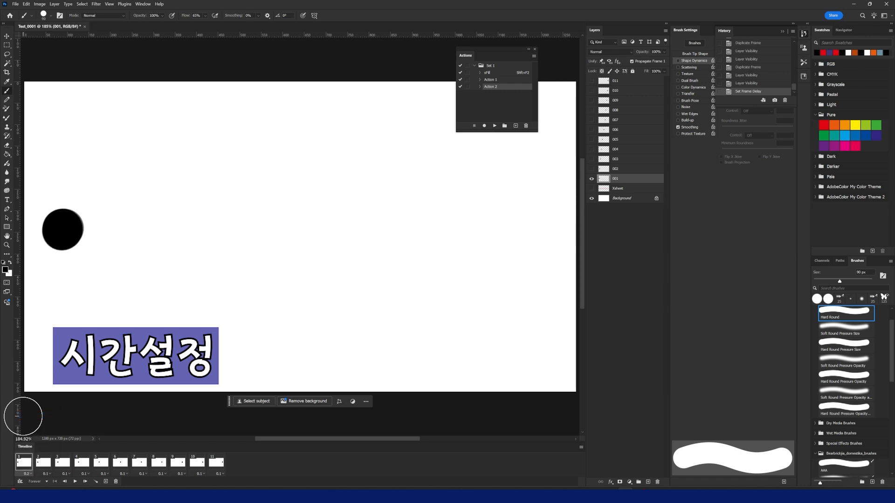
pyautogui.click(223, 473)
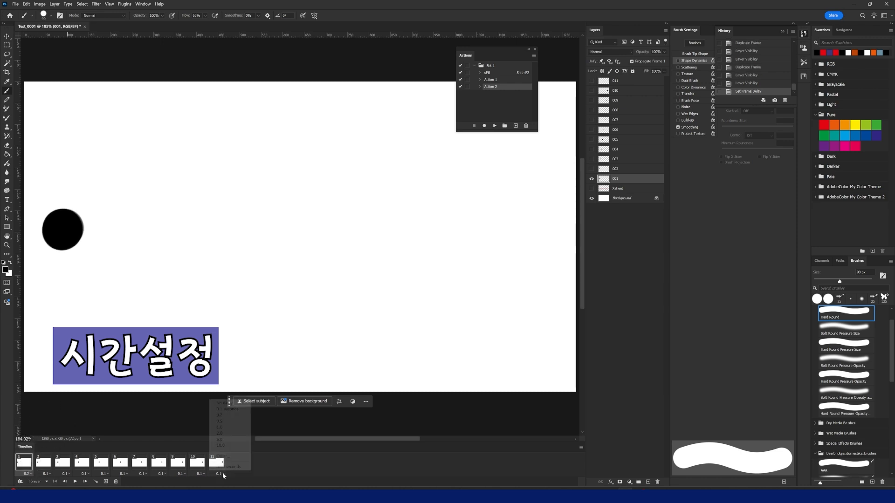
pyautogui.click(218, 415)
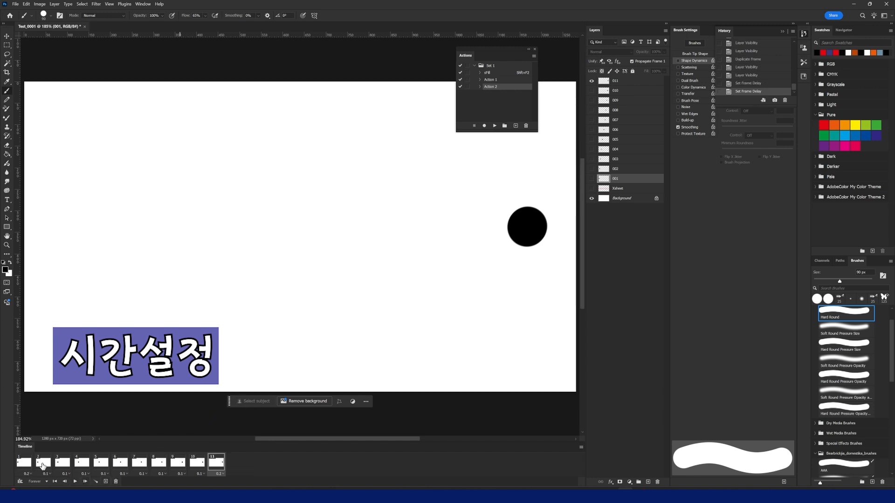
# Play the animation to check the timing and set the delay of frames 1 and 11 to 0.5 seconds.
pyautogui.click(74, 482)
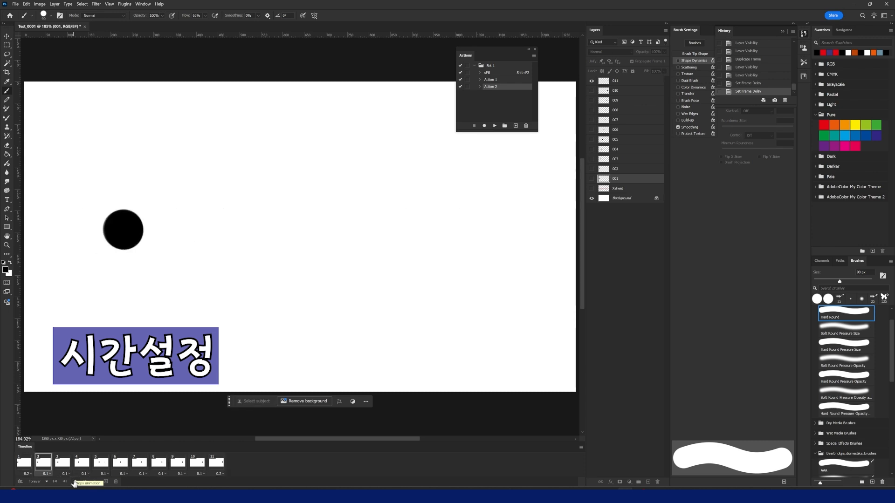
pyautogui.click(74, 482)
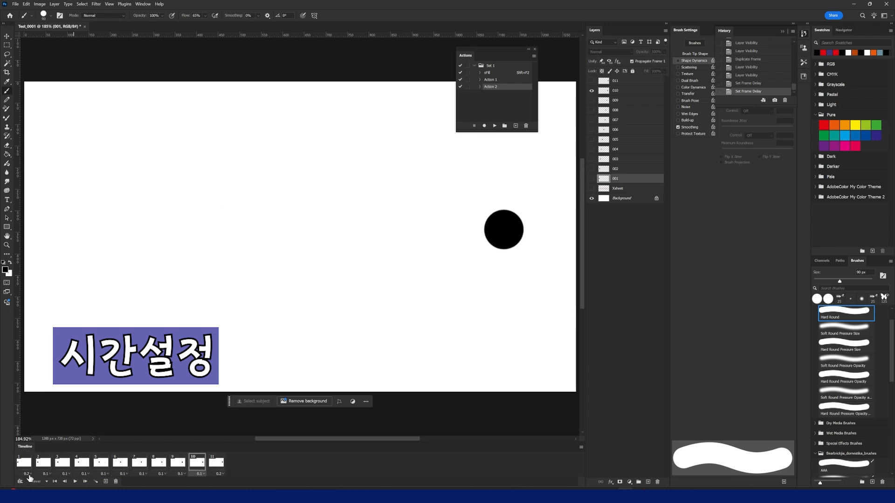
pyautogui.click(27, 474)
pyautogui.click(29, 426)
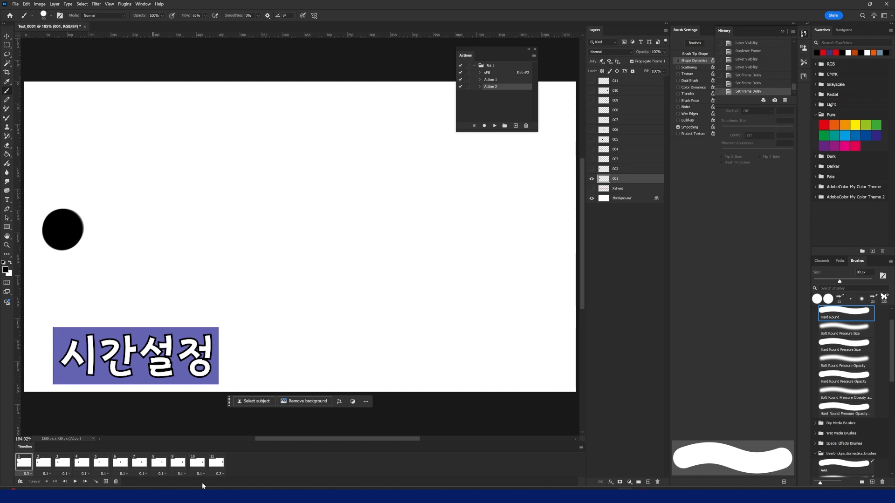
pyautogui.click(222, 473)
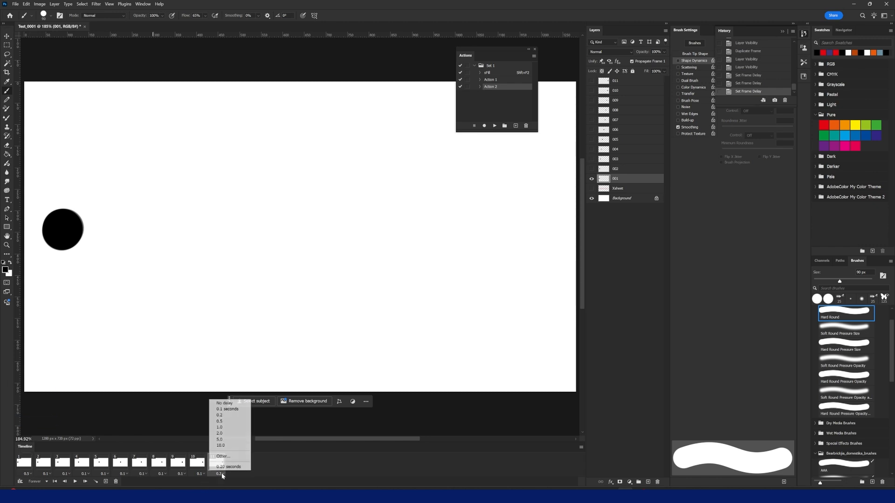
pyautogui.click(217, 422)
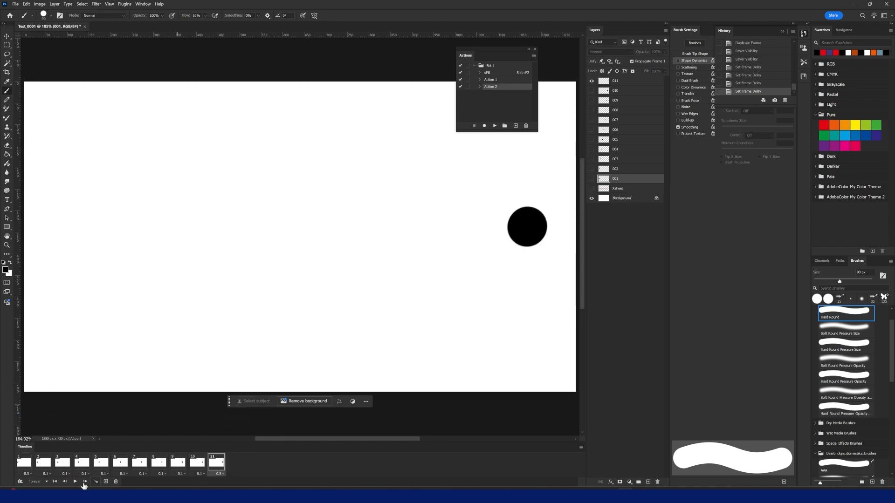
# Try the Once and 3 times looping options, playing the animation with each.
pyautogui.click(47, 481)
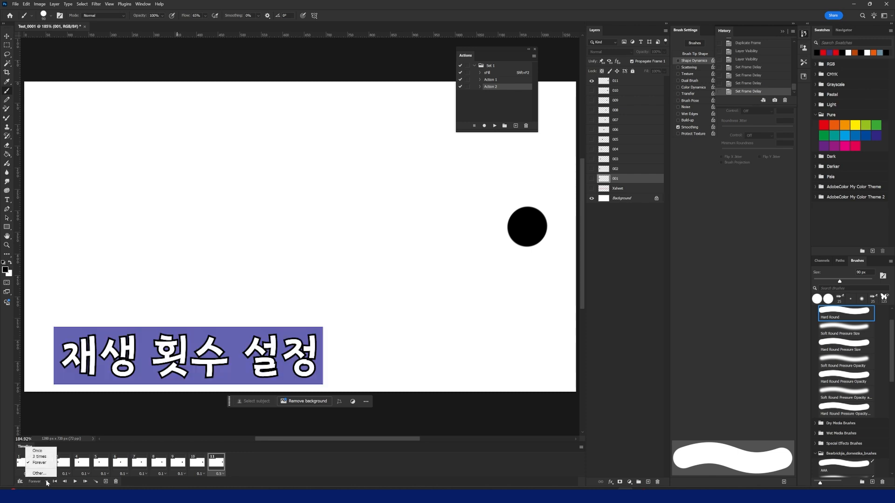
pyautogui.click(41, 451)
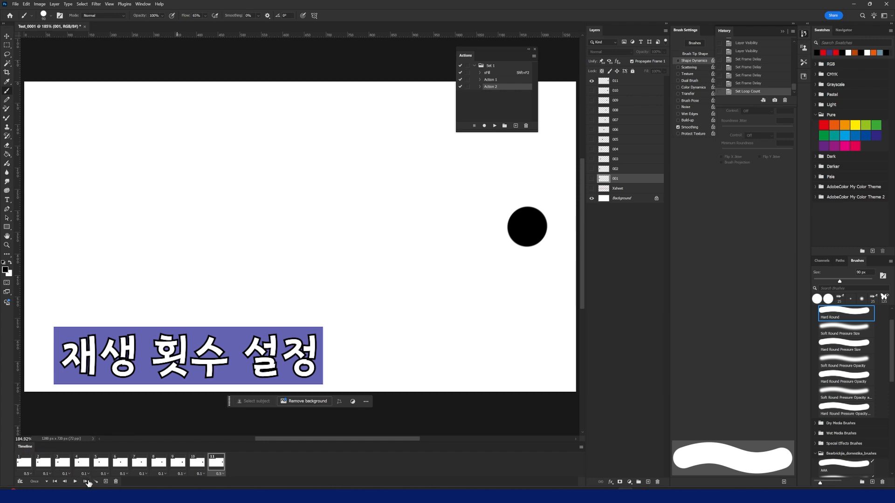
pyautogui.click(74, 482)
pyautogui.click(46, 483)
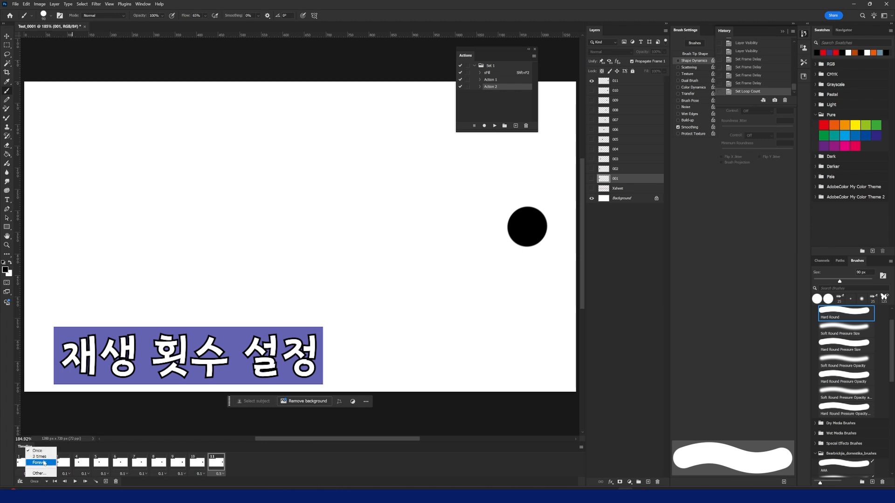
pyautogui.click(43, 461)
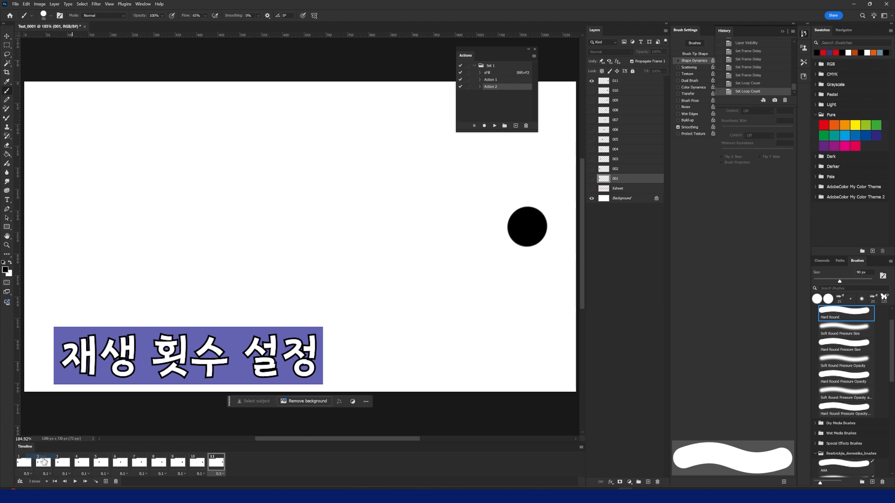
pyautogui.click(76, 482)
# Set the animation's looping to Forever and play it, stopping the playback once checked.
pyautogui.click(46, 482)
pyautogui.click(39, 462)
pyautogui.click(75, 482)
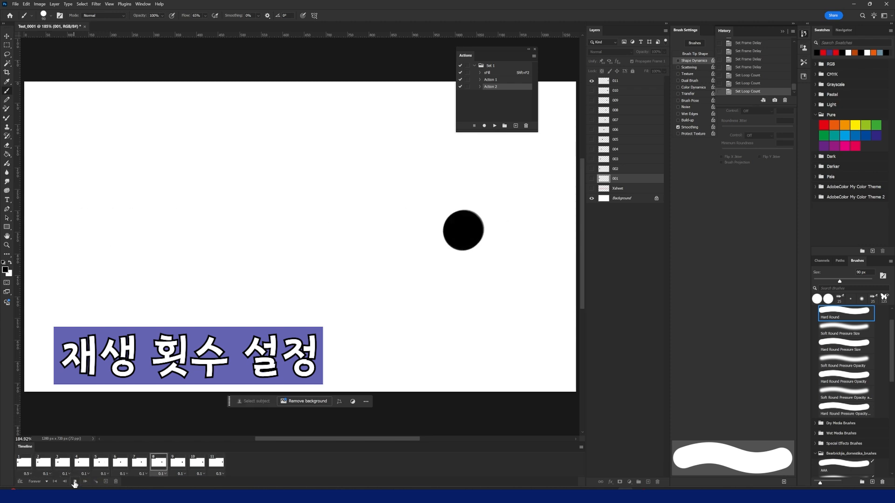
pyautogui.click(75, 482)
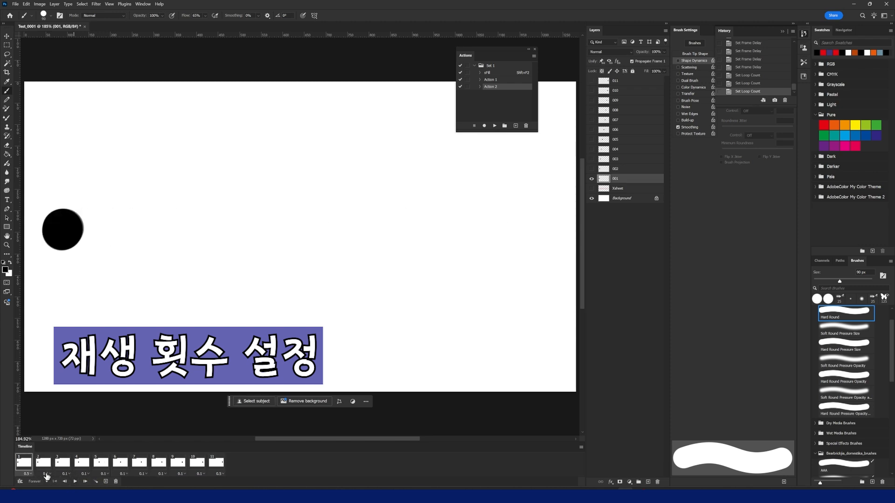
# Select frame 2, keeping its 0.1 second delay, and save the document as Test_0001.psd.
pyautogui.click(47, 473)
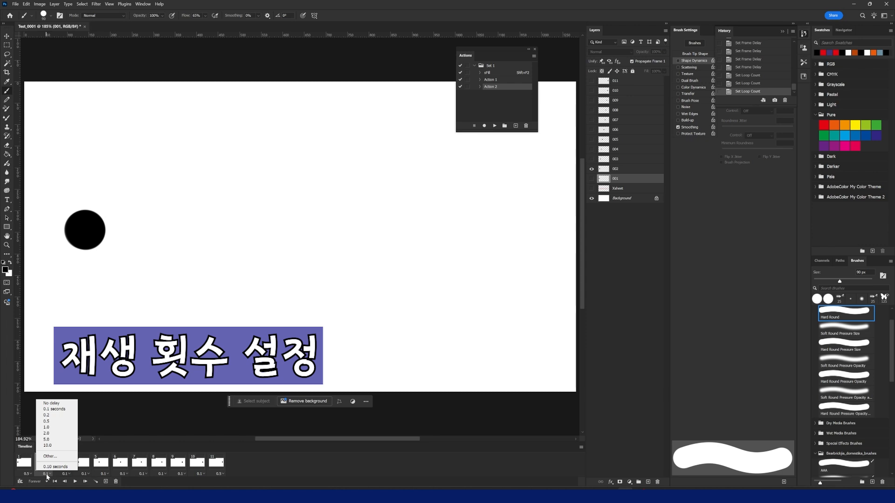
pyautogui.click(282, 468)
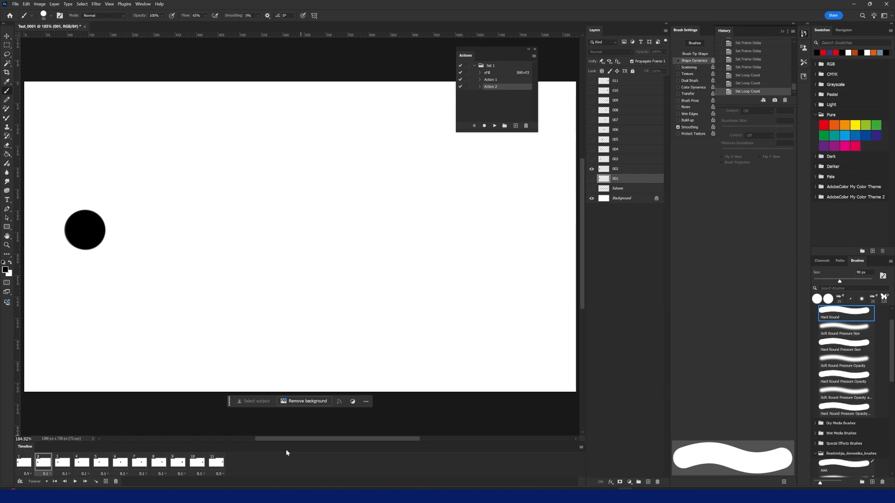
pyautogui.hotkey('ctrl', 's')
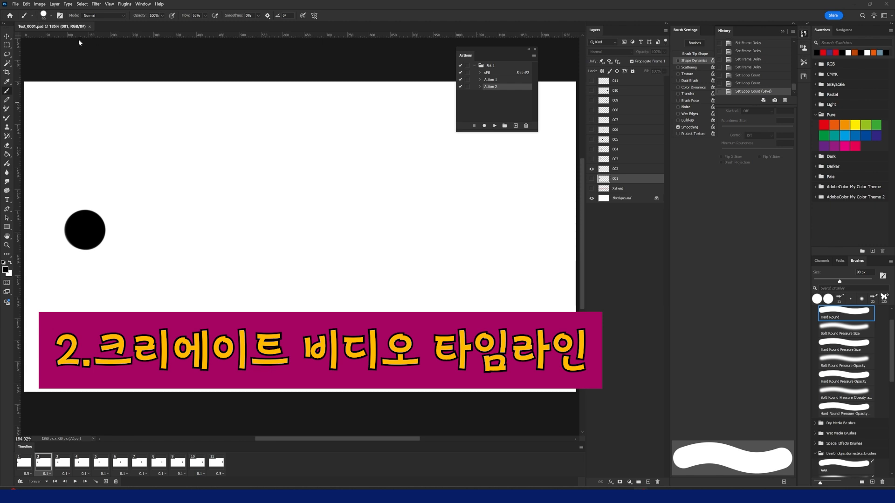
# Create a new 1280 x 720 px document named Test_0002 at 72 ppi with a white background, viewed at 150%.
pyautogui.click(17, 5)
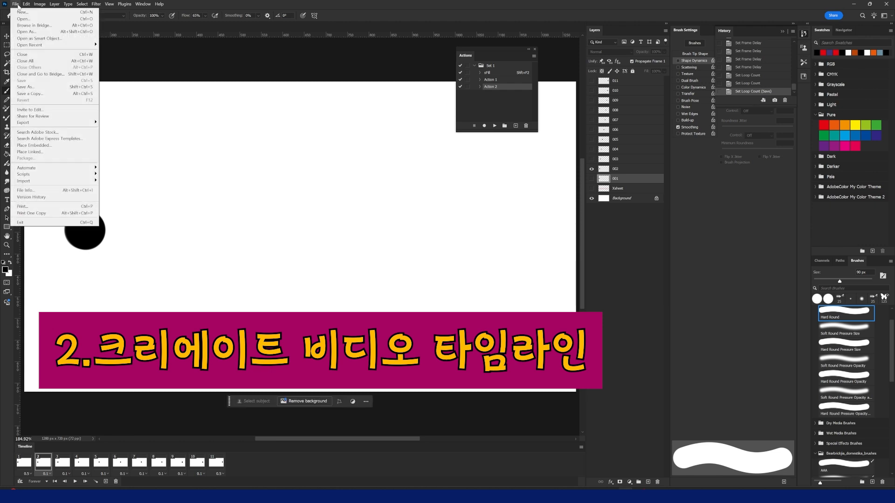
pyautogui.click(22, 12)
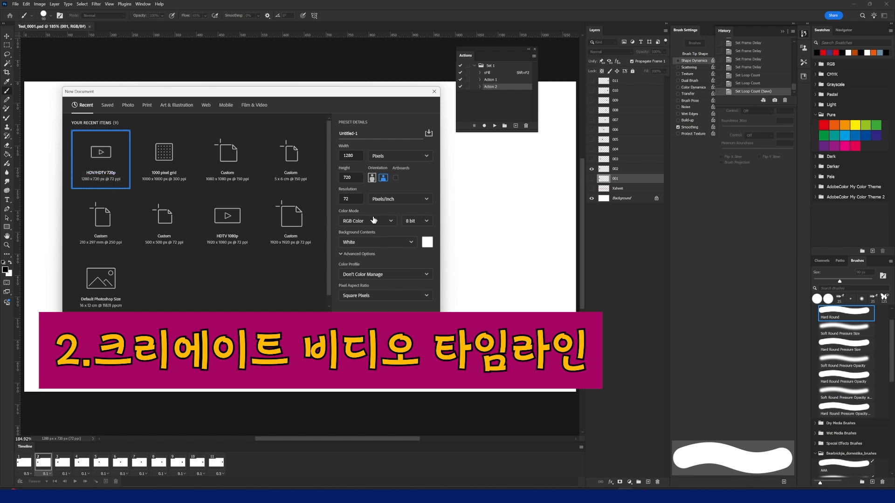
pyautogui.doubleClick(362, 132)
pyautogui.write('Test_0002')
pyautogui.press('Return')
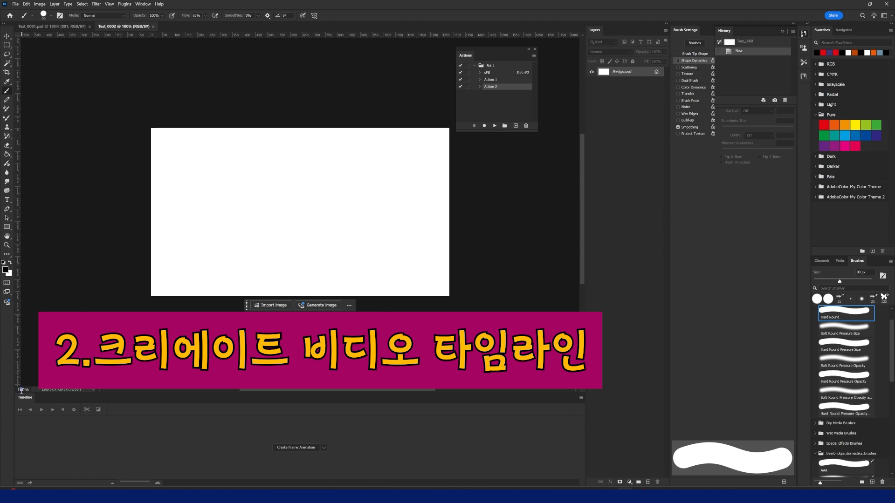
pyautogui.press('Return')
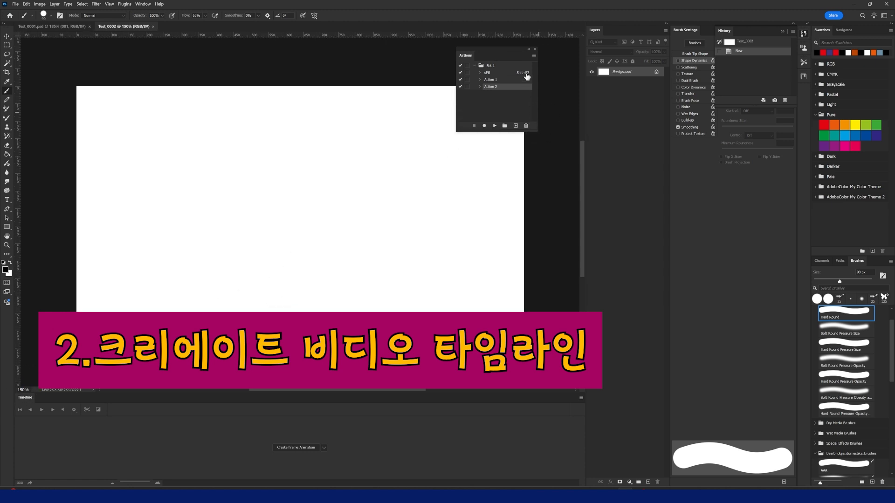
# Move the floating Actions panel towards the canvas's upper-right corner and create a video timeline for the document.
pyautogui.moveTo(507, 53); pyautogui.dragTo(550, 45)
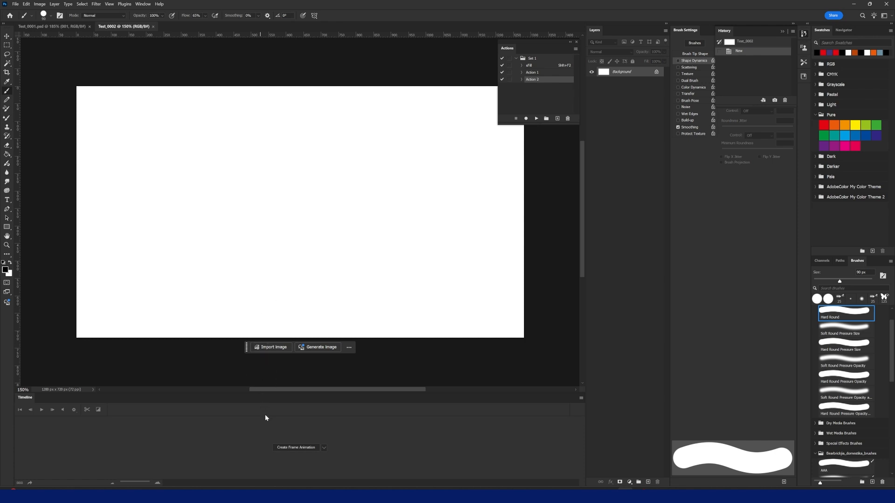
pyautogui.click(323, 450)
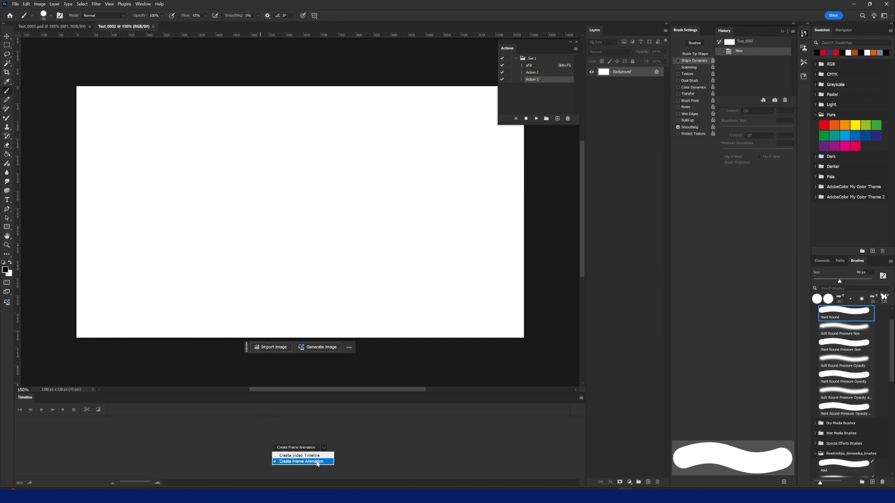
pyautogui.click(314, 457)
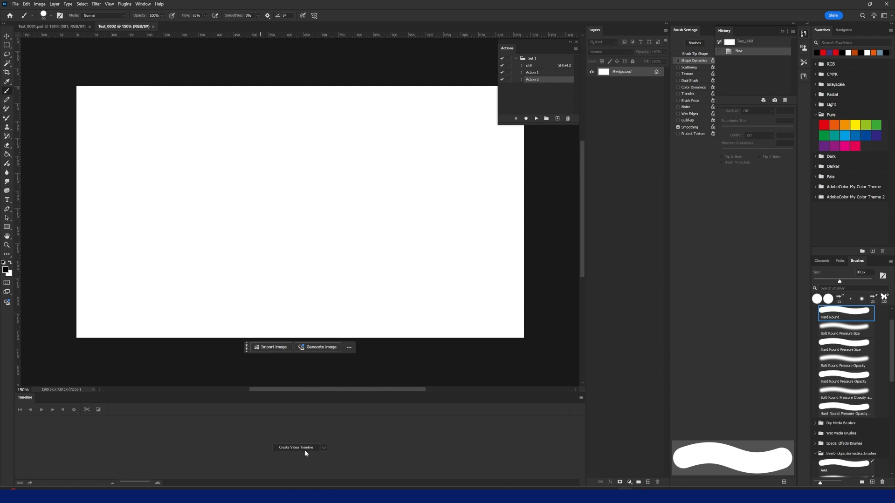
pyautogui.click(298, 449)
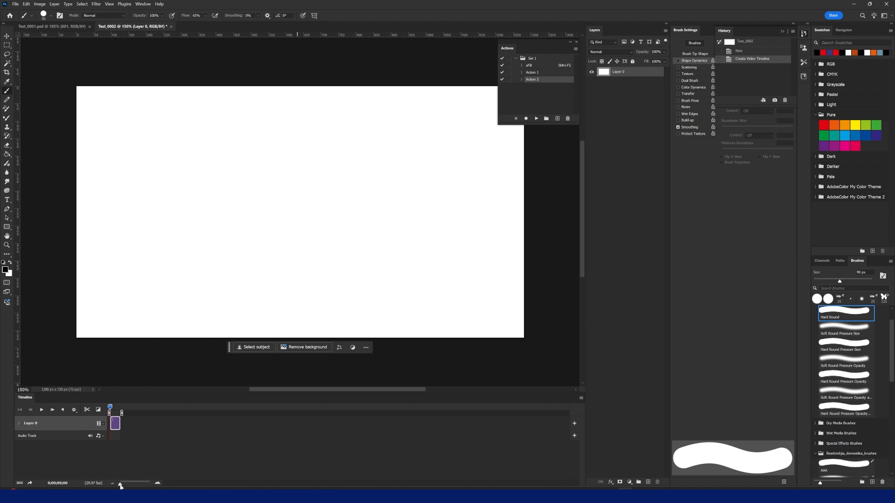
pyautogui.moveTo(120, 485); pyautogui.dragTo(130, 486)
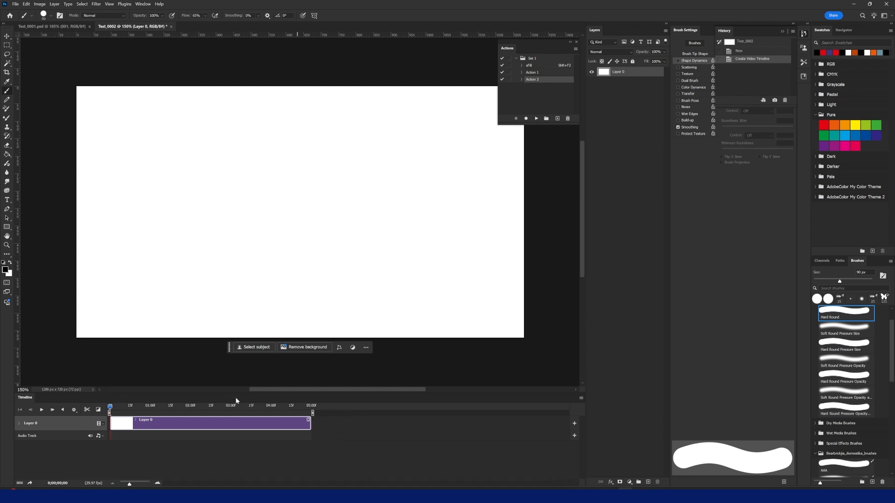
# Set the timeline frame rate to 18 fps.
pyautogui.click(581, 399)
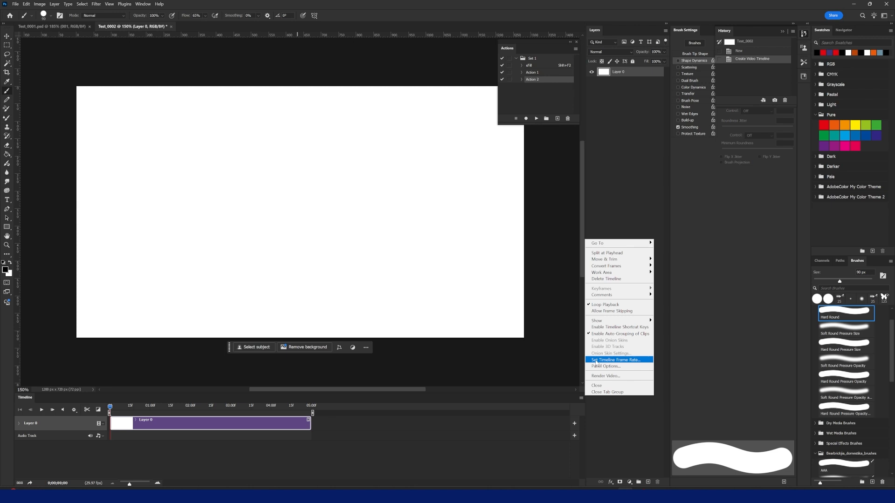
pyautogui.click(596, 362)
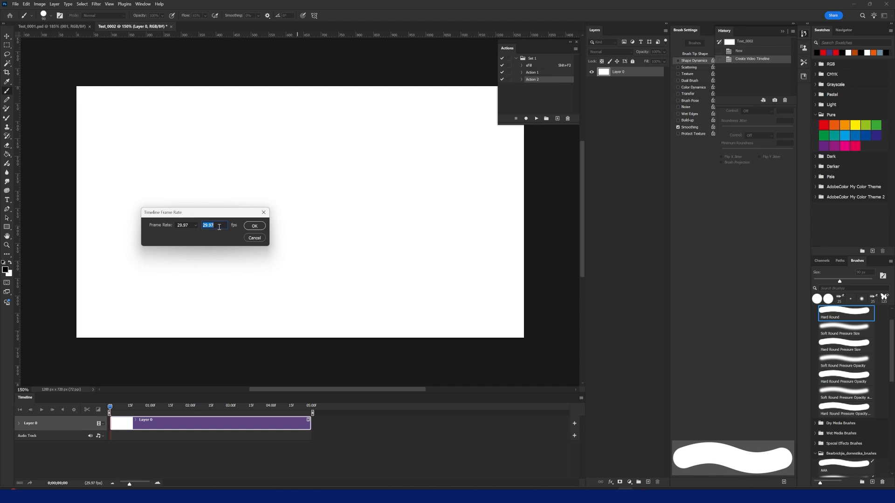
pyautogui.write('18')
pyautogui.click(255, 225)
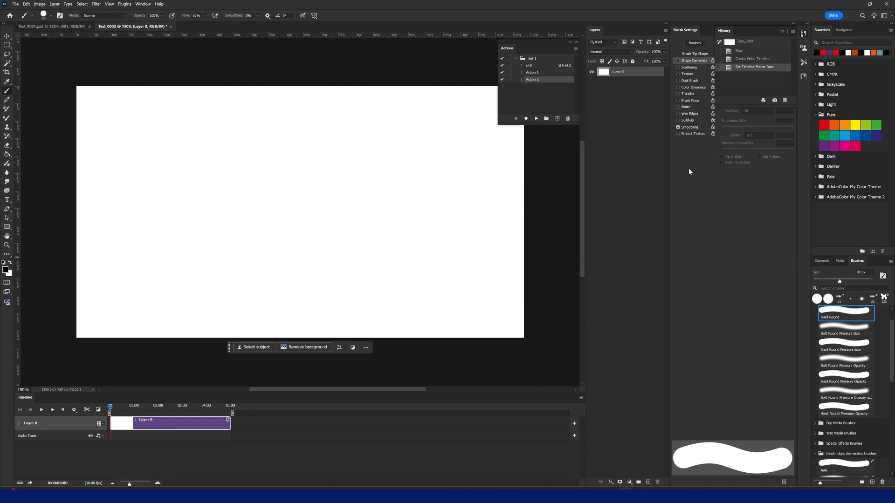
# Add a new empty layer above Layer 0.
pyautogui.click(618, 105)
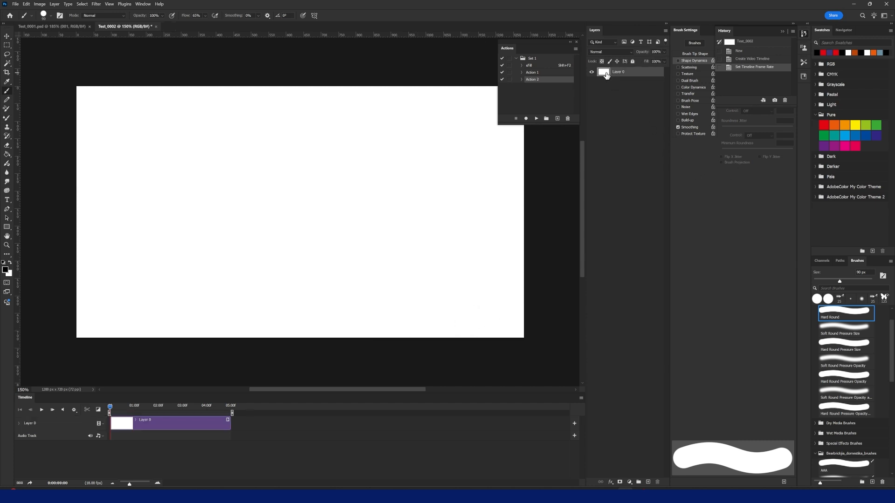
pyautogui.click(605, 73)
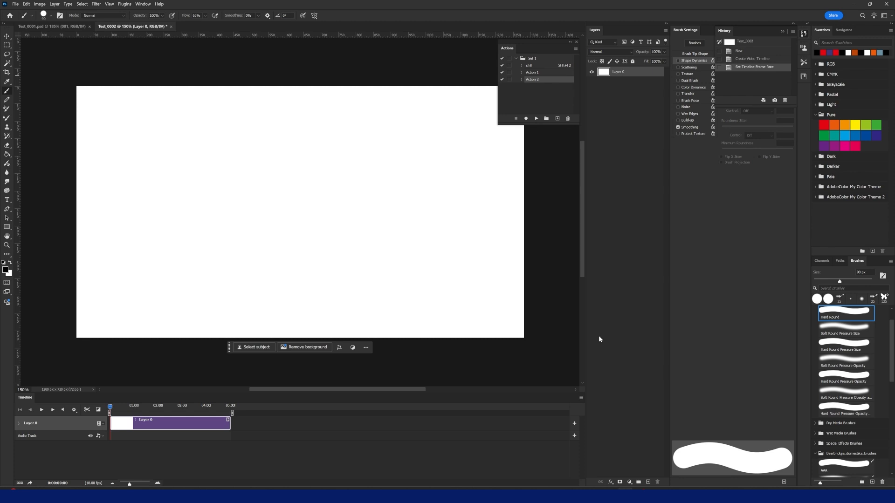
pyautogui.click(647, 482)
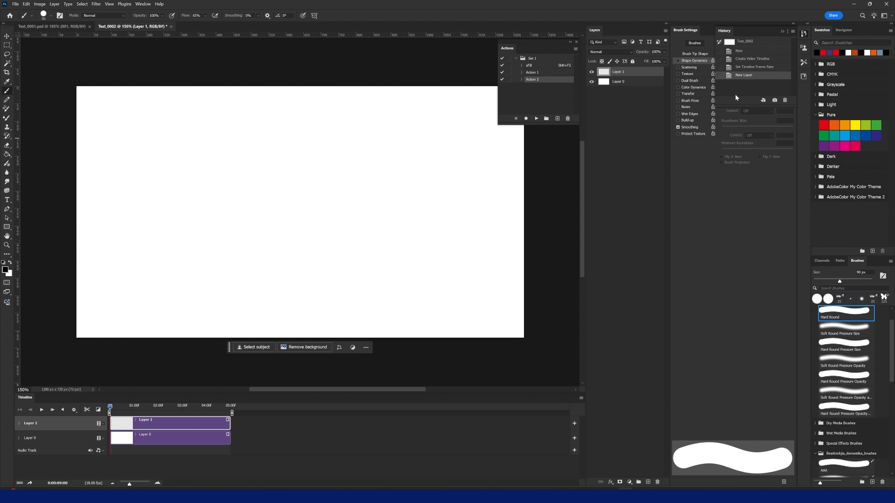
# Set the brush to red at 10 px and undo the new layer, keeping only Layer 0.
pyautogui.click(822, 52)
pyautogui.press('[')
pyautogui.press('[')
pyautogui.press('[')
pyautogui.press('[')
pyautogui.press('[')
pyautogui.press('[')
pyautogui.press('[')
pyautogui.press('[')
pyautogui.press('[')
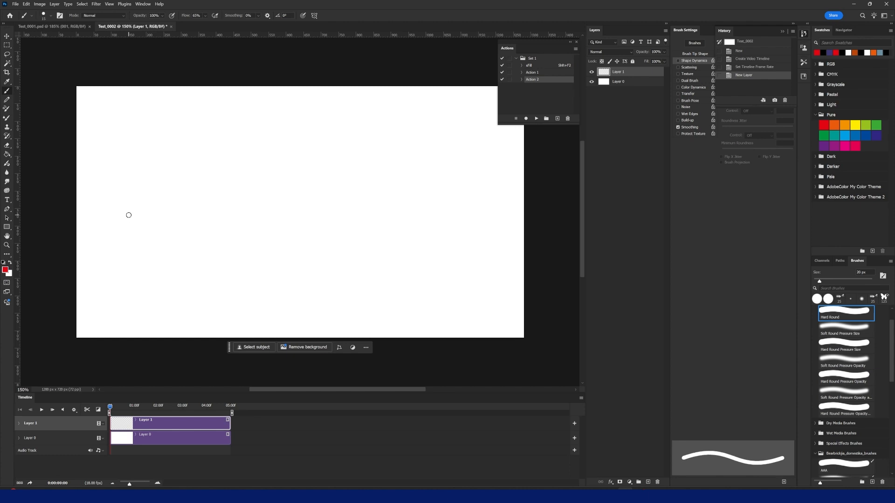
pyautogui.hotkey('ctrl', 'z')
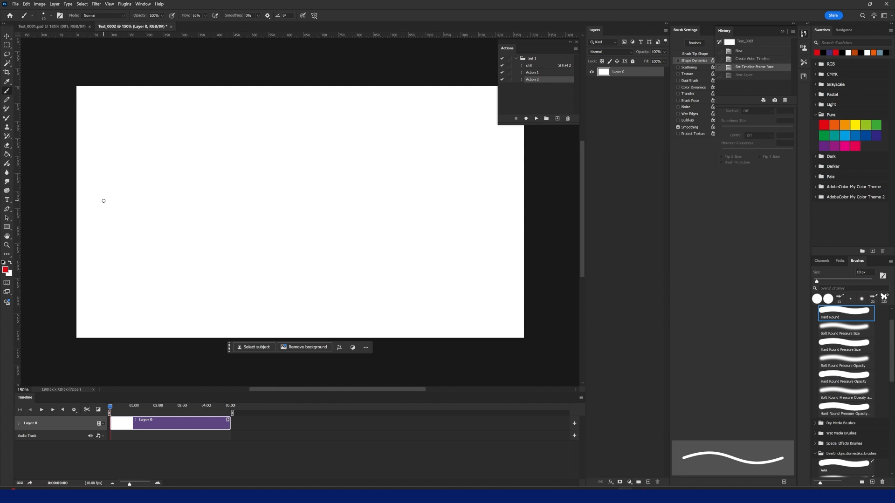
# Paint a straight red horizontal line across the middle of Layer 0 with a short vertical mark at each end.
pyautogui.moveTo(103, 201)
pyautogui.mouseDown()
pyautogui.moveTo(103, 212)
pyautogui.moveTo(491, 213)
pyautogui.mouseUp()
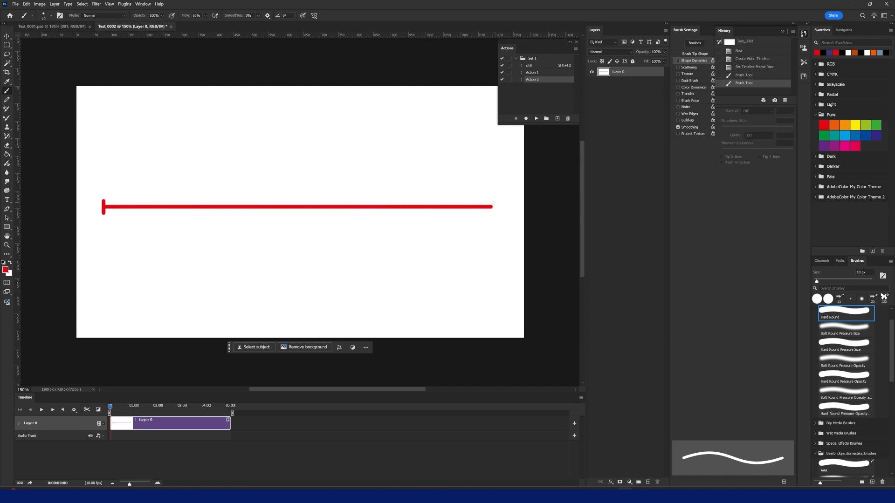
pyautogui.moveTo(492, 206); pyautogui.dragTo(491, 199)
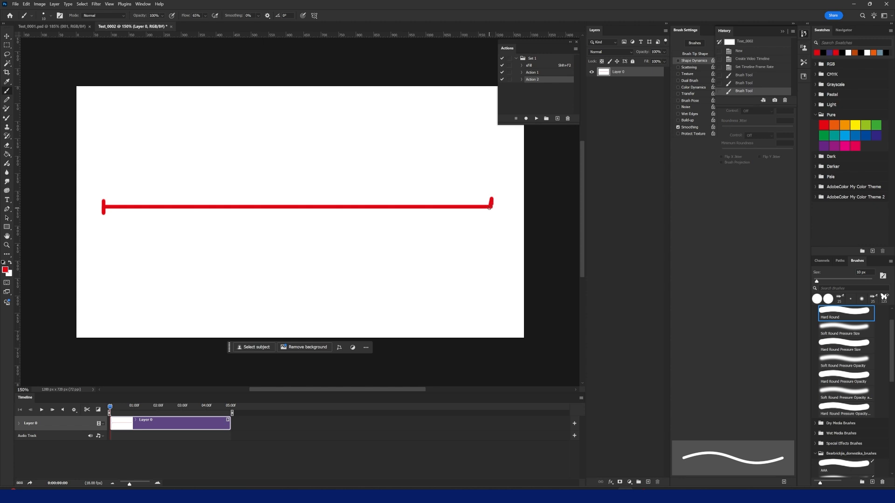
pyautogui.hotkey('ctrl', 'z')
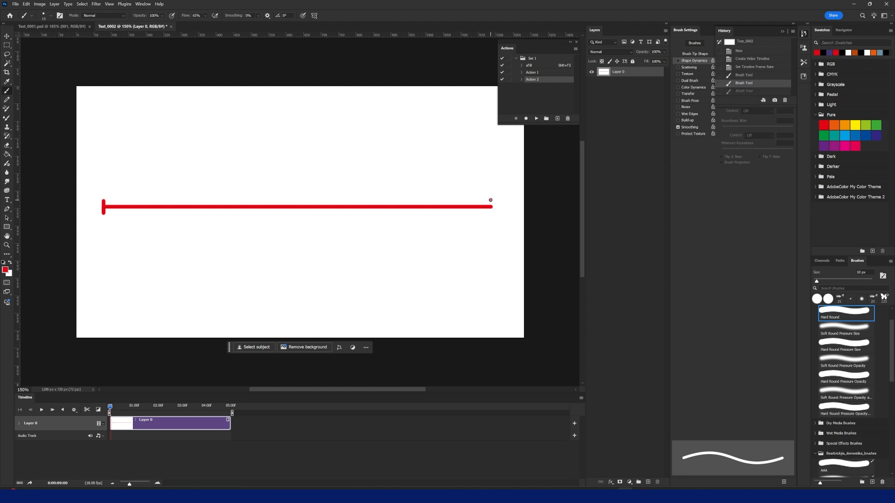
pyautogui.moveTo(490, 201); pyautogui.dragTo(491, 216)
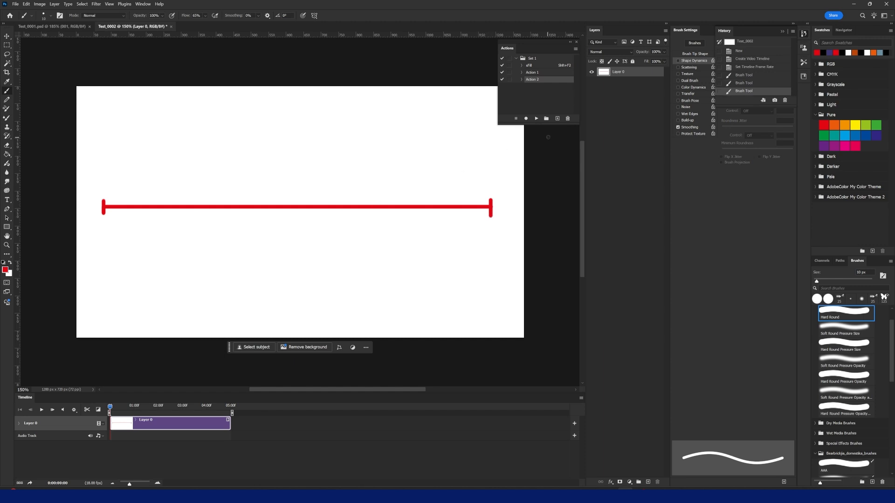
# Paint short light-blue tick marks along the red line, spaced wider towards the middle and closer together towards both ends.
pyautogui.click(845, 135)
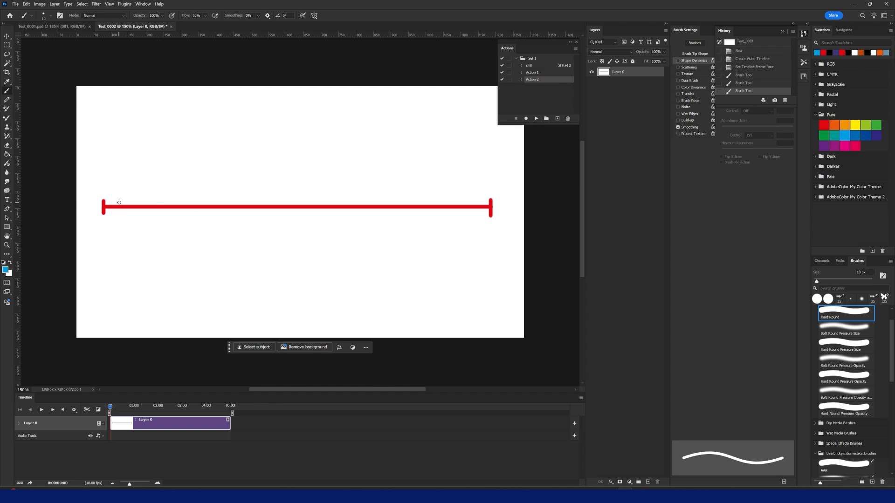
pyautogui.moveTo(119, 202); pyautogui.dragTo(120, 208)
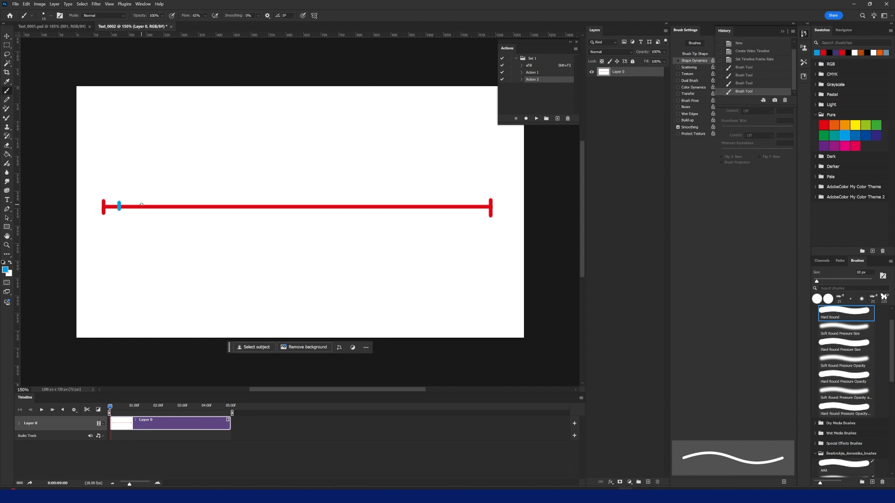
pyautogui.keyDown('shift'); pyautogui.click(141, 204); pyautogui.keyUp('shift')
pyautogui.hotkey('ctrl', 'z')
pyautogui.moveTo(140, 202)
pyautogui.mouseDown()
pyautogui.moveTo(196, 203)
pyautogui.moveTo(232, 210)
pyautogui.mouseUp()
pyautogui.keyDown('shift'); pyautogui.click(196, 203); pyautogui.keyUp('shift')
pyautogui.hotkey('ctrl', 'z')
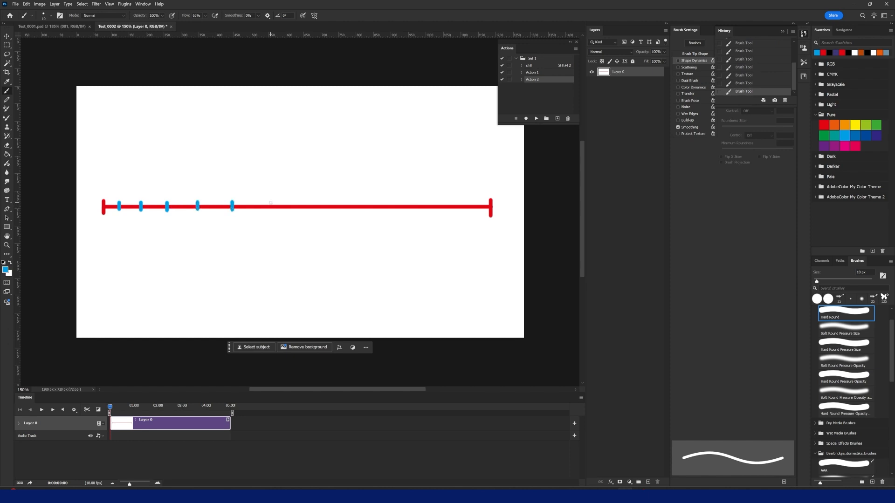
pyautogui.keyDown('shift'); pyautogui.click(271, 201); pyautogui.keyUp('shift')
pyautogui.hotkey('ctrl', 'z')
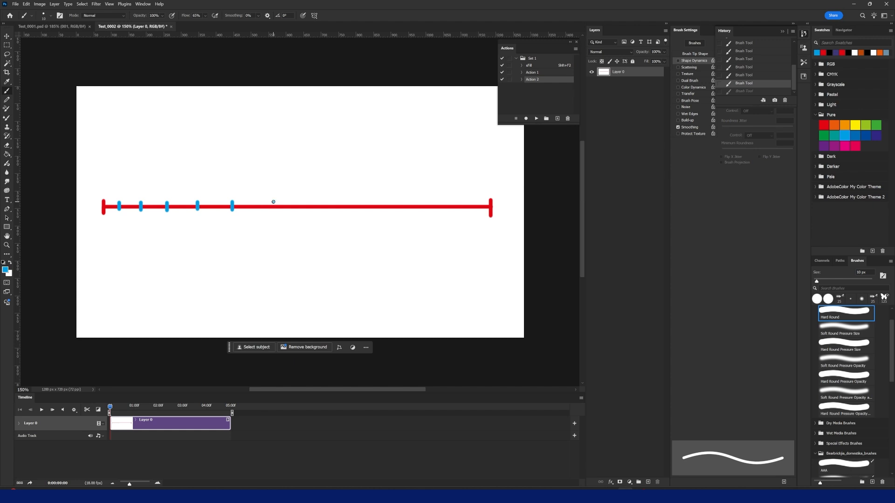
pyautogui.moveTo(273, 202)
pyautogui.mouseDown()
pyautogui.moveTo(273, 212)
pyautogui.moveTo(422, 208)
pyautogui.mouseUp()
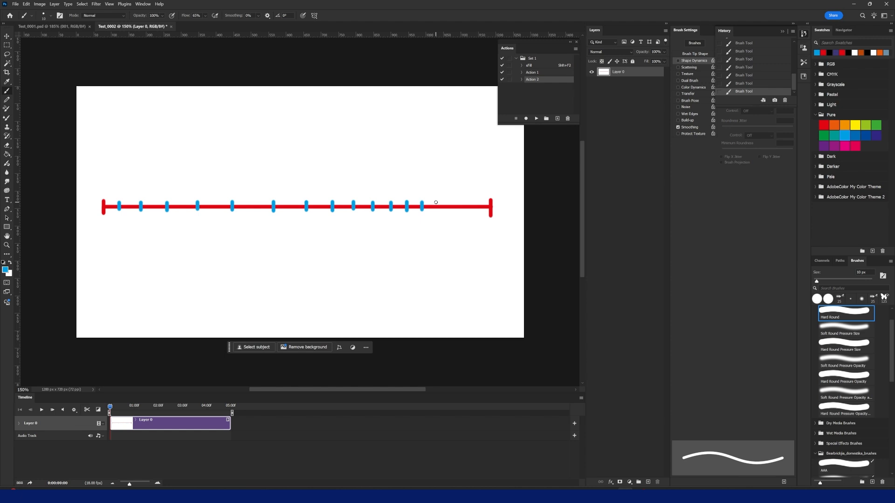
pyautogui.moveTo(436, 202); pyautogui.dragTo(449, 208)
pyautogui.hotkey('ctrl', 'z')
pyautogui.moveTo(462, 202); pyautogui.dragTo(462, 211)
# Shift the blue ticks near the line's right end closer to the end mark using rectangular selections, fill the gap evenly, and deselect.
pyautogui.press('m')
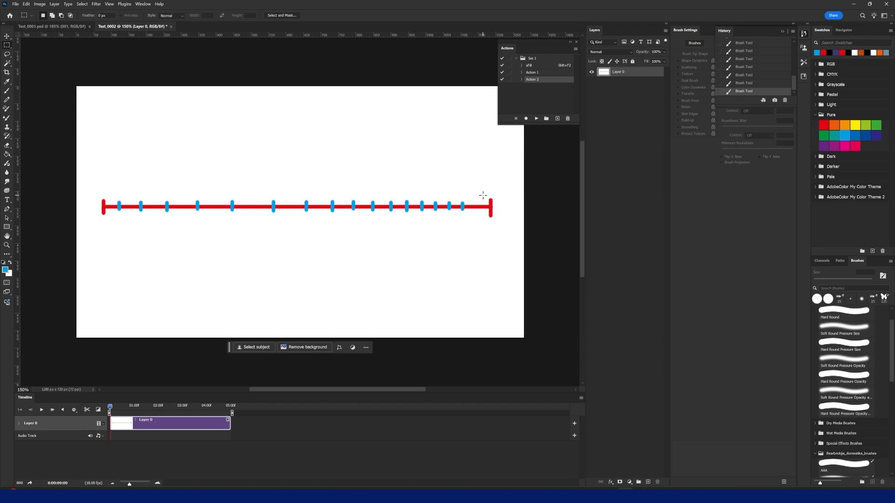
pyautogui.moveTo(475, 192); pyautogui.dragTo(408, 233)
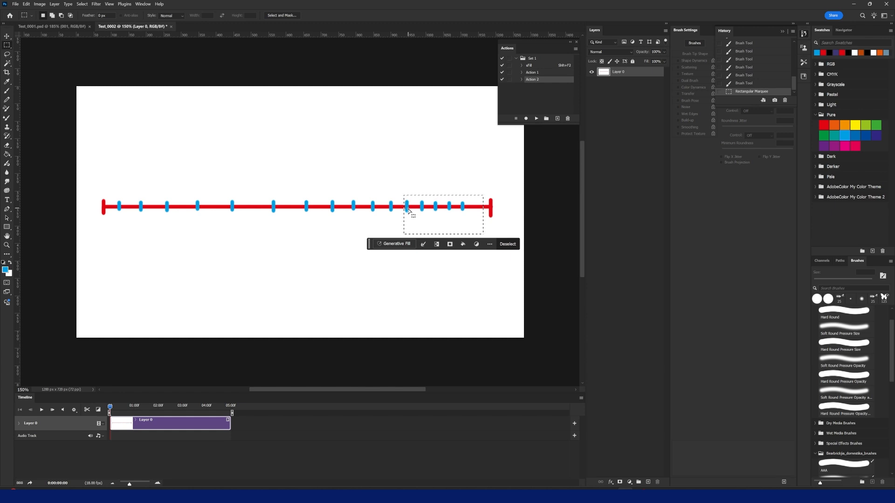
pyautogui.moveTo(401, 195); pyautogui.dragTo(437, 210)
pyautogui.hotkey('ctrl', 'z')
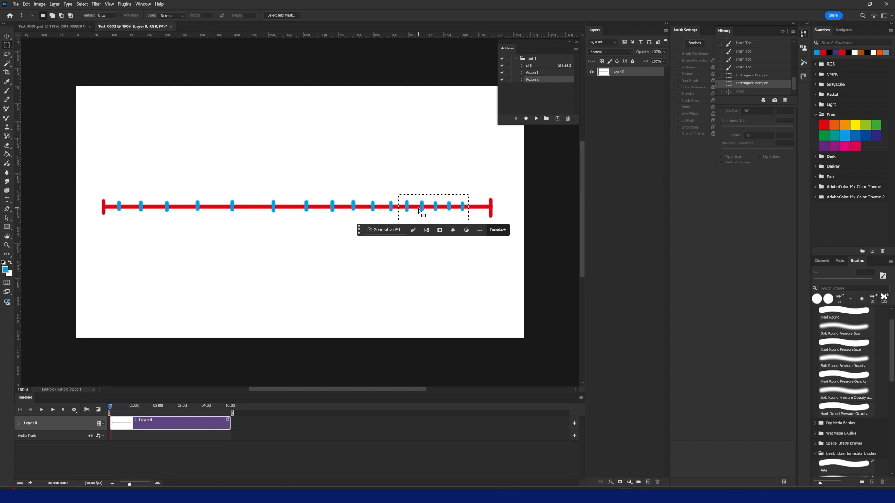
pyautogui.moveTo(409, 209)
pyautogui.mouseDown()
pyautogui.moveTo(423, 210)
pyautogui.moveTo(403, 219)
pyautogui.moveTo(405, 209)
pyautogui.moveTo(374, 204)
pyautogui.moveTo(385, 223)
pyautogui.moveTo(376, 212)
pyautogui.mouseUp()
pyautogui.hotkey('ctrl', 'd')
pyautogui.hotkey('ctrl', 'd')
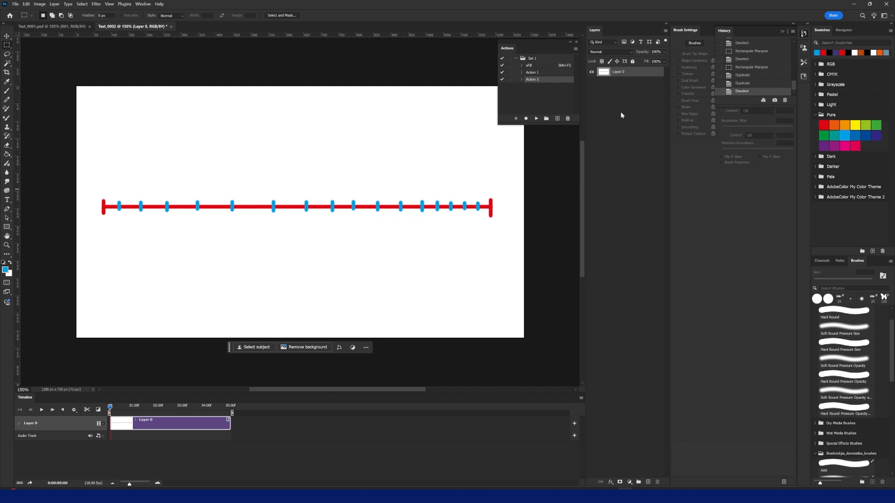
# Add a new layer, place it below Layer 0 and fill it with white.
pyautogui.click(648, 482)
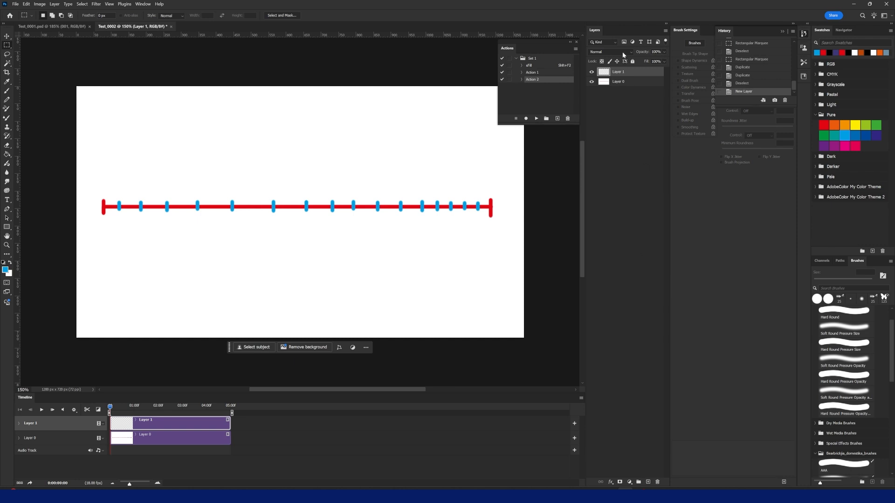
pyautogui.moveTo(616, 74); pyautogui.dragTo(616, 91)
pyautogui.hotkey('shift', 'F2')
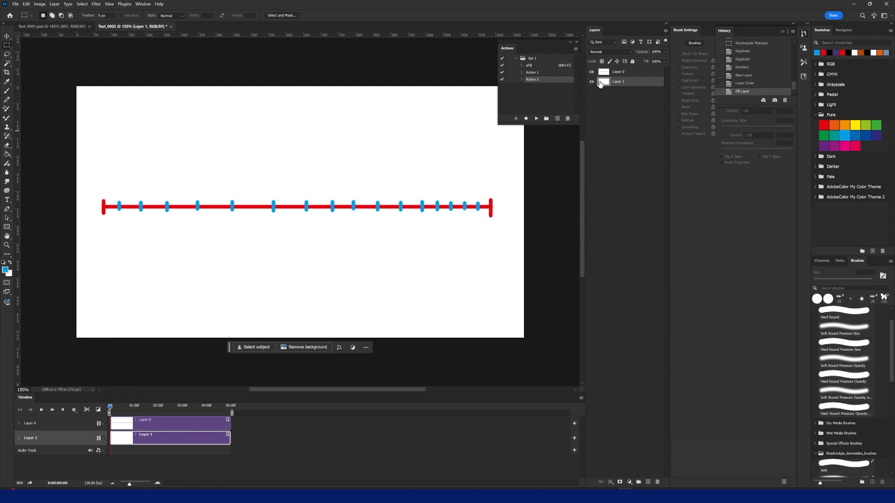
# Rename the white layer bg and the chart layer Xsheet, leaving Xsheet selected.
pyautogui.doubleClick(618, 82)
pyautogui.write('bg')
pyautogui.doubleClick(618, 72)
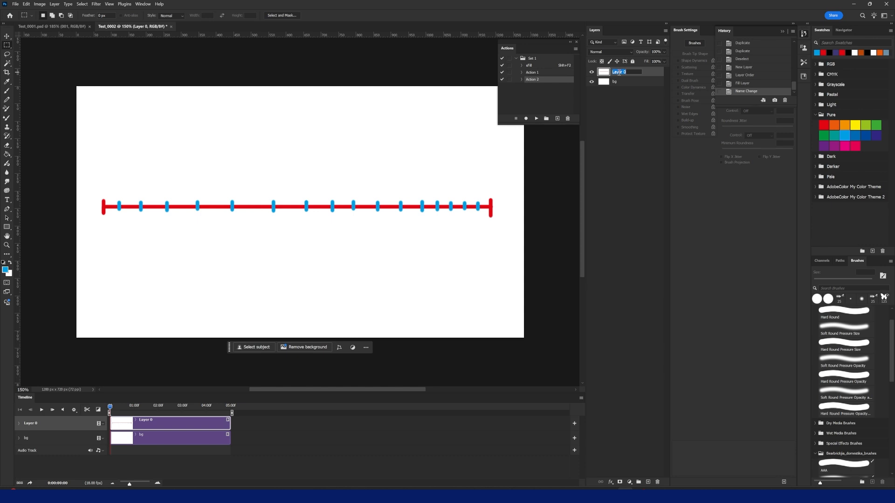
pyautogui.write('X')
pyautogui.write('a')
pyautogui.write('h')
pyautogui.write('eet')
pyautogui.click(617, 108)
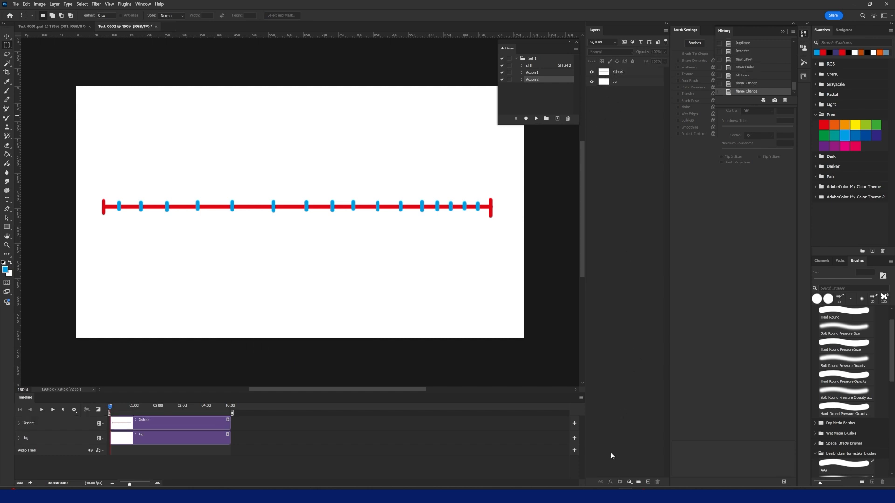
pyautogui.click(611, 74)
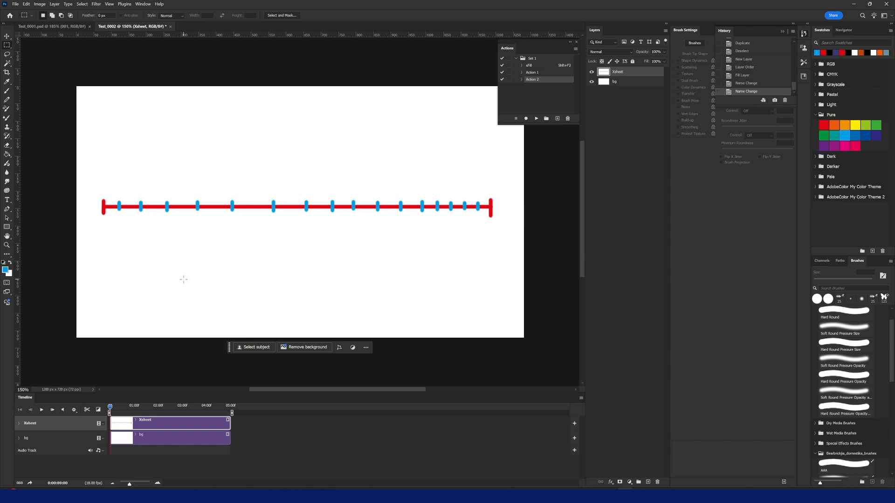
# Add a new blank video layer above the Xsheet layer.
pyautogui.click(54, 4)
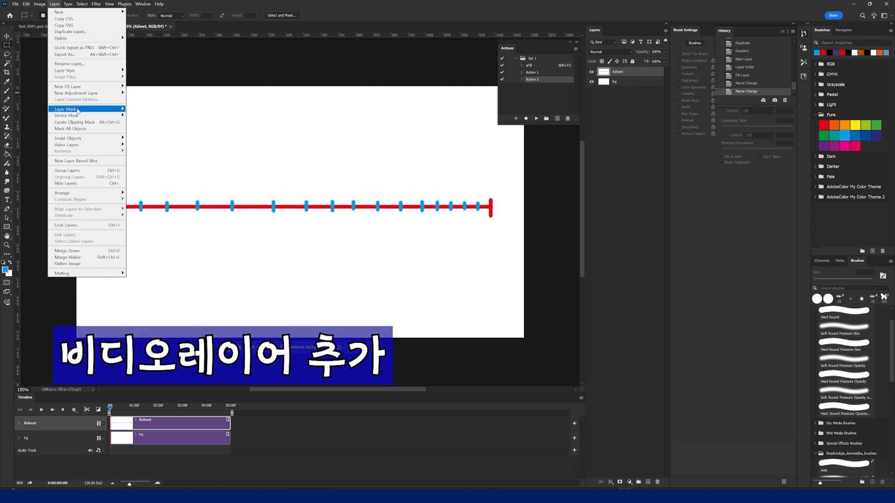
pyautogui.moveTo(77, 148)
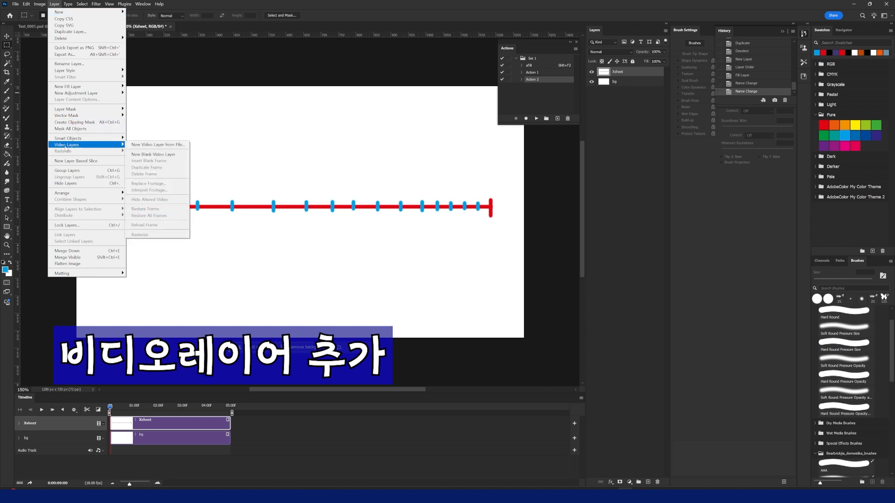
pyautogui.click(139, 156)
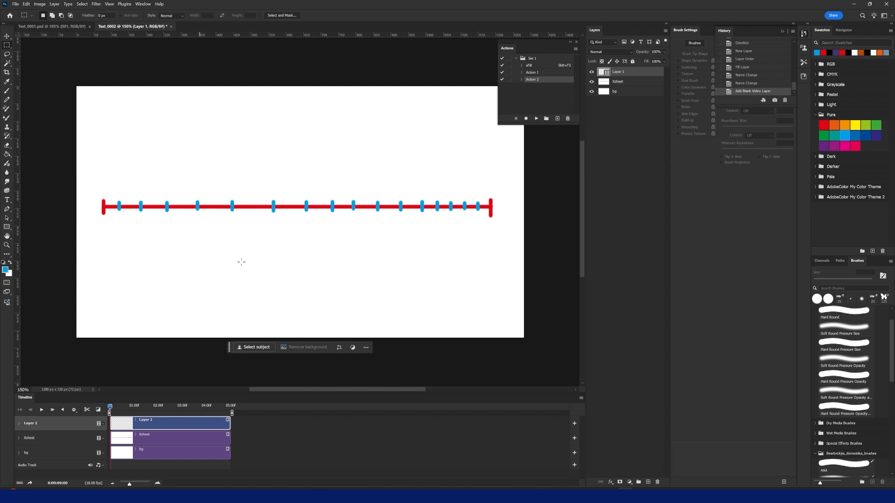
# With a black 60 px Hard Round brush, paint a solid ball over the red line's left end mark on the first frame.
pyautogui.click(4, 263)
pyautogui.click(6, 91)
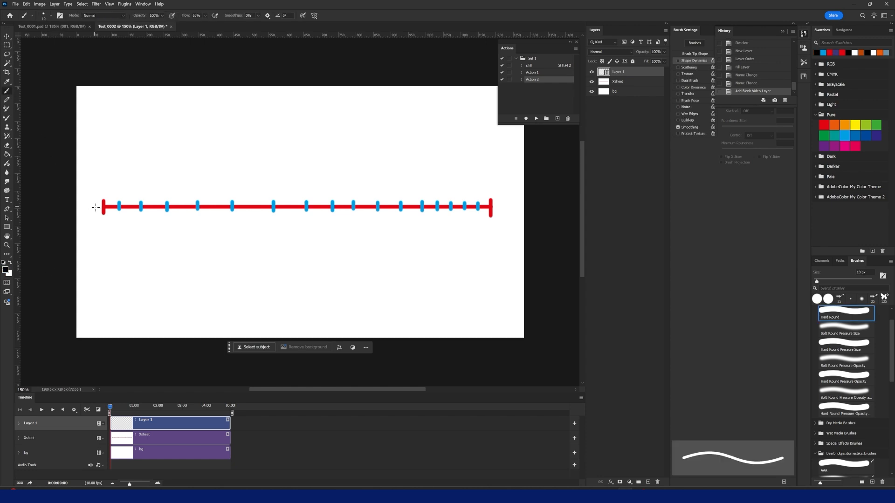
pyautogui.press(']')
pyautogui.press(']')
pyautogui.press(']')
pyautogui.press(']')
pyautogui.press(']')
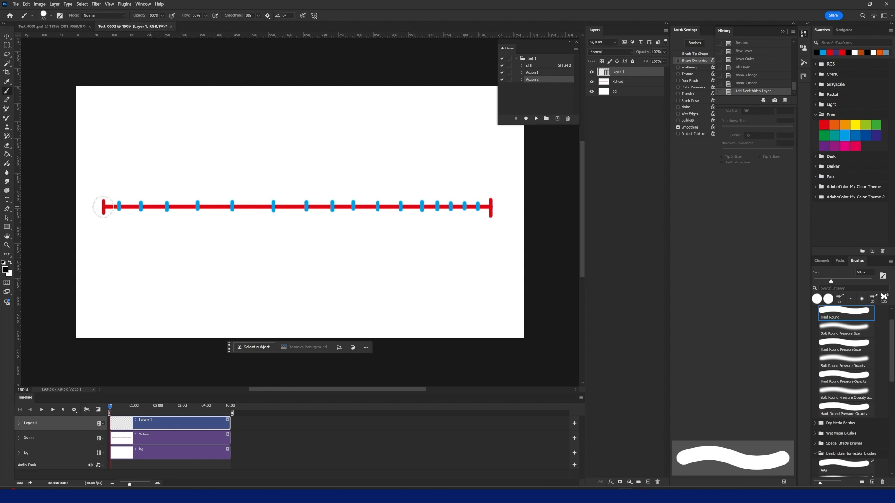
pyautogui.click(103, 206)
pyautogui.click(103, 207)
pyautogui.click(104, 206)
pyautogui.click(103, 205)
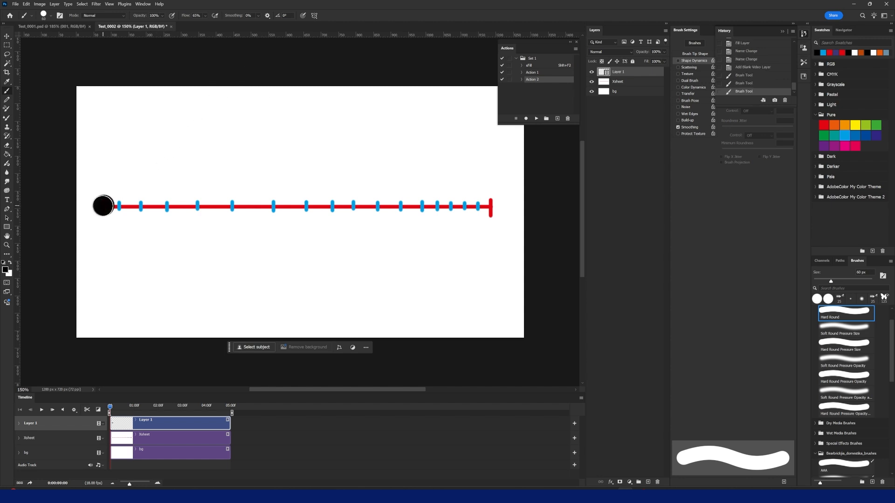
pyautogui.click(103, 205)
# Enlarge the timeline scale, advance to frame 01 and expand the Layer 1 track's properties.
pyautogui.moveTo(129, 486); pyautogui.dragTo(135, 486)
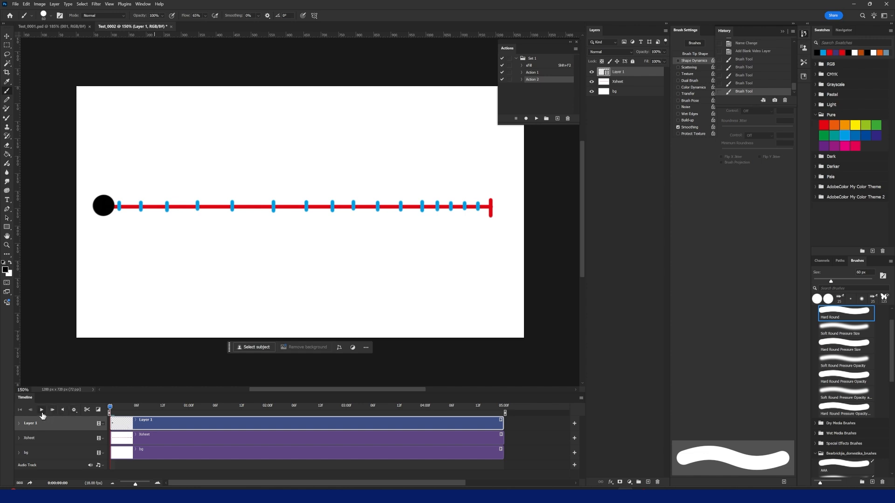
pyautogui.click(52, 411)
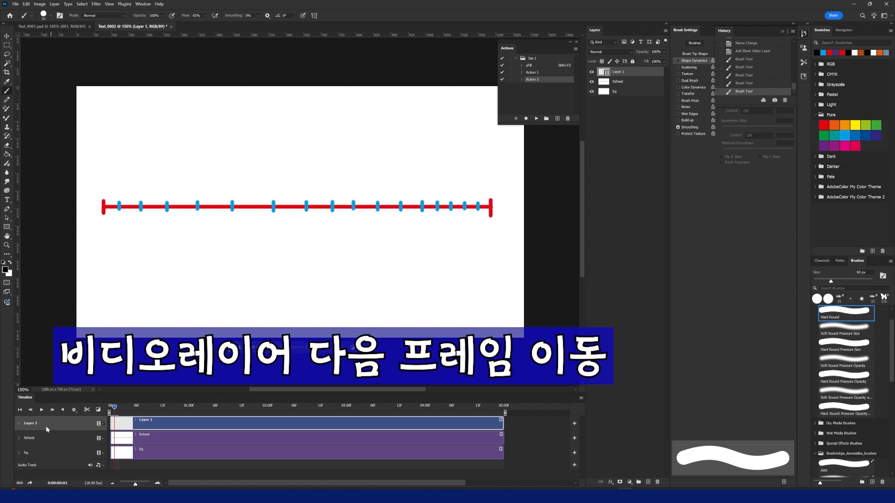
pyautogui.click(19, 424)
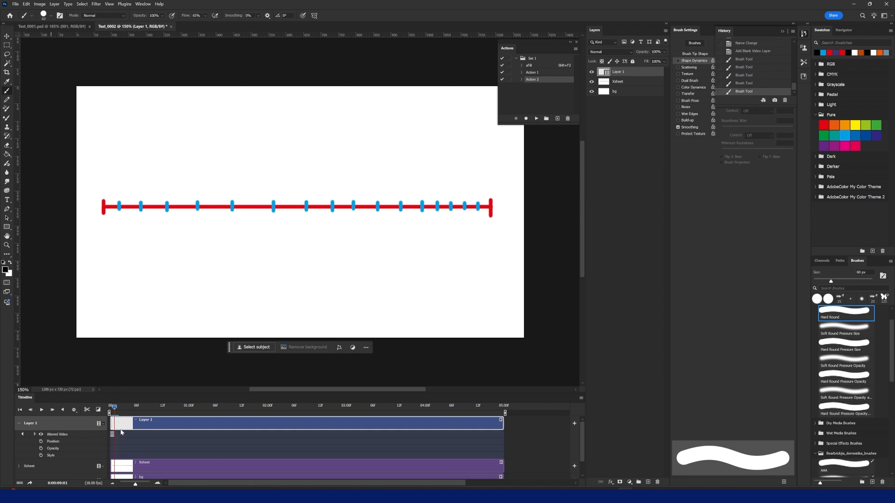
# Turn on onion skins, accepting one frame before and after, 50% maximum and 25% minimum opacity, and Multiply blending.
pyautogui.click(581, 399)
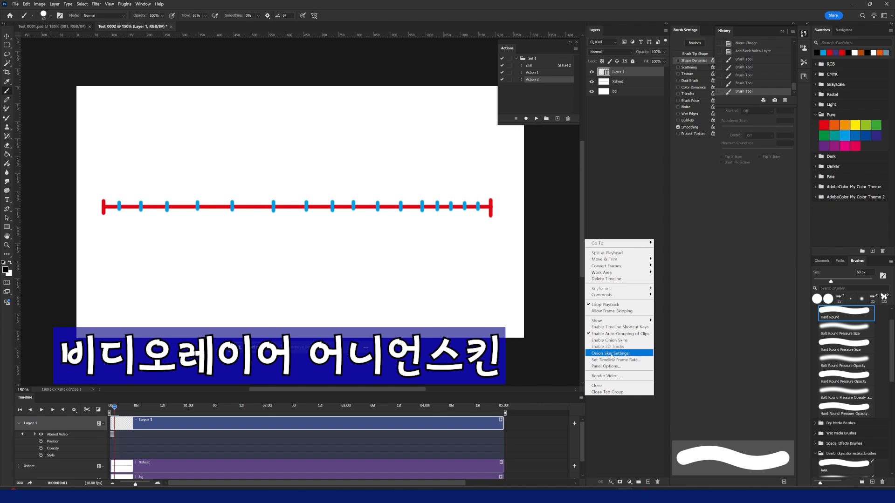
pyautogui.click(611, 353)
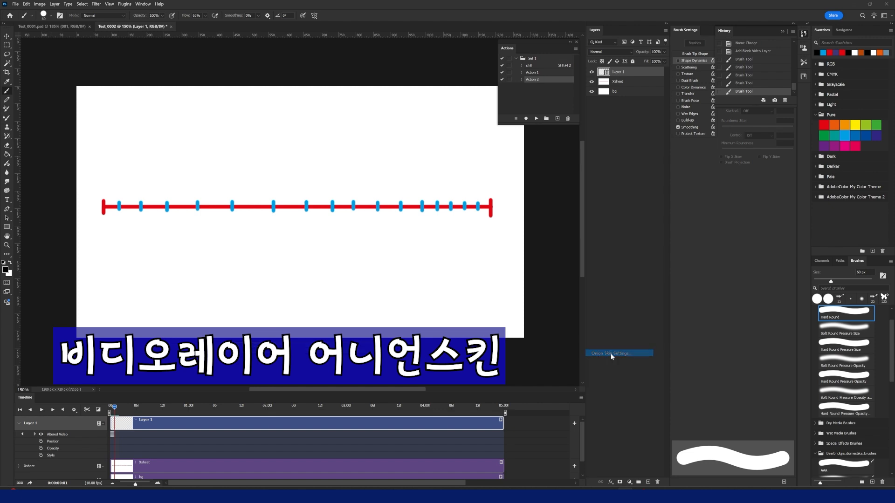
pyautogui.moveTo(109, 122); pyautogui.dragTo(163, 104)
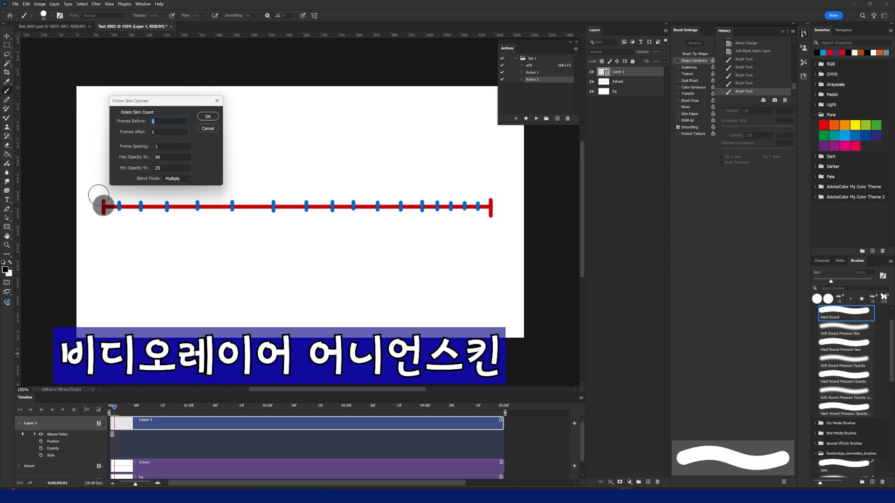
pyautogui.click(210, 118)
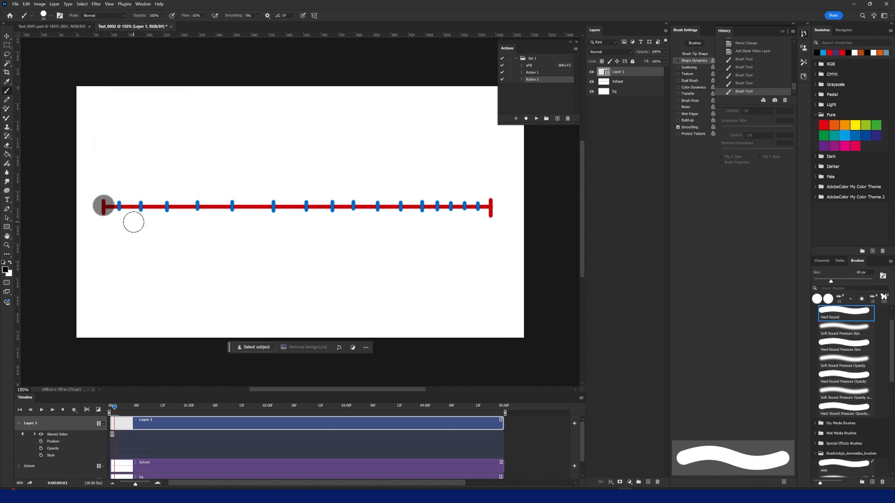
pyautogui.click(581, 398)
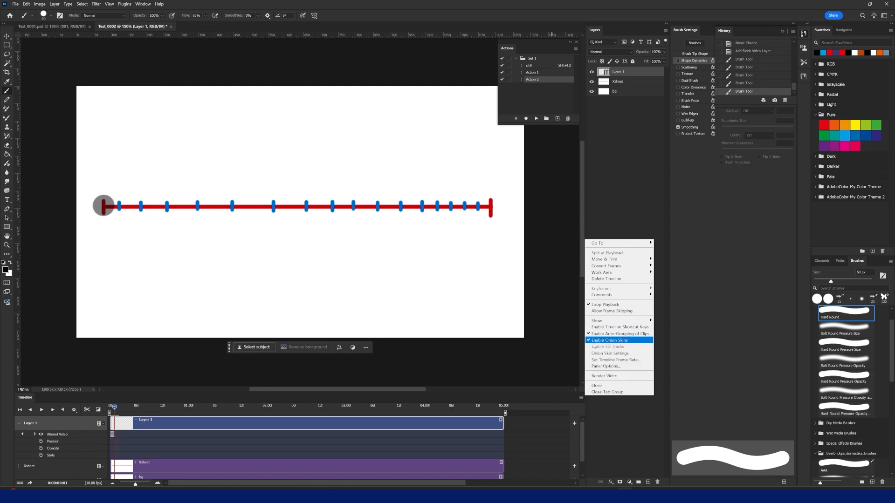
pyautogui.click(556, 329)
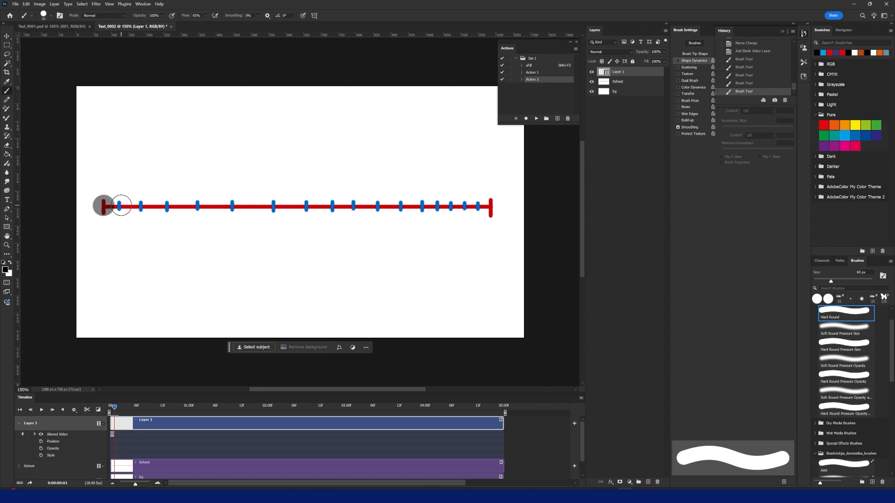
# Paint the black ball over the first blue tick on frame 01 and over the second tick on frame 02.
pyautogui.click(119, 205)
pyautogui.click(119, 205)
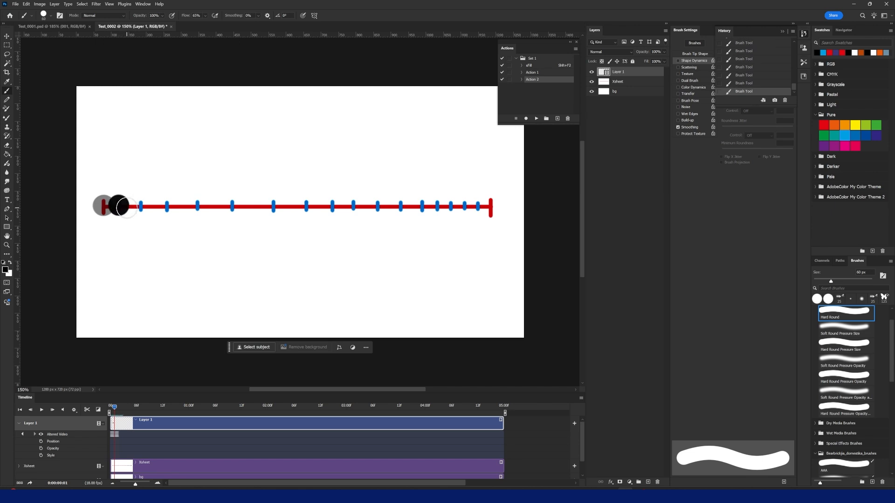
pyautogui.click(52, 412)
pyautogui.click(140, 205)
pyautogui.click(140, 206)
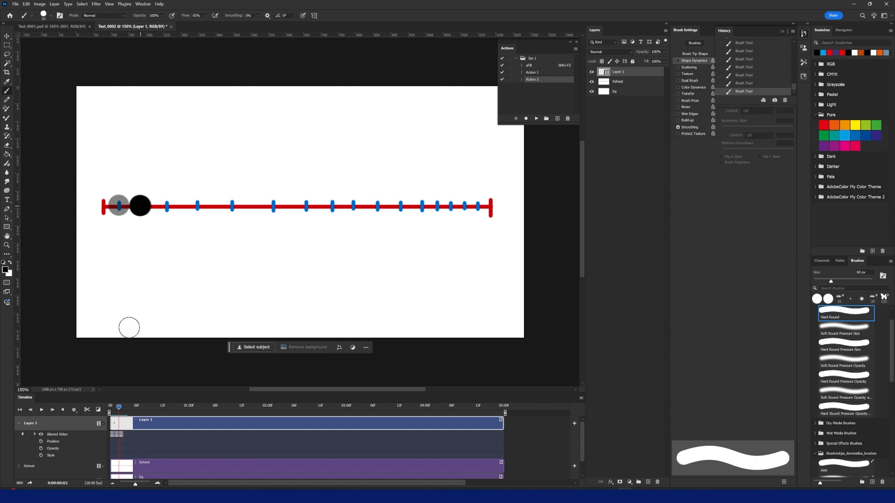
# Paint the ball over the third, fourth and fifth blue ticks on frames 03, 04 and 05 respectively.
pyautogui.click(53, 409)
pyautogui.click(167, 207)
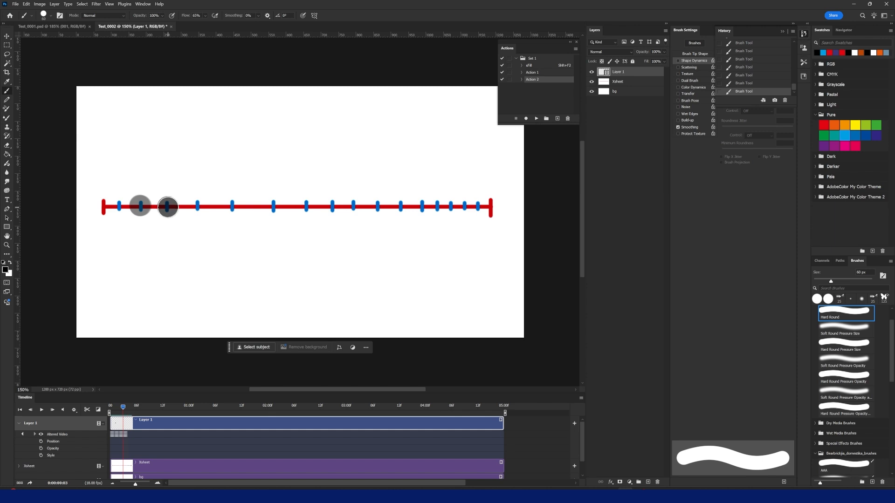
pyautogui.click(53, 409)
pyautogui.click(197, 206)
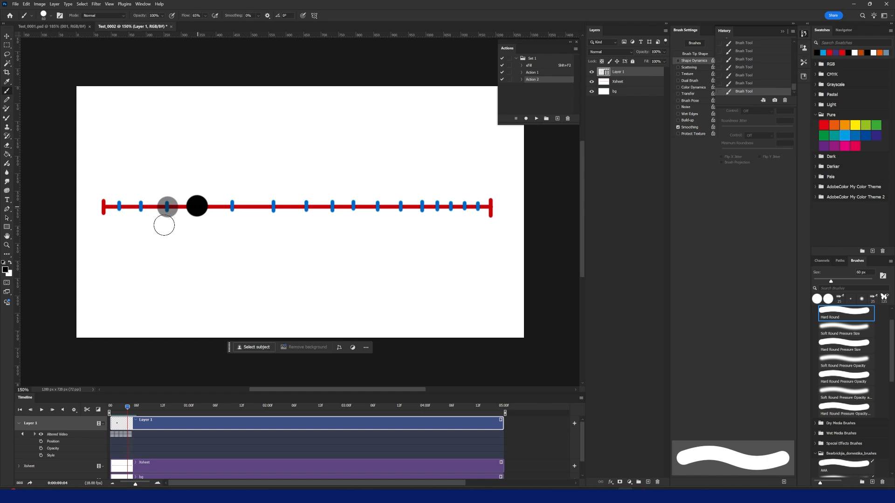
pyautogui.click(53, 410)
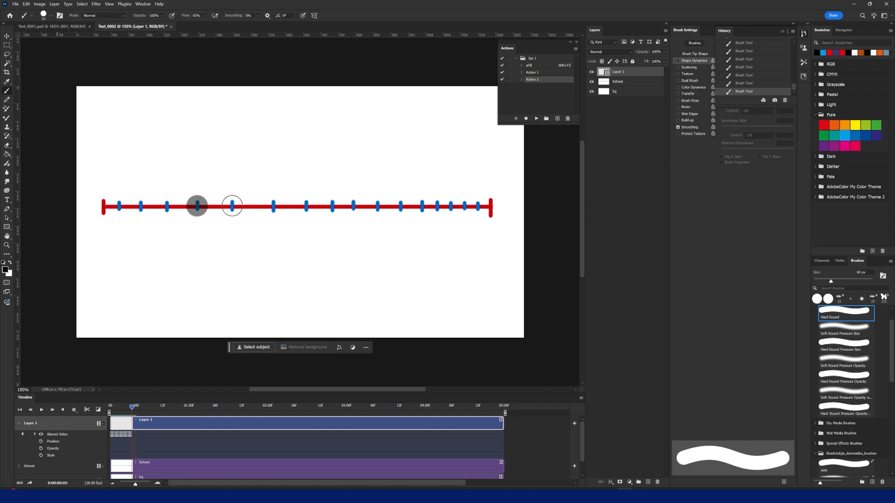
pyautogui.click(233, 205)
pyautogui.click(233, 205)
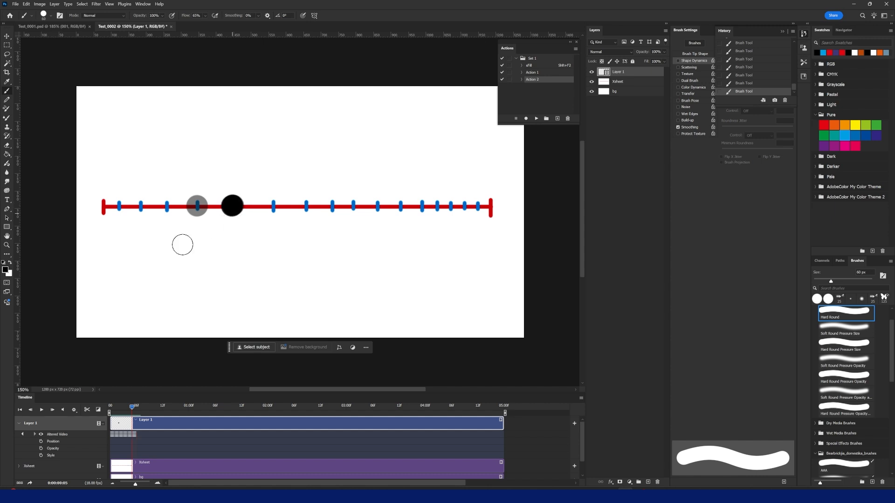
# Reduce the brush to 50 px and paint the ball over the sixth and seventh ticks on frames 06 and 07.
pyautogui.click(53, 411)
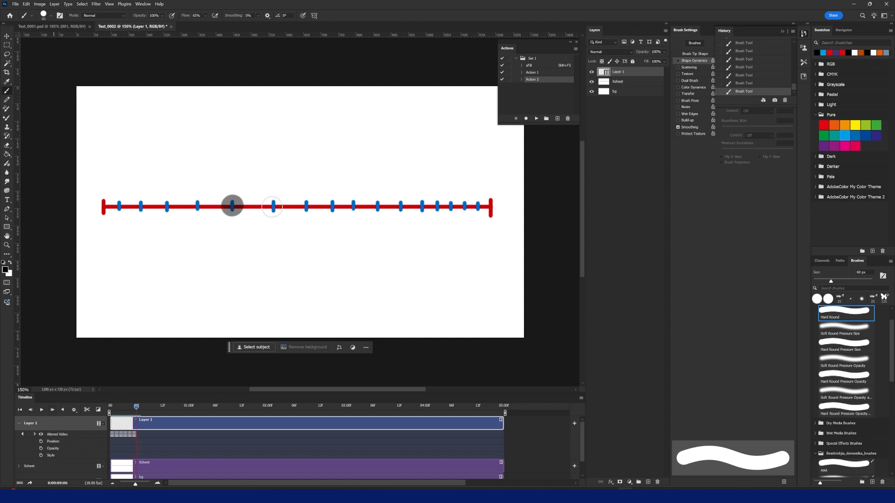
pyautogui.press('[')
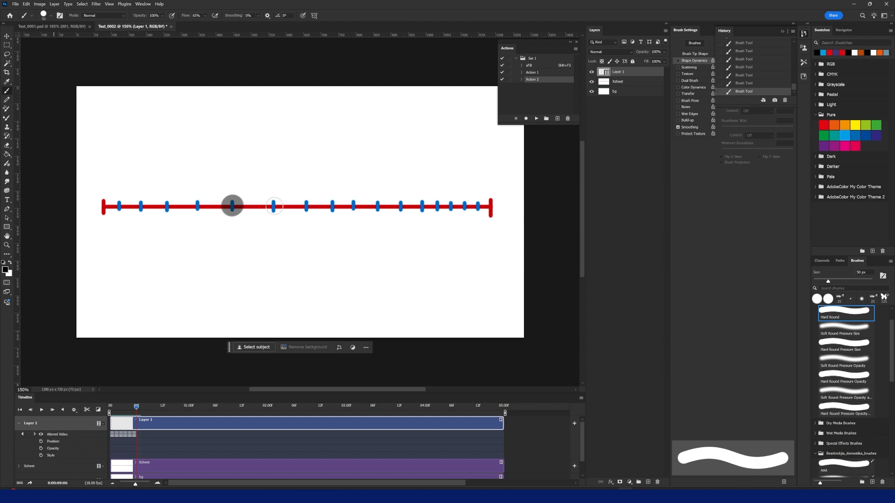
pyautogui.click(273, 206)
pyautogui.moveTo(274, 206); pyautogui.dragTo(274, 207)
pyautogui.click(54, 410)
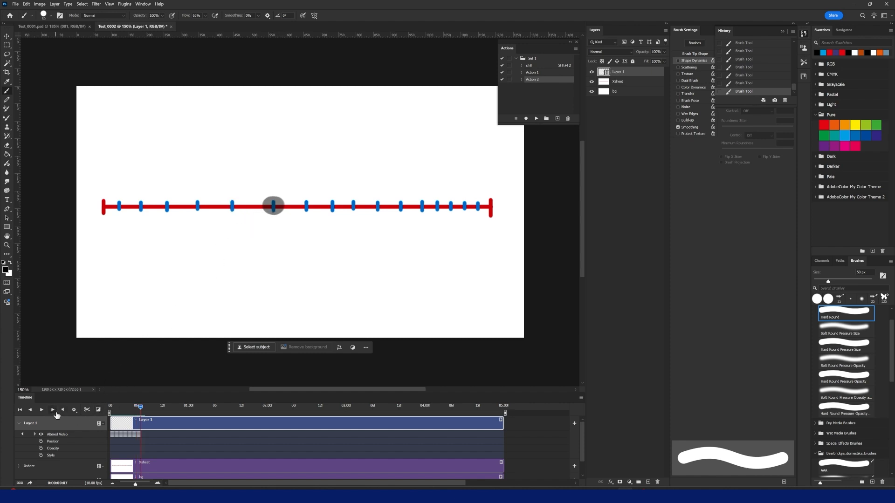
pyautogui.click(304, 205)
pyautogui.moveTo(305, 205); pyautogui.dragTo(307, 206)
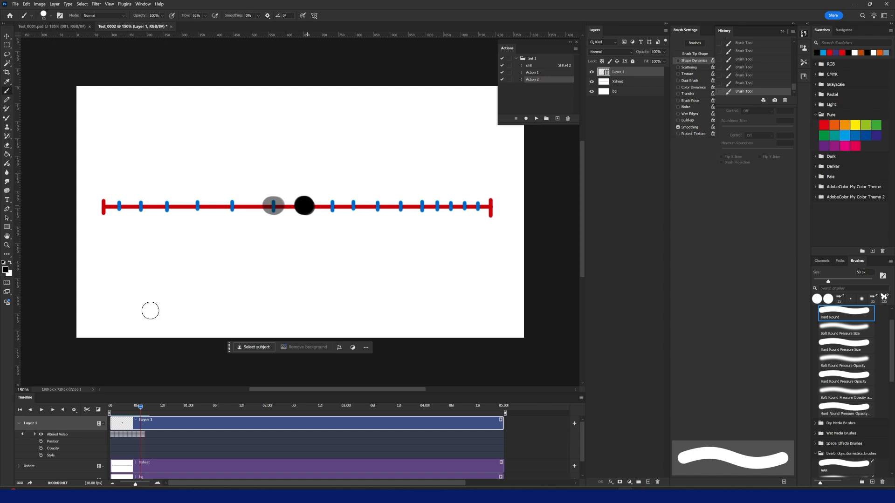
# Restore the brush to 60 px and paint the ball over the eighth and ninth ticks on frames 08 and 09.
pyautogui.click(53, 410)
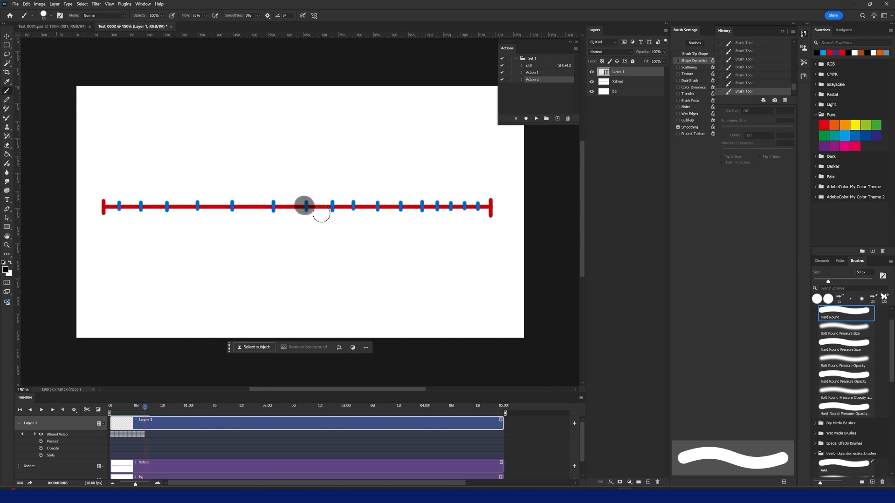
pyautogui.press(']')
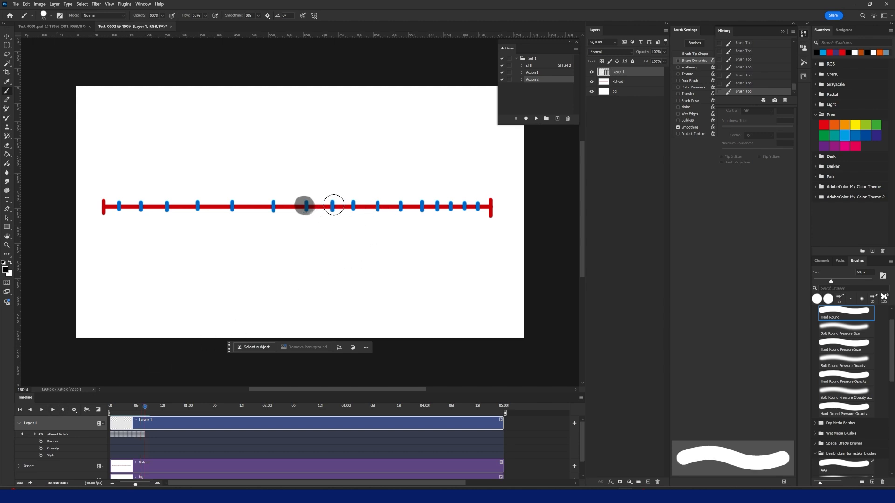
pyautogui.click(332, 206)
pyautogui.click(53, 412)
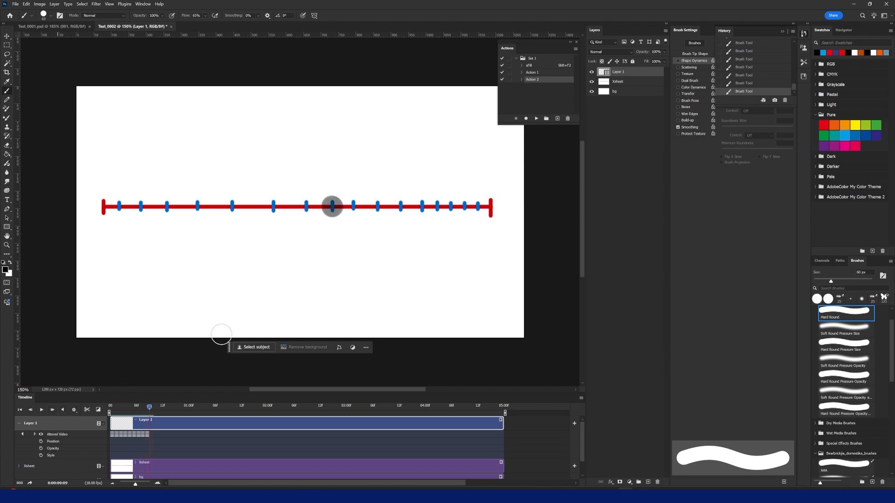
pyautogui.click(353, 207)
pyautogui.click(353, 207)
pyautogui.click(354, 206)
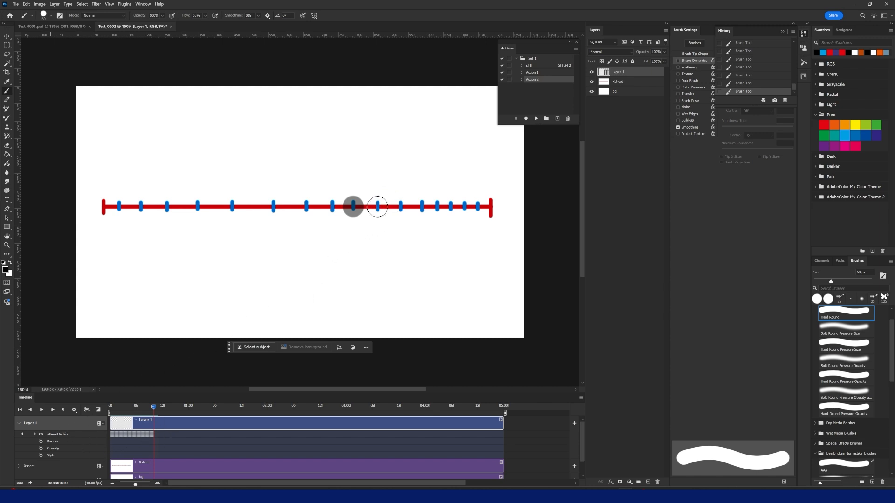
# Paint the ball over the tenth, eleventh and twelfth blue ticks on frames 10, 11 and 12 respectively.
pyautogui.click(377, 206)
pyautogui.click(377, 207)
pyautogui.click(377, 206)
pyautogui.click(51, 410)
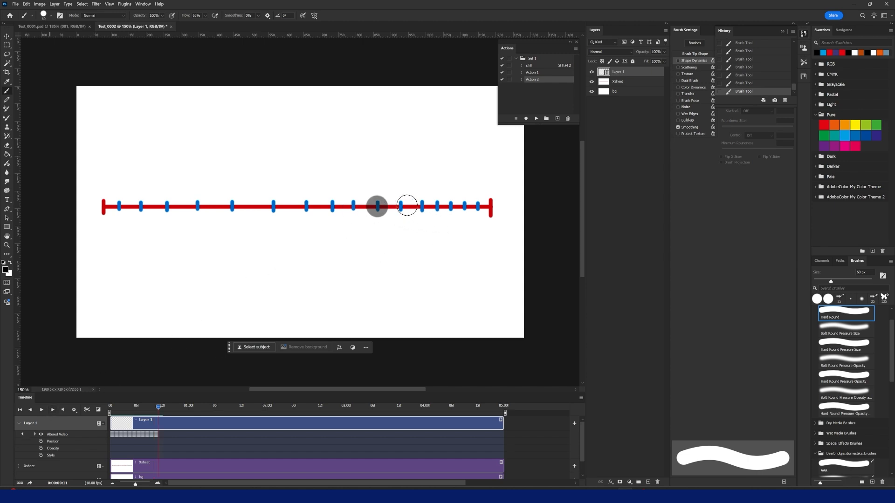
pyautogui.click(402, 206)
pyautogui.click(402, 206)
pyautogui.click(402, 206)
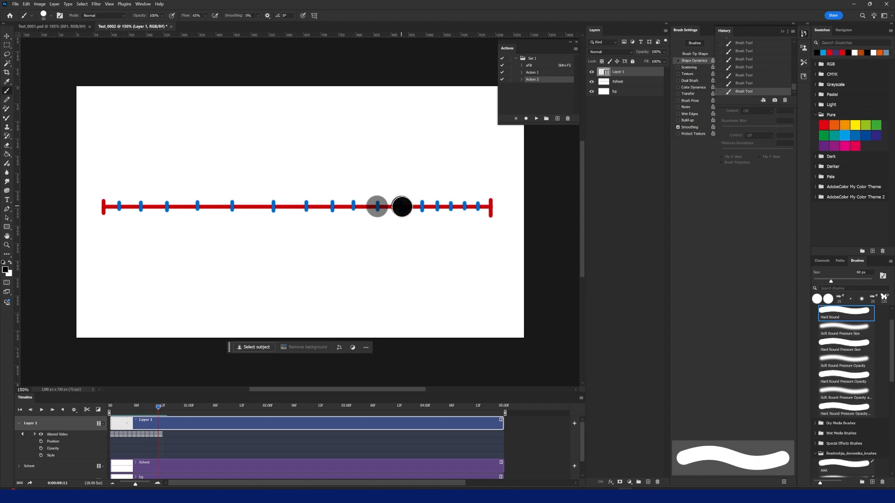
pyautogui.click(54, 409)
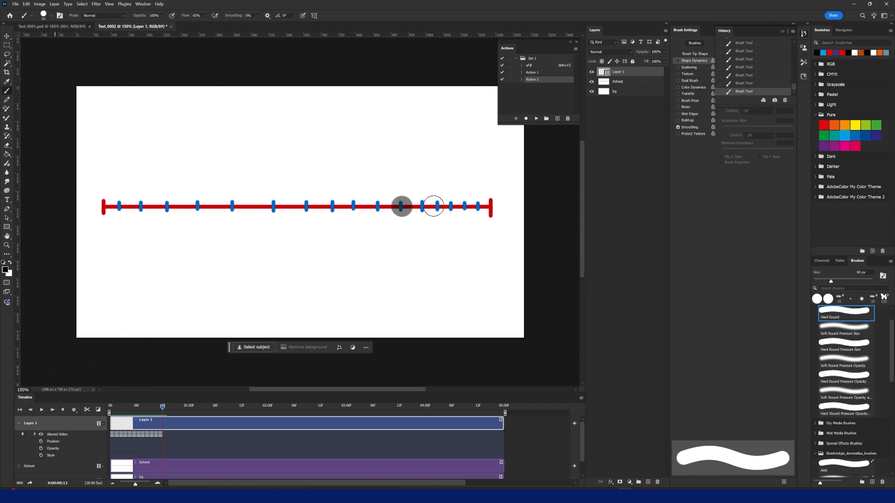
pyautogui.click(422, 205)
pyautogui.click(422, 205)
pyautogui.click(422, 205)
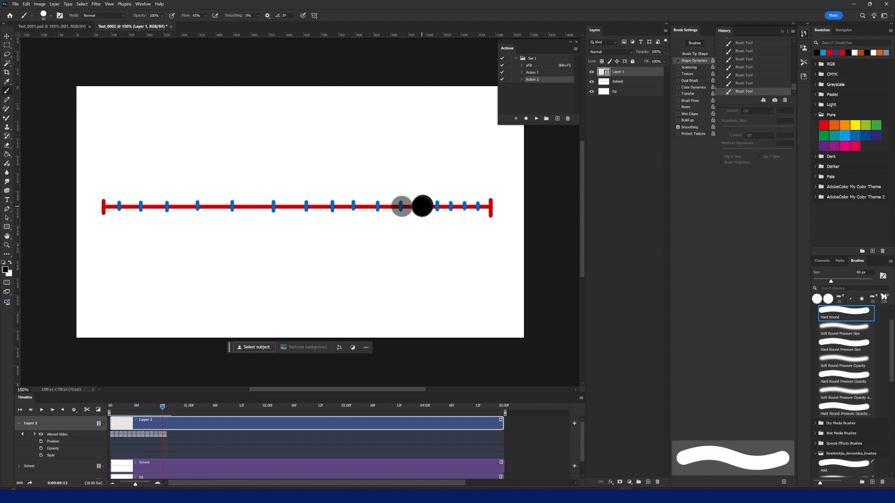
# Paint the ball over the thirteenth blue tick on frame 13 and the fourteenth tick on frame 14.
pyautogui.click(52, 410)
pyautogui.click(437, 205)
pyautogui.click(437, 206)
pyautogui.click(437, 205)
pyautogui.click(437, 206)
pyautogui.click(437, 205)
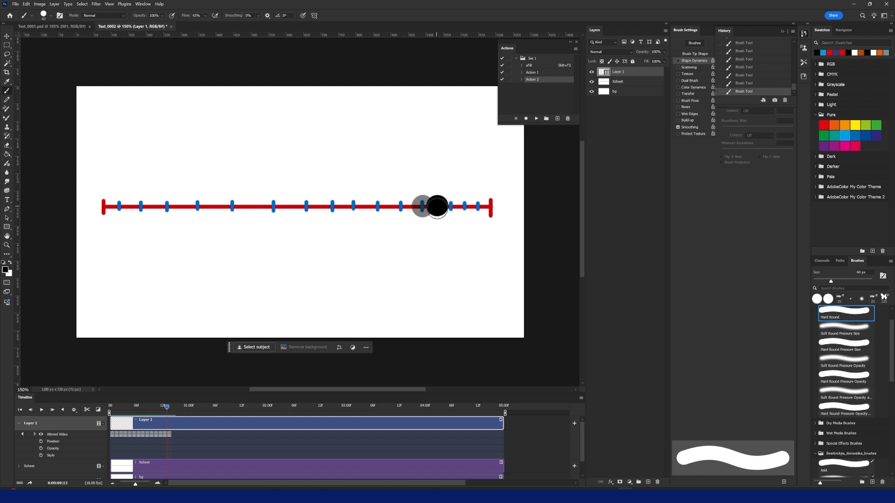
pyautogui.click(53, 409)
pyautogui.click(451, 205)
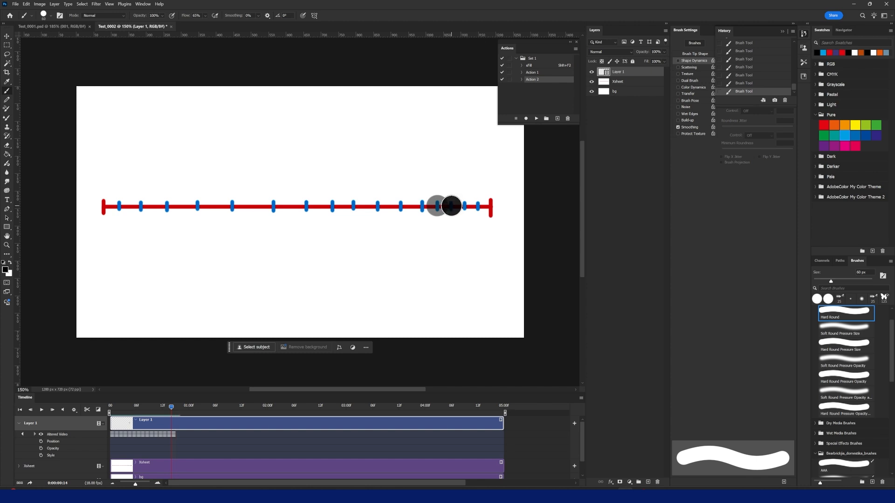
# Finish the ball on frame 14 and paint the ball over the fifteenth blue tick on frame 15.
pyautogui.click(451, 206)
pyautogui.click(452, 206)
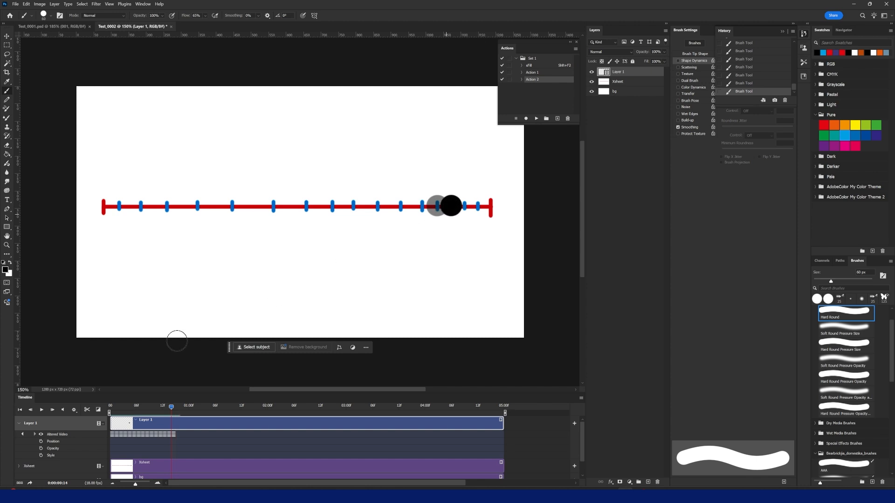
pyautogui.click(52, 409)
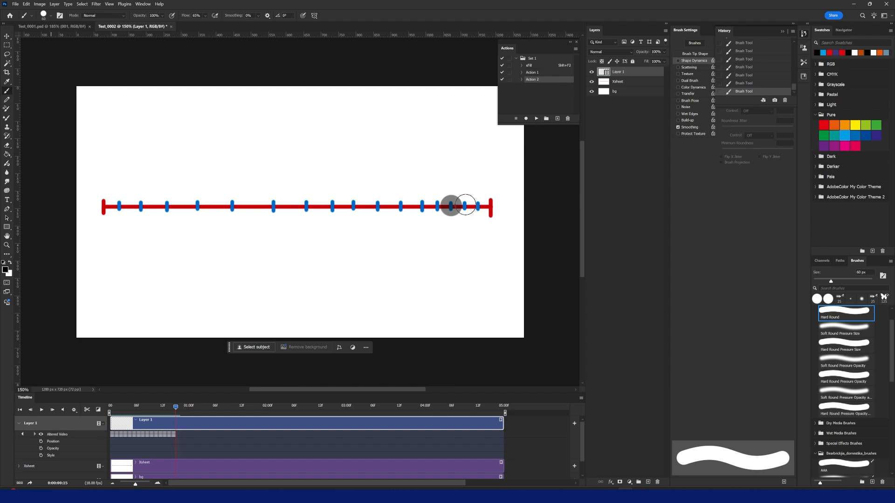
pyautogui.click(465, 206)
pyautogui.click(465, 205)
# Paint the ball over the last blue tick on frame 16 and over the chart's right red end mark on frame 17.
pyautogui.click(52, 410)
pyautogui.click(481, 206)
pyautogui.click(480, 206)
pyautogui.click(480, 205)
pyautogui.click(53, 410)
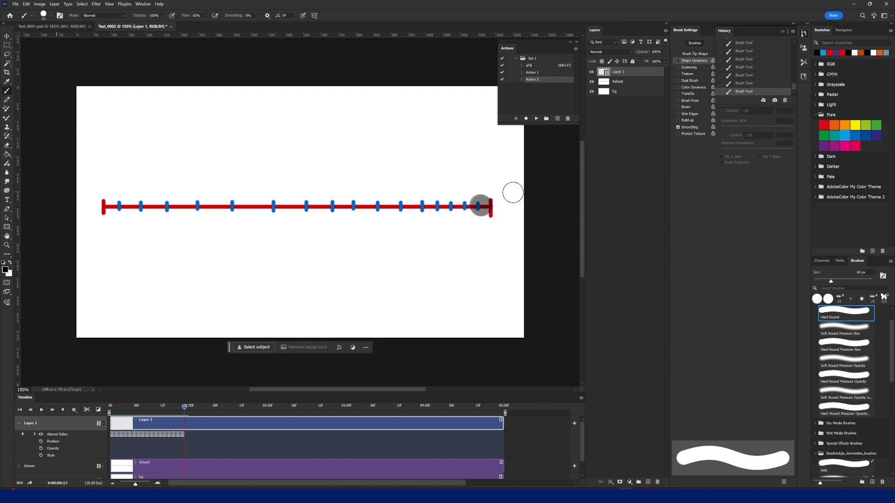
pyautogui.click(491, 206)
pyautogui.click(490, 206)
# Set the work area end to 01:00f and play the animation from the first frame.
pyautogui.moveTo(505, 413); pyautogui.dragTo(191, 451)
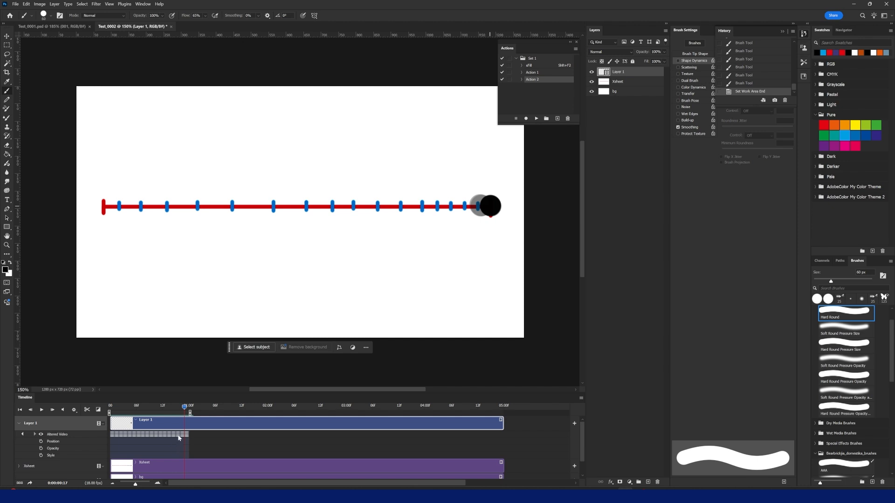
pyautogui.moveTo(185, 410); pyautogui.dragTo(108, 428)
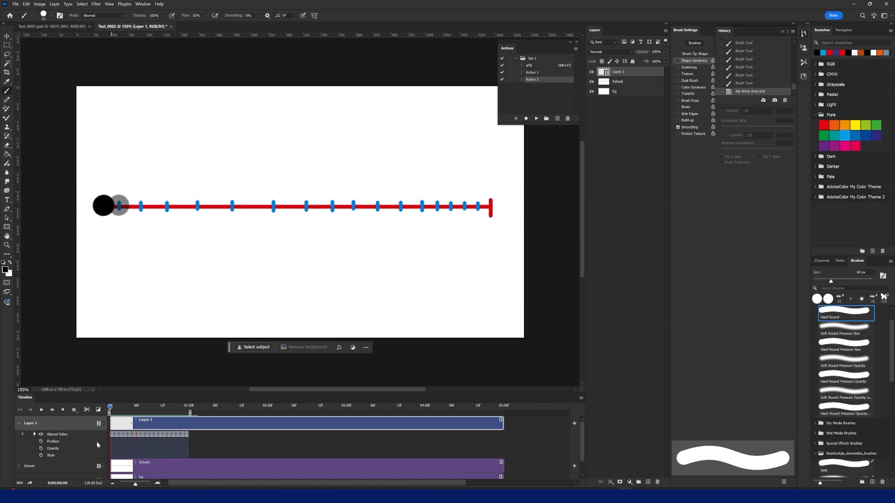
pyautogui.click(41, 410)
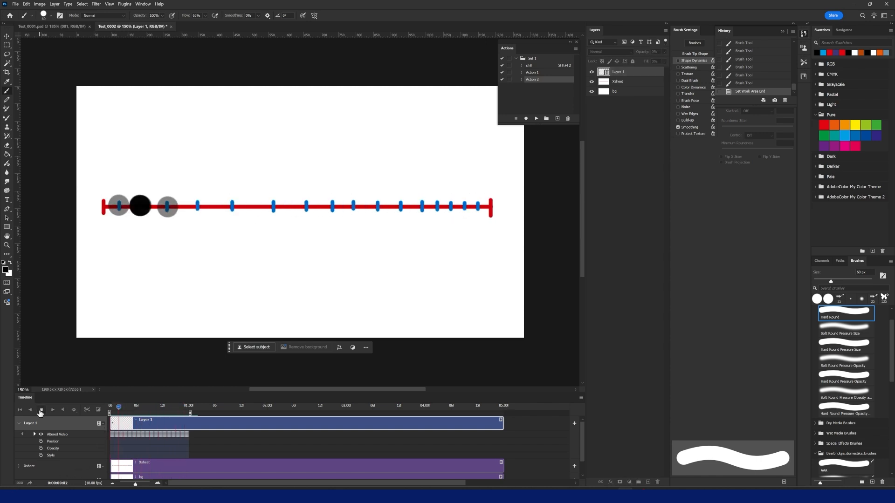
pyautogui.click(40, 411)
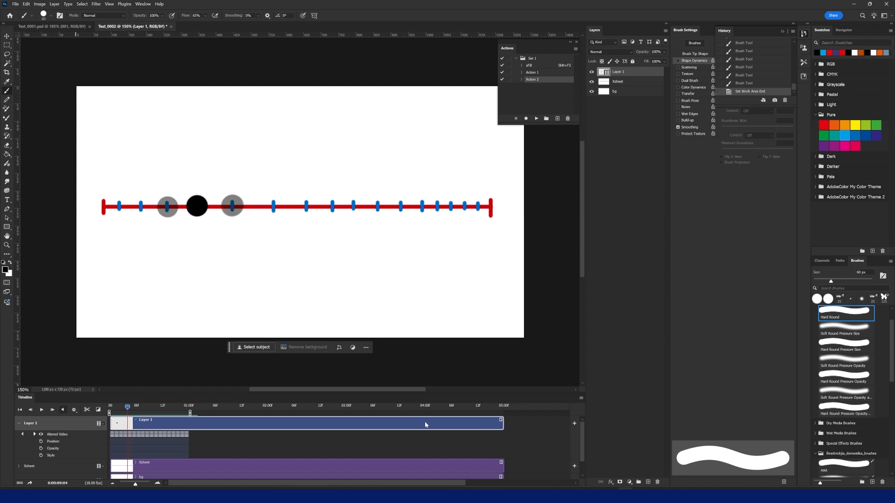
# Disable onion skins and hide the Xsheet layer to play back only the ball on the white background.
pyautogui.click(580, 399)
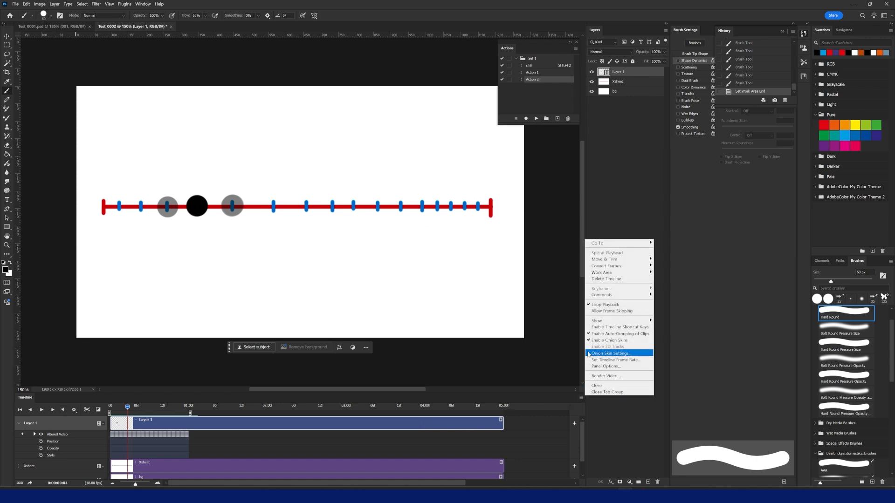
pyautogui.click(588, 341)
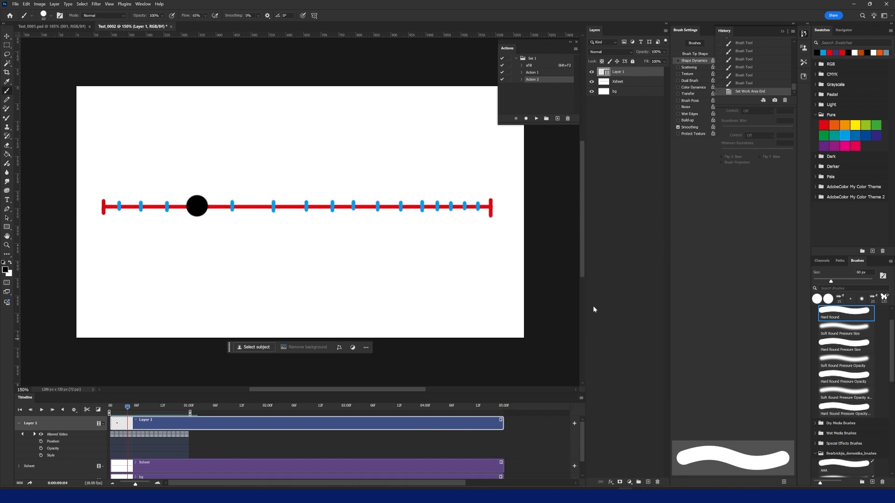
pyautogui.click(591, 82)
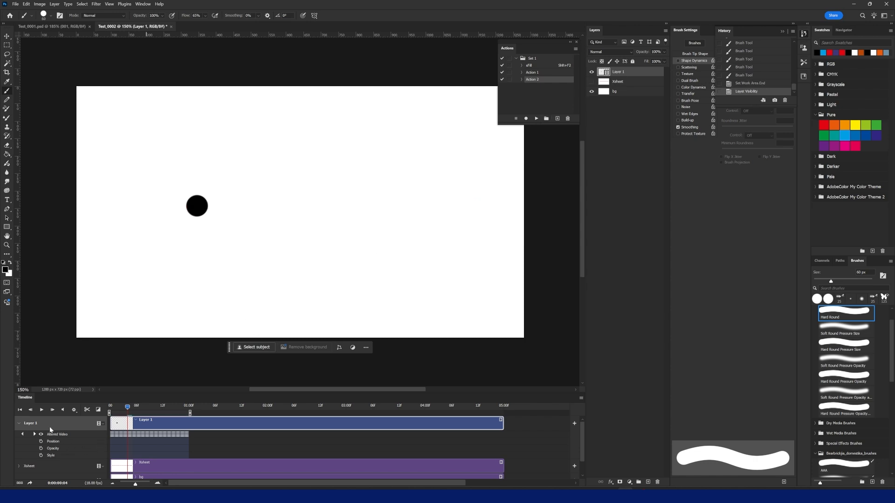
pyautogui.click(41, 410)
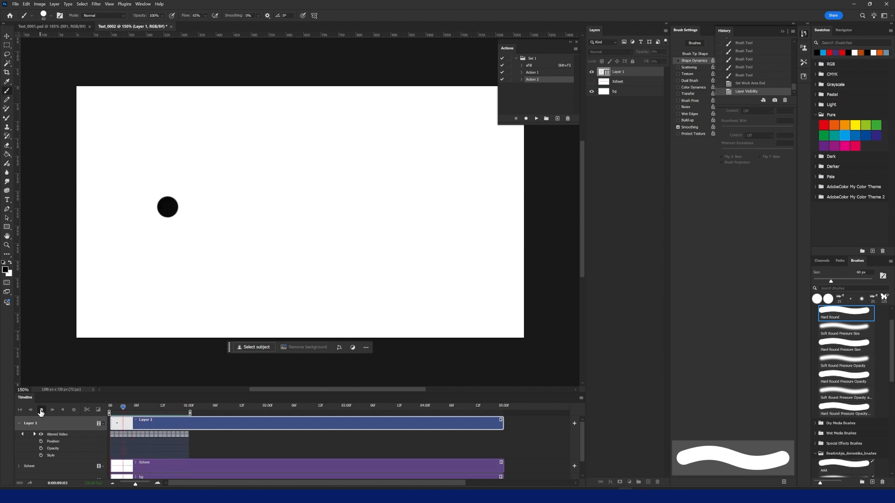
pyautogui.click(41, 411)
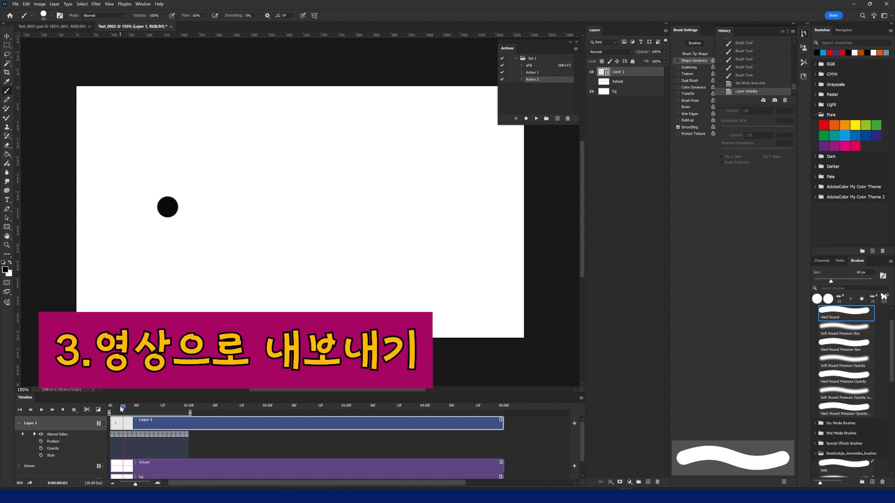
# Start a Save for Web export and configure it with the GIF 128 No Dither preset and 256 colors.
pyautogui.moveTo(123, 409)
pyautogui.mouseDown()
pyautogui.moveTo(115, 411)
pyautogui.moveTo(146, 417)
pyautogui.moveTo(125, 417)
pyautogui.moveTo(134, 417)
pyautogui.mouseUp()
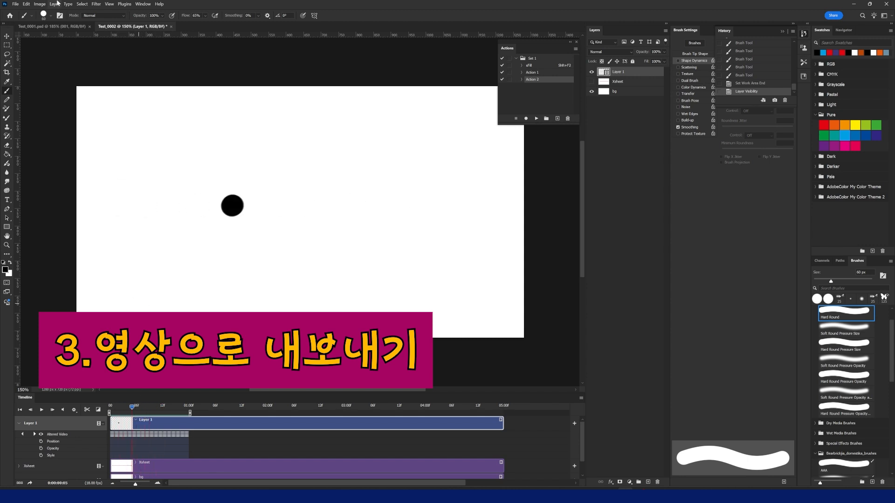
pyautogui.click(16, 4)
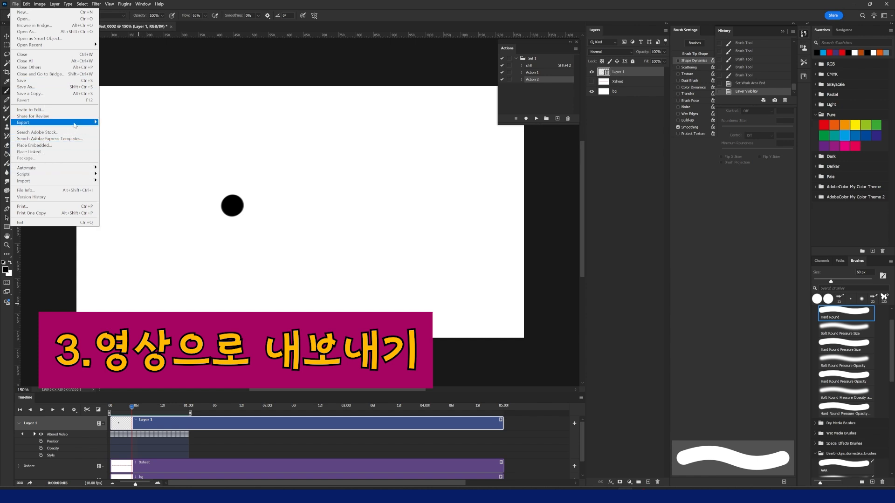
pyautogui.moveTo(75, 125)
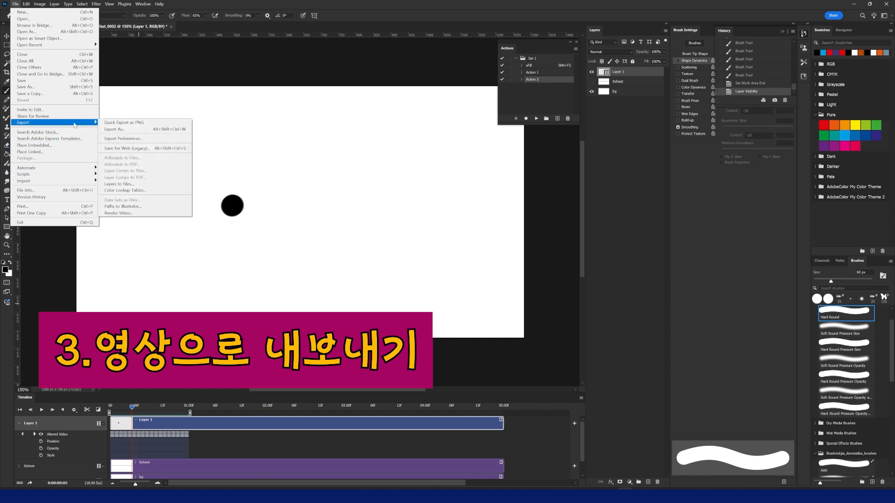
pyautogui.click(130, 153)
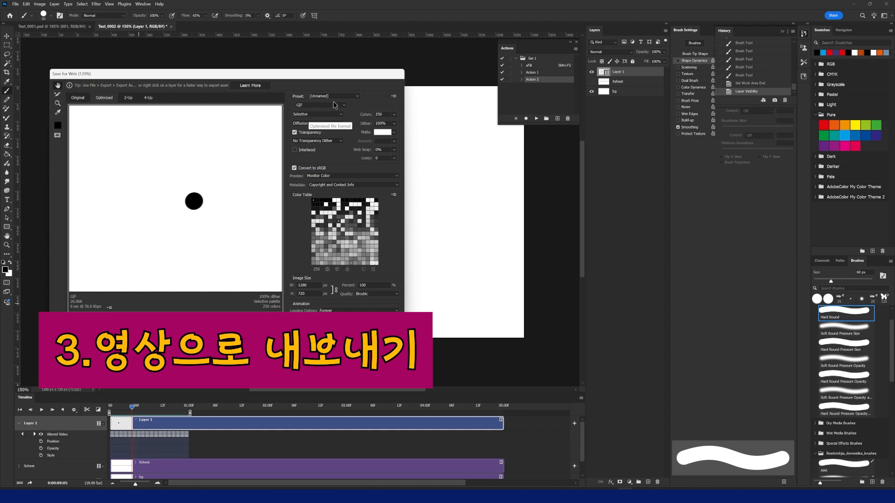
pyautogui.click(357, 98)
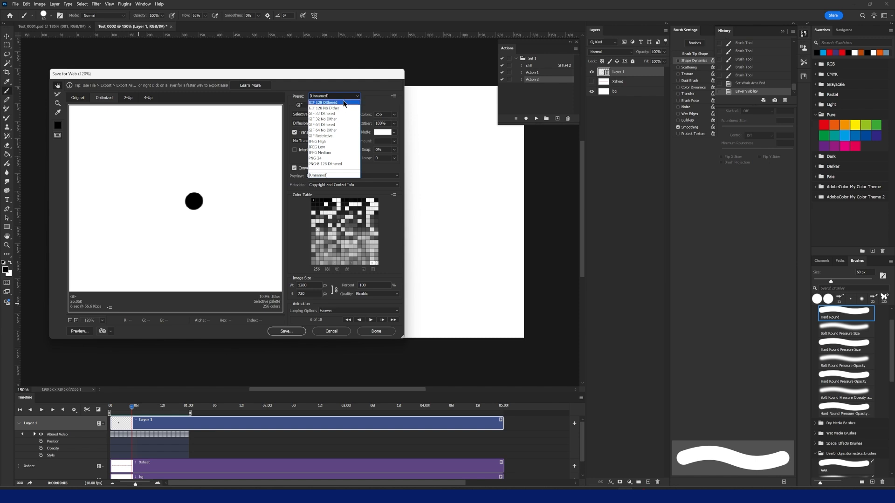
pyautogui.click(340, 107)
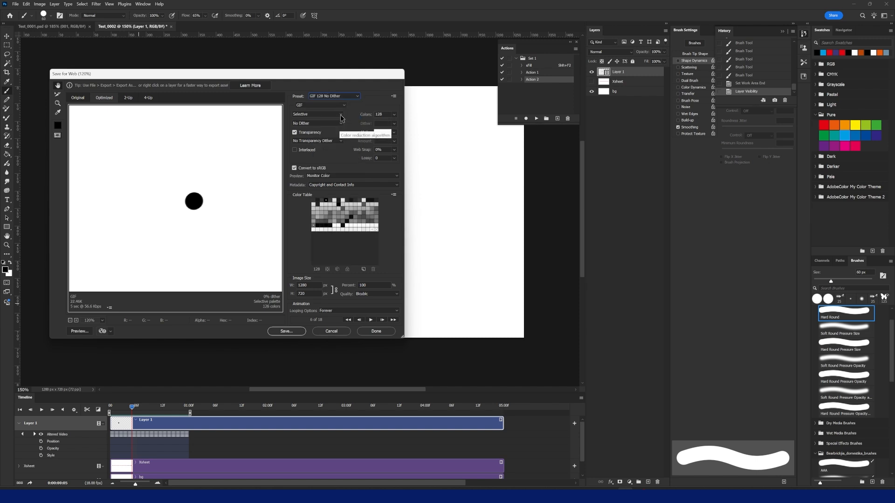
pyautogui.click(341, 115)
pyautogui.click(341, 115)
pyautogui.click(393, 116)
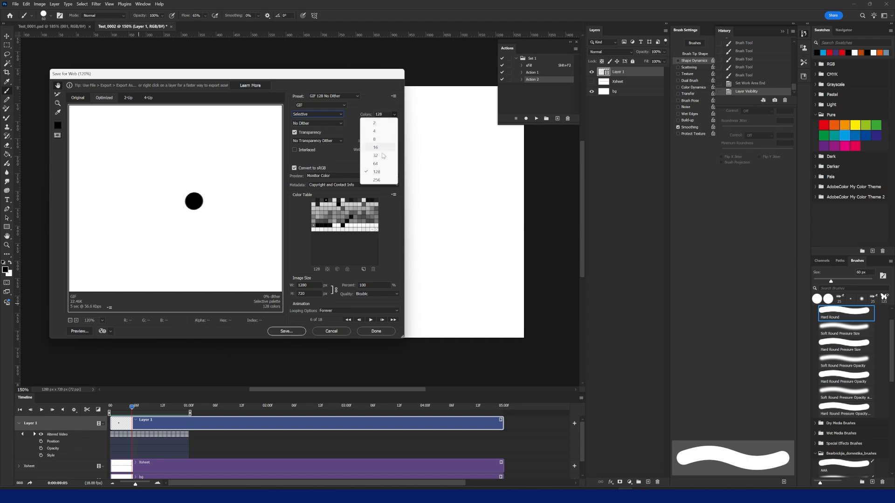
pyautogui.click(382, 181)
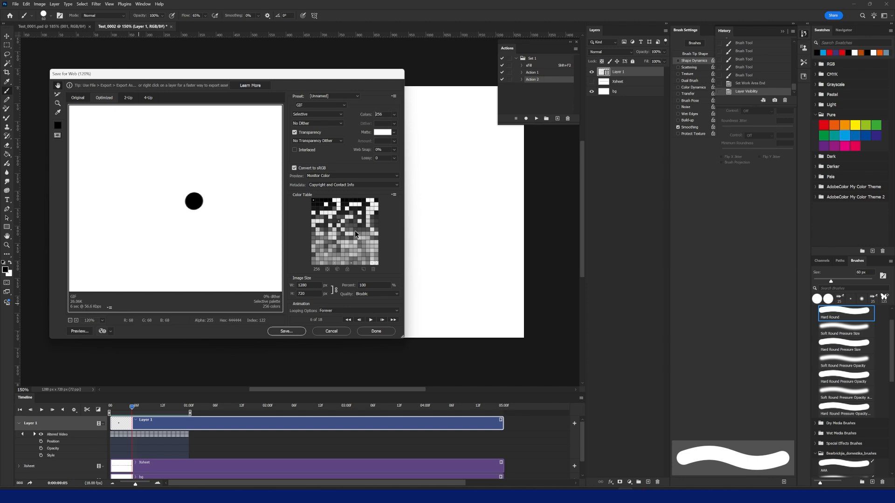
# Preview the GIF in the web browser and save it to the desktop as Test_0002.gif.
pyautogui.click(80, 331)
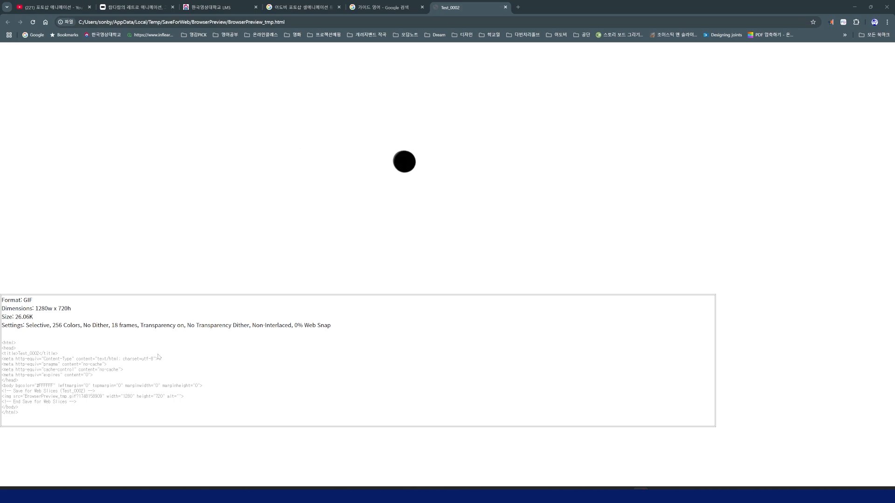
pyautogui.hotkey('alt', 'Tab')
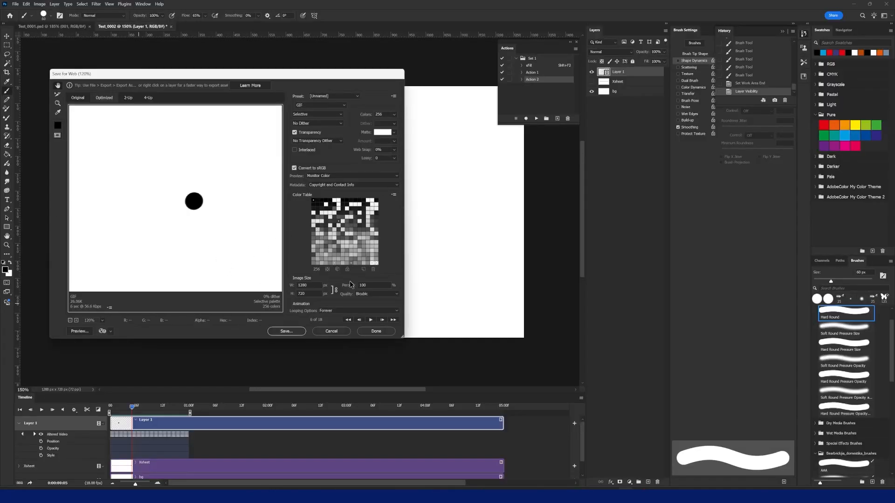
pyautogui.click(286, 331)
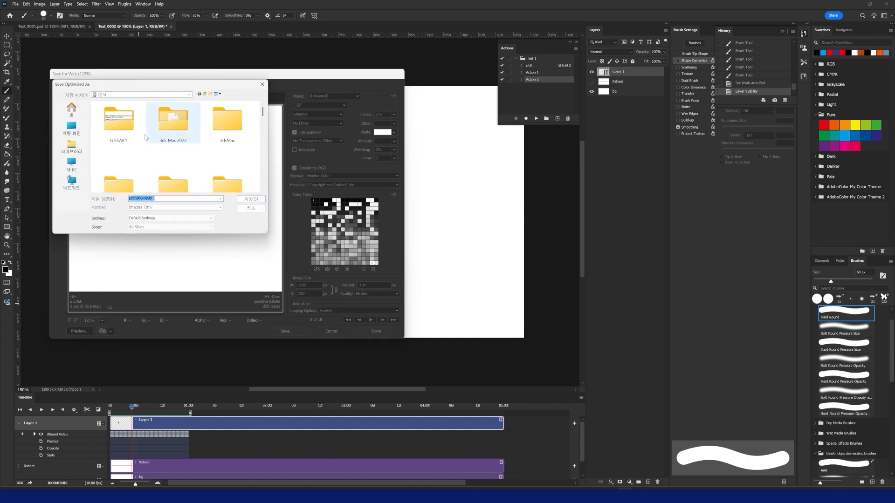
pyautogui.click(72, 130)
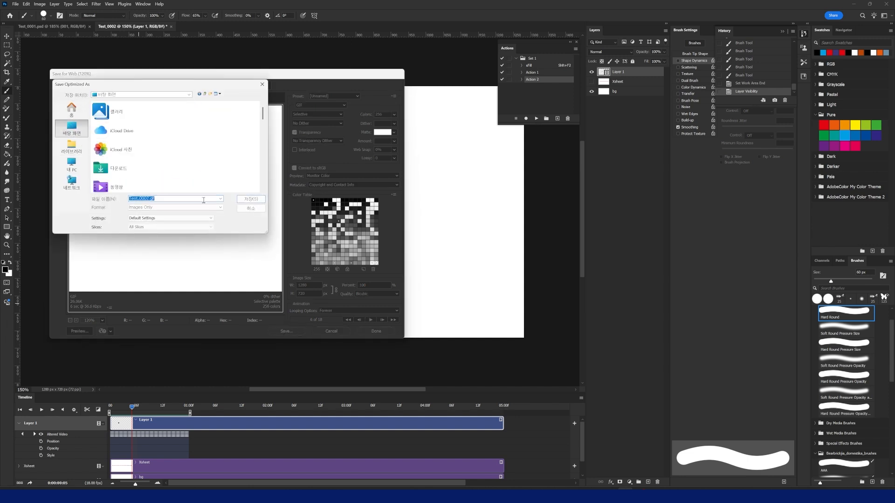
pyautogui.click(247, 200)
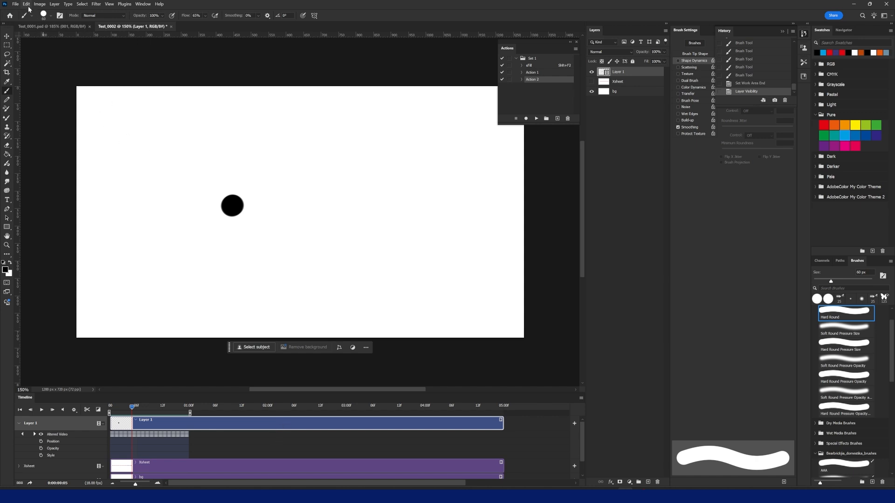
# Render the work area to the desktop as Test_0002.mp4 in H.264 High Quality at 18 fps, and close the video player.
pyautogui.click(580, 399)
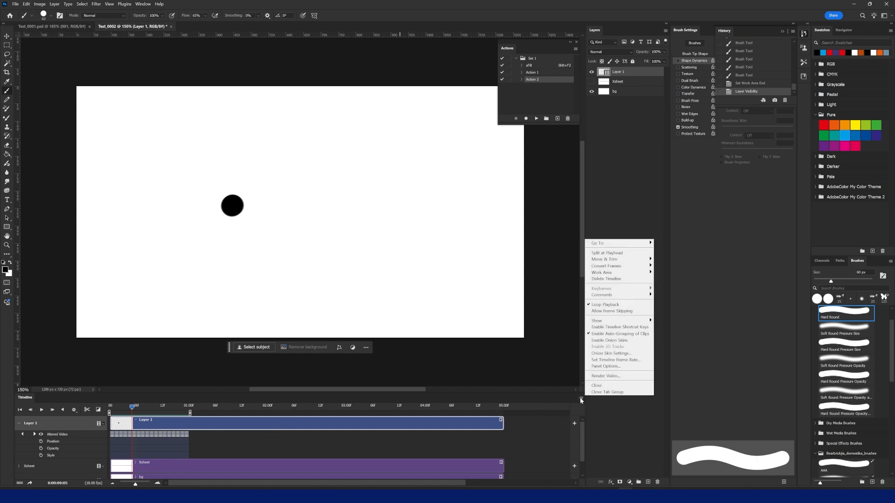
pyautogui.click(577, 401)
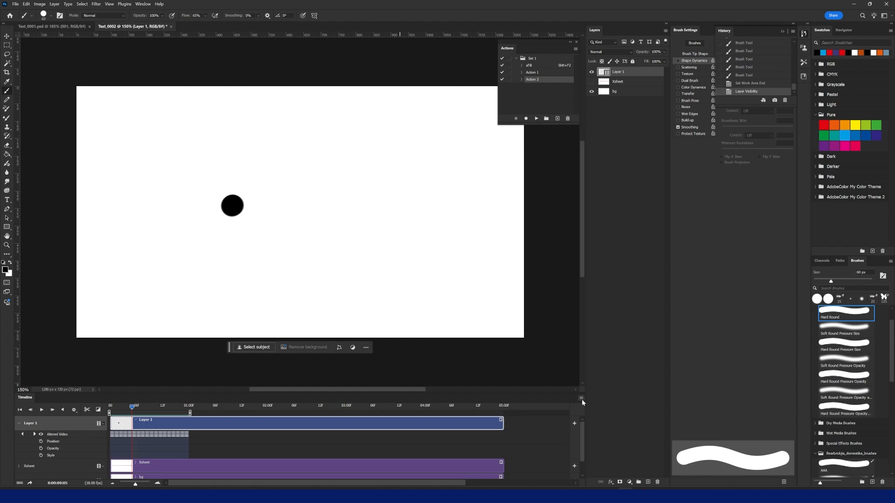
pyautogui.click(581, 399)
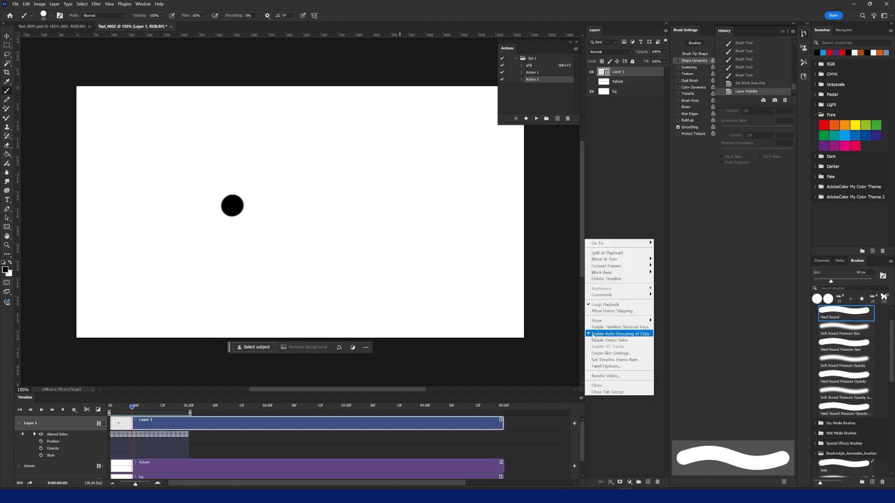
pyautogui.click(596, 376)
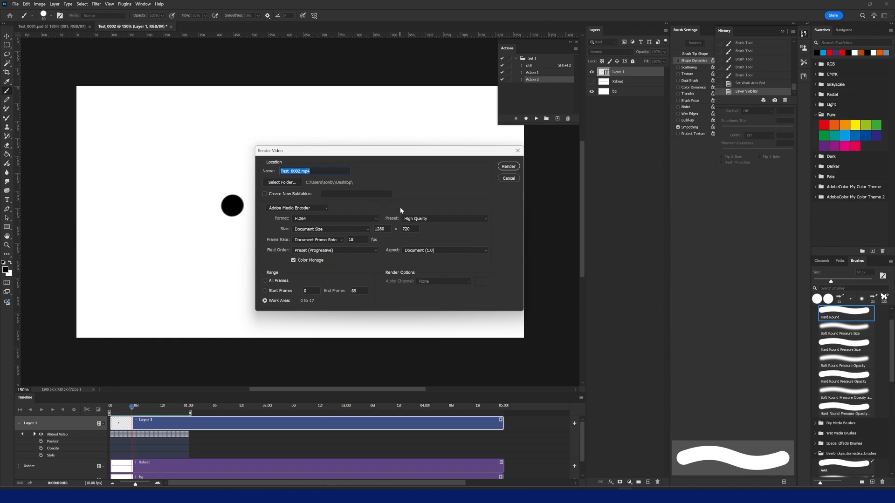
pyautogui.click(507, 166)
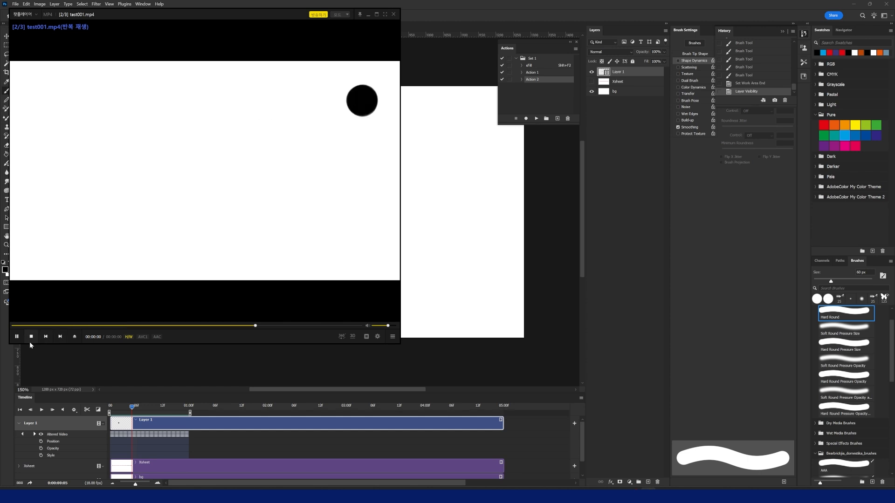
pyautogui.click(394, 15)
pyautogui.hotkey('ctrl', 's')
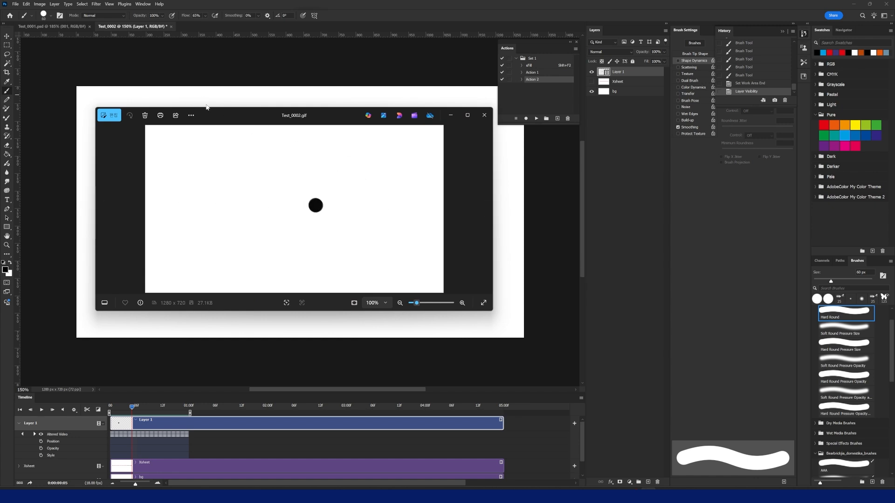
# Examine the Looping Options choices in the Save for Web settings and leave without exporting.
pyautogui.click(16, 4)
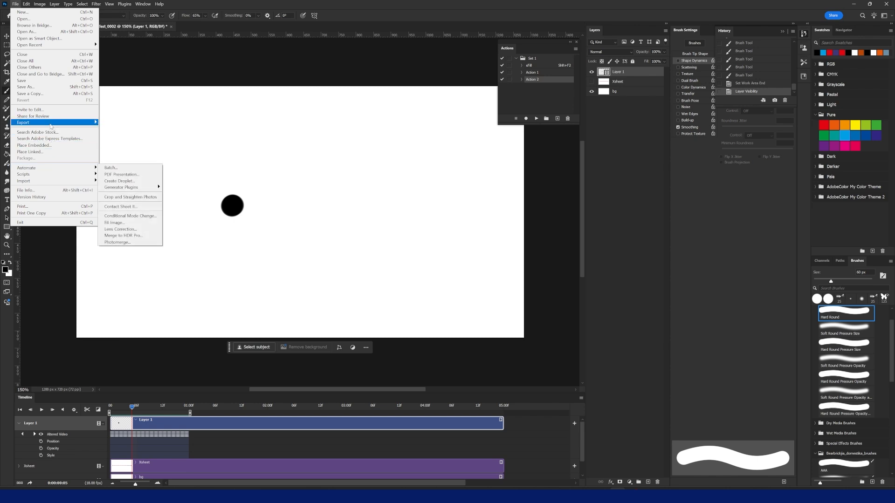
pyautogui.moveTo(73, 124)
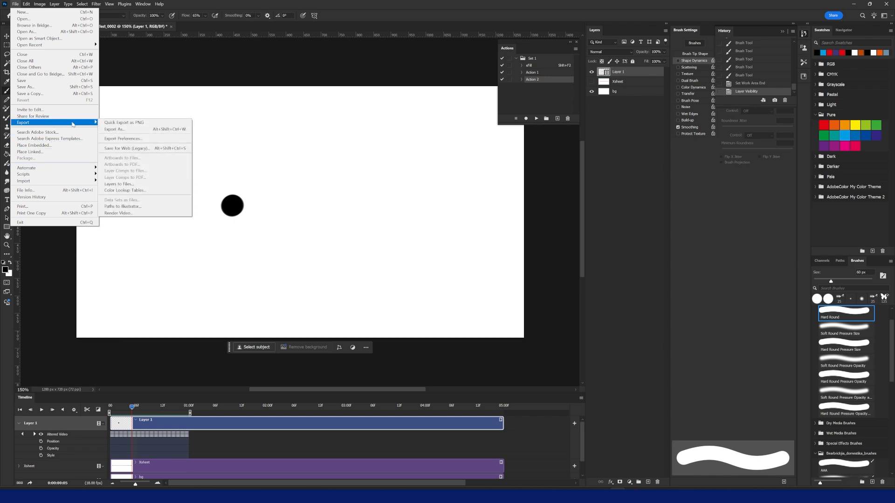
pyautogui.click(122, 149)
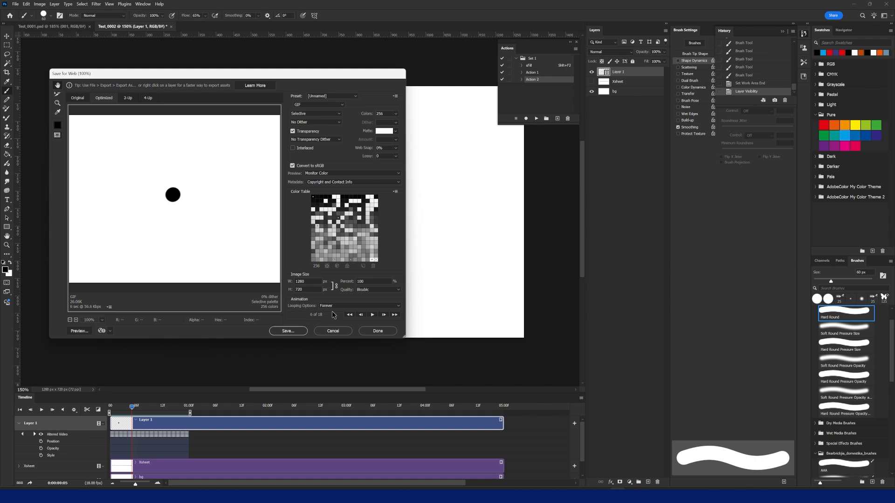
pyautogui.click(336, 306)
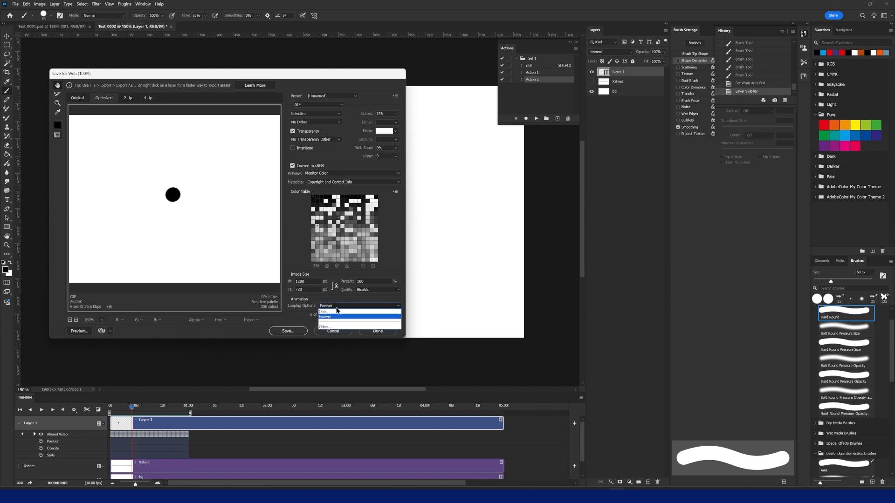
pyautogui.click(336, 307)
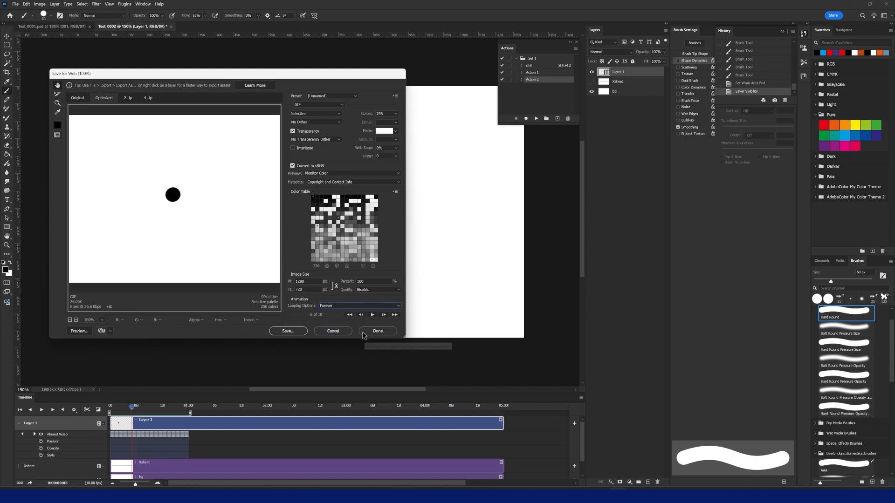
pyautogui.click(337, 331)
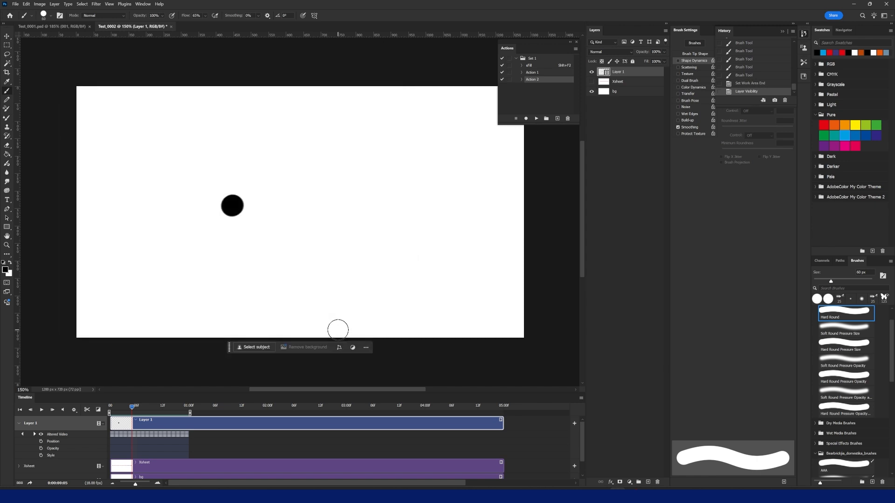